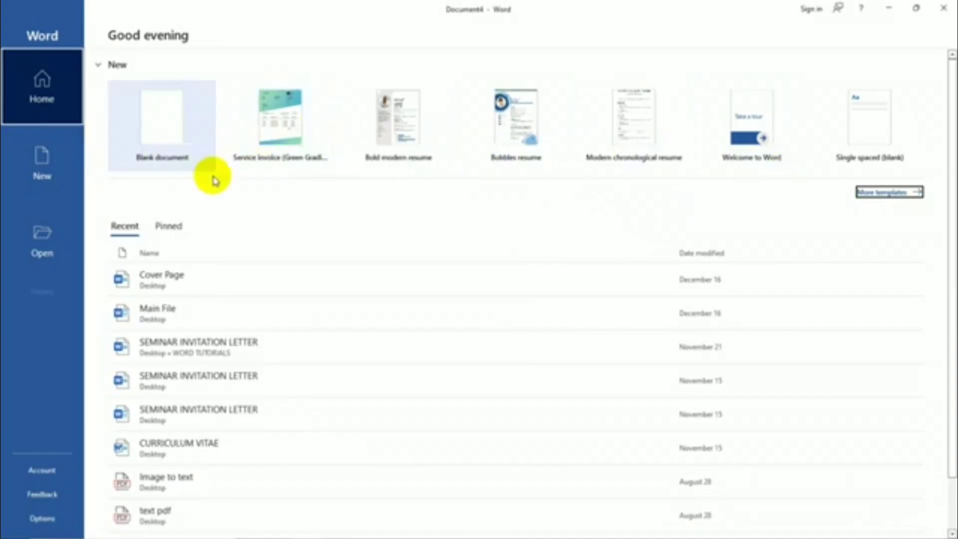
Create a new blank document
{"action": "left_click", "coordinate": [170, 136]}
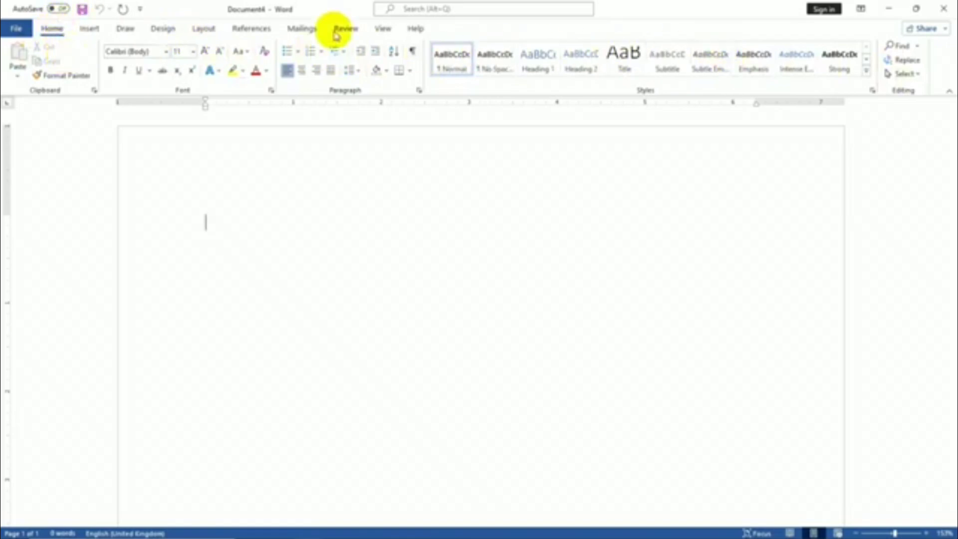
{"action": "left_click", "coordinate": [89, 28]}
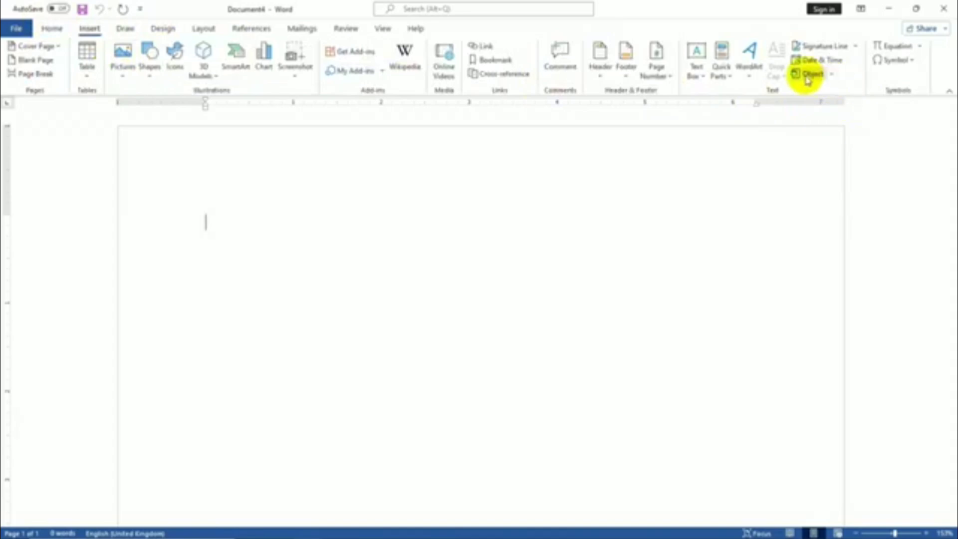
{"action": "left_click", "coordinate": [50, 31]}
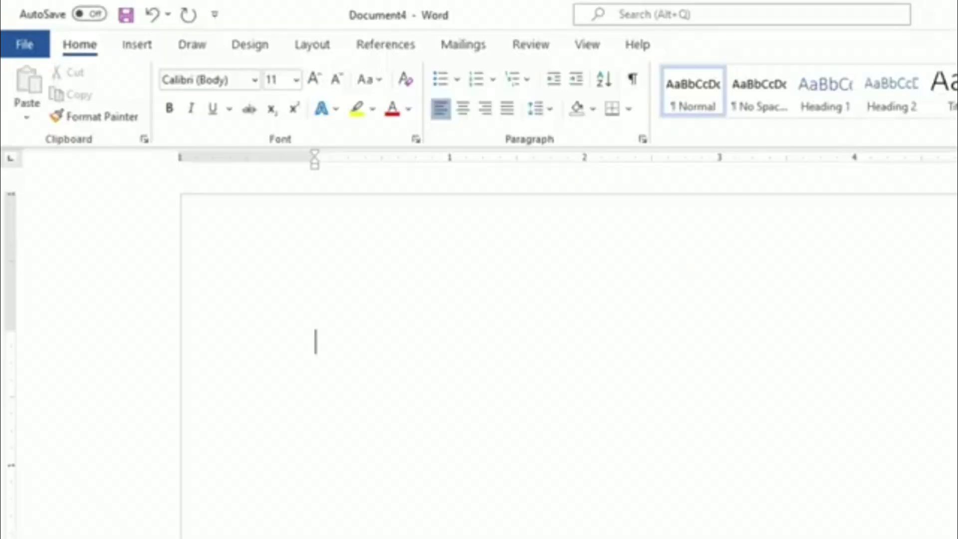
Generate two paragraphs of sample text in the blank document with the formula =rand(2)
{"action": "type", "text": "="}
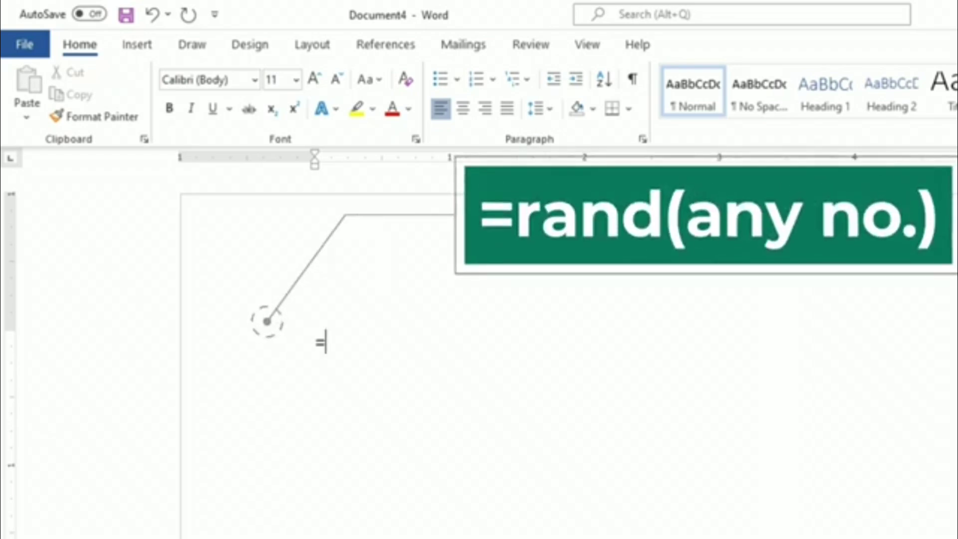
{"action": "type", "text": "rand"}
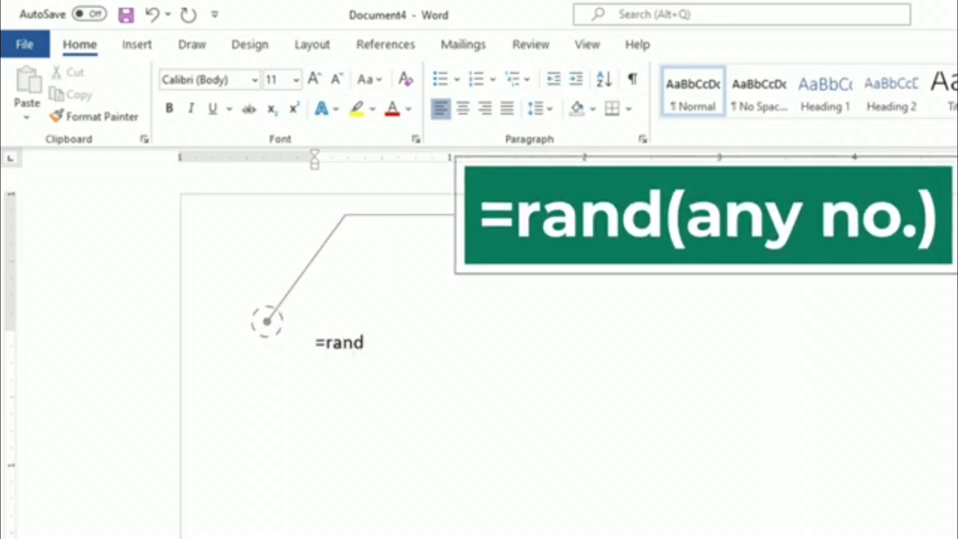
{"action": "type", "text": "(2"}
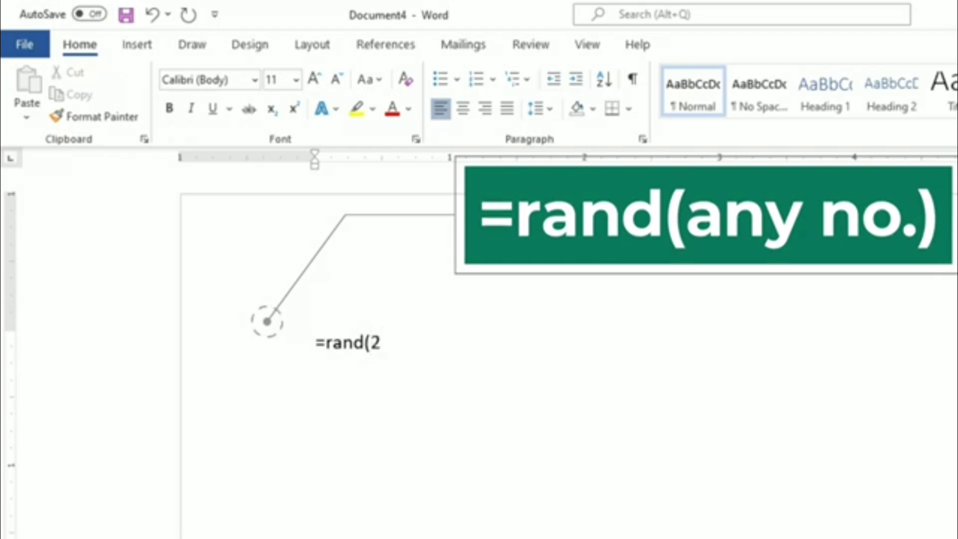
{"action": "type", "text": ")"}
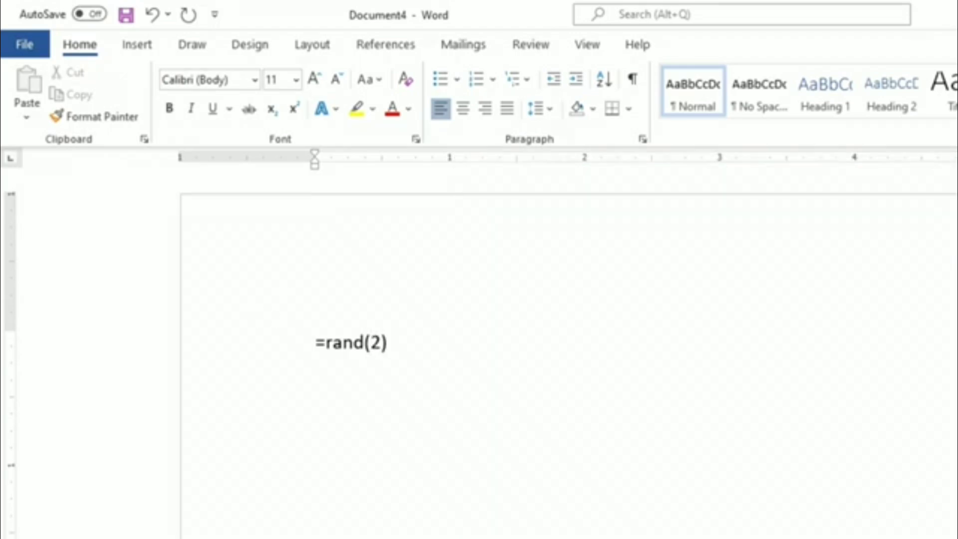
{"action": "key", "text": "Return"}
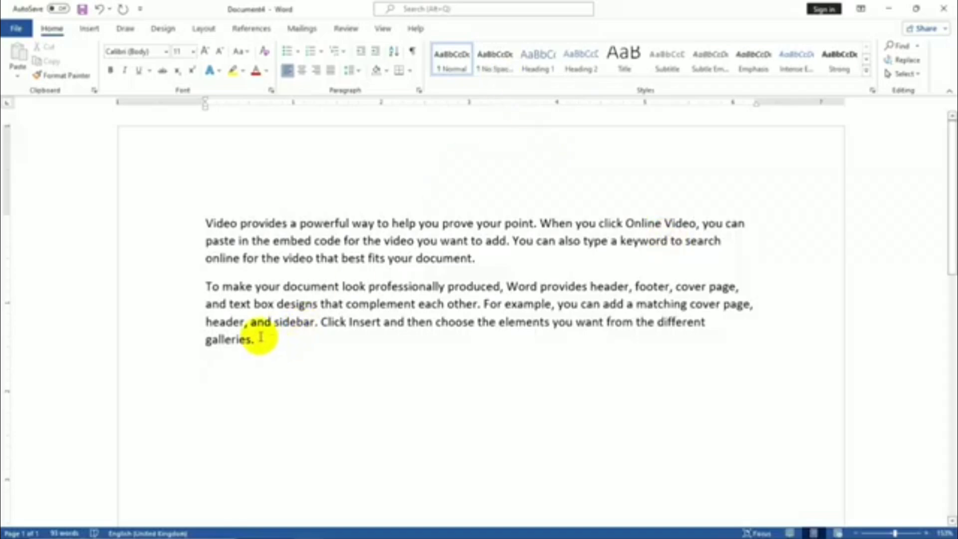
Enlarge the text of both sample paragraphs to font size 16
{"action": "left_click", "coordinate": [206, 223]}
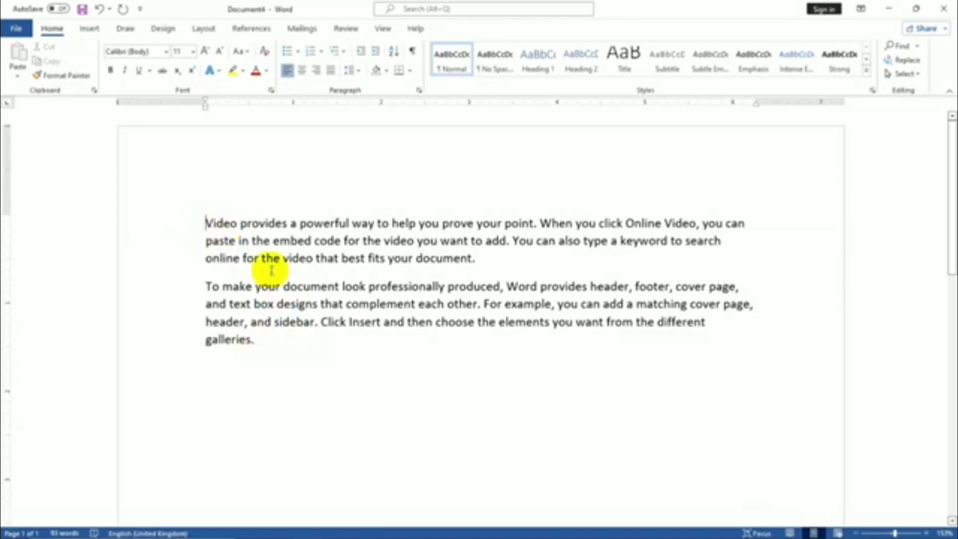
{"action": "left_click", "coordinate": [265, 345], "text": "shift"}
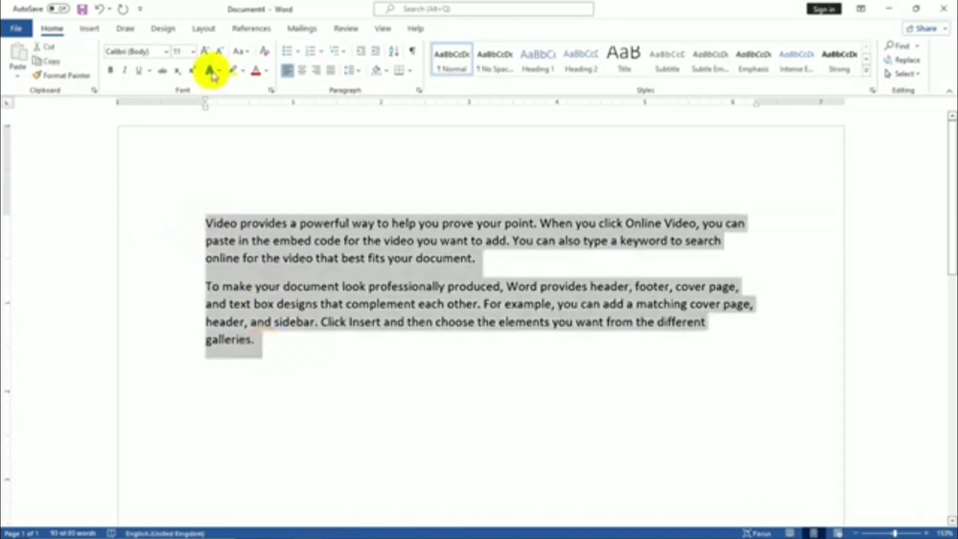
{"action": "left_click", "coordinate": [205, 51]}
{"action": "left_click", "coordinate": [205, 51]}
{"action": "left_click", "coordinate": [205, 51]}
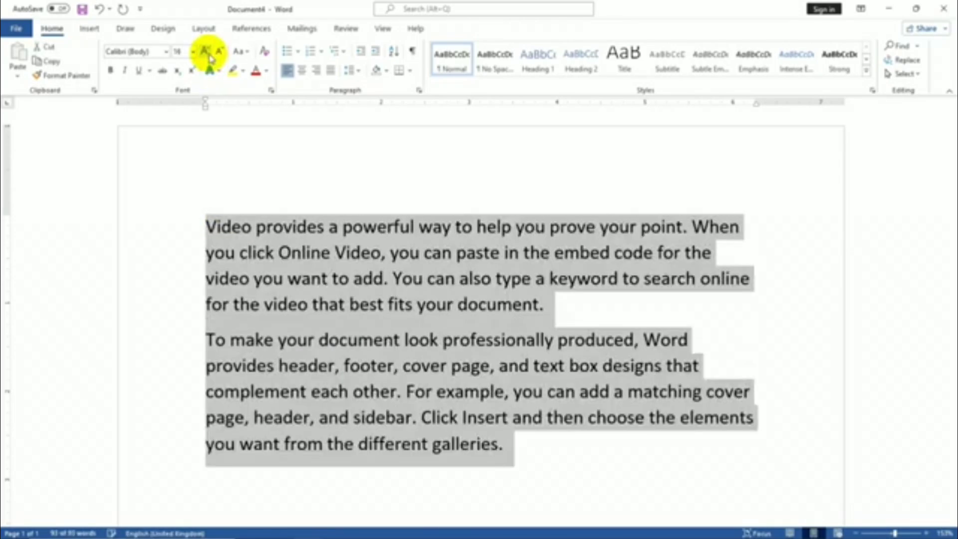
{"action": "left_click", "coordinate": [525, 443]}
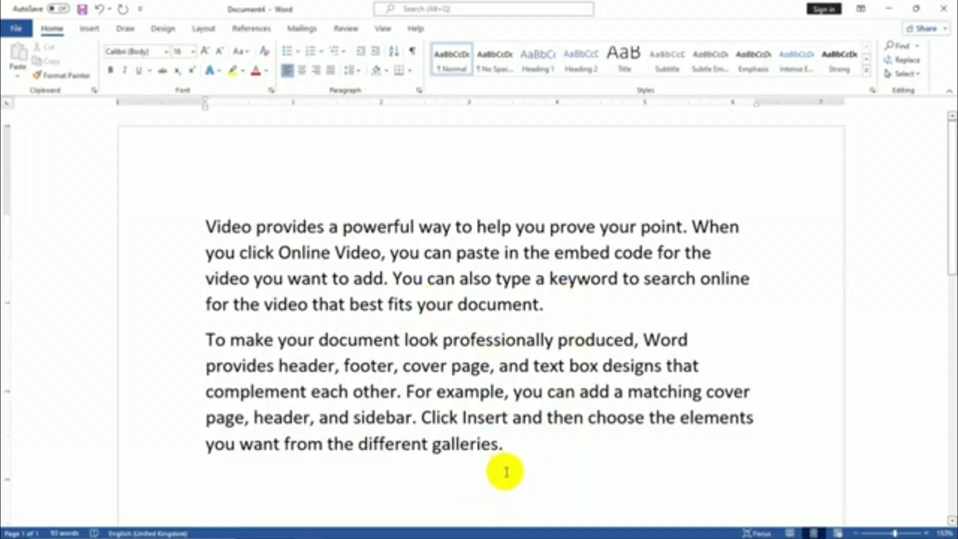
Cut the whole first paragraph, from "Video provides" to "fits your document."
{"action": "left_click", "coordinate": [559, 305]}
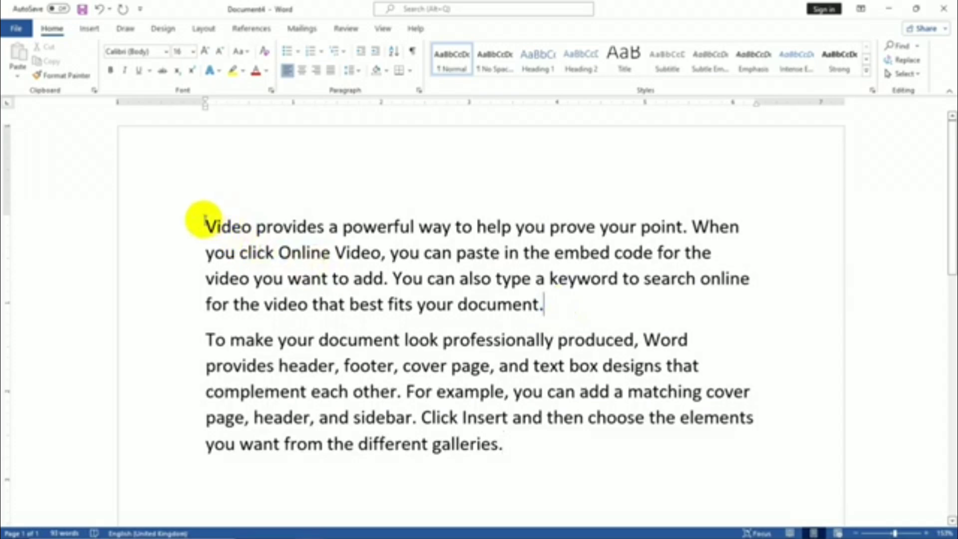
{"action": "left_click", "coordinate": [208, 222]}
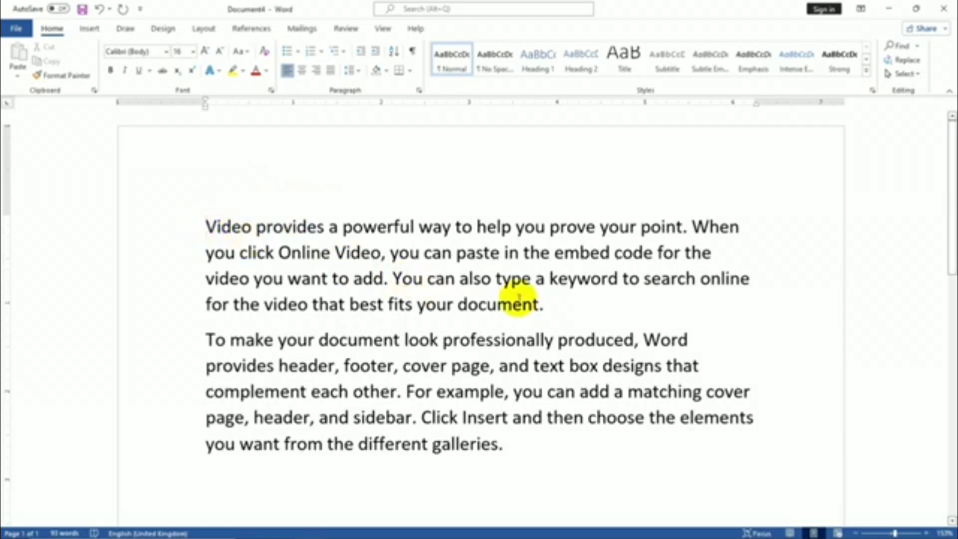
{"action": "key", "text": "shift+Right"}
{"action": "key", "text": "shift+Right"}
{"action": "key", "text": "shift+Right"}
{"action": "key", "text": "shift+Right"}
{"action": "key", "text": "shift+Right"}
{"action": "key", "text": "shift+Right"}
{"action": "key", "text": "shift+Right"}
{"action": "key", "text": "shift+Right"}
{"action": "key", "text": "shift+Right"}
{"action": "key", "text": "shift+Right"}
{"action": "key", "text": "shift+Right"}
{"action": "key", "text": "shift+Right"}
{"action": "key", "text": "shift+Right"}
{"action": "key", "text": "shift+Right"}
{"action": "key", "text": "shift+Right"}
{"action": "key", "text": "shift+Right"}
{"action": "key", "text": "shift+Right"}
{"action": "key", "text": "shift+Right"}
{"action": "key", "text": "shift+Right"}
{"action": "key", "text": "shift+Right"}
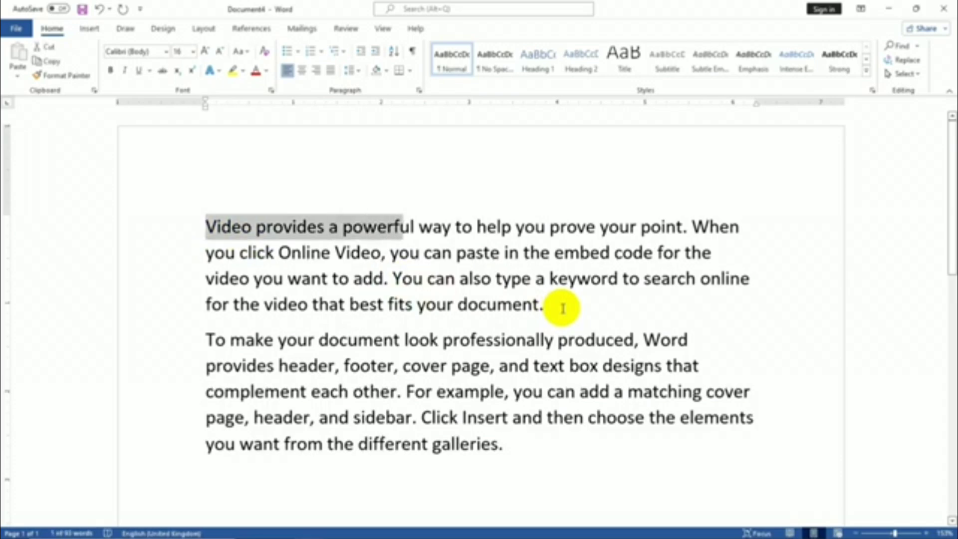
{"action": "key", "text": "shift+Right"}
{"action": "key", "text": "shift+Right"}
{"action": "key", "text": "shift+Right"}
{"action": "key", "text": "shift+Right"}
{"action": "key", "text": "shift+Right"}
{"action": "key", "text": "shift+Right"}
{"action": "key", "text": "shift+Right"}
{"action": "key", "text": "shift+Right"}
{"action": "key", "text": "shift+Right"}
{"action": "key", "text": "shift+Right"}
{"action": "key", "text": "shift+Right"}
{"action": "key", "text": "shift+Right"}
{"action": "key", "text": "shift+Right"}
{"action": "key", "text": "shift+Right"}
{"action": "key", "text": "shift+Right"}
{"action": "key", "text": "shift+Right"}
{"action": "key", "text": "shift+Right"}
{"action": "key", "text": "shift+Right"}
{"action": "key", "text": "shift+Right"}
{"action": "key", "text": "shift+Right"}
{"action": "key", "text": "shift+Down"}
{"action": "key", "text": "shift+Down"}
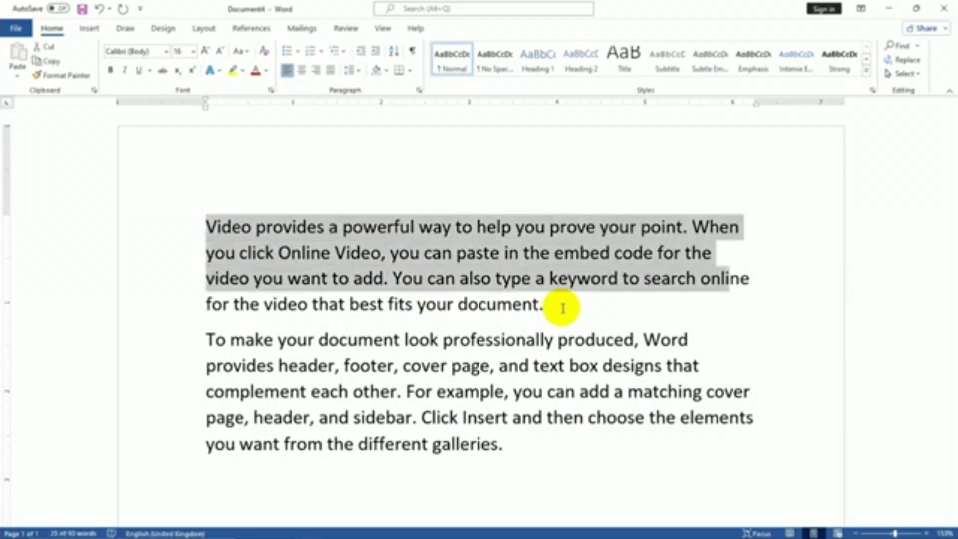
{"action": "key", "text": "shift+Down"}
{"action": "key", "text": "ctrl+c"}
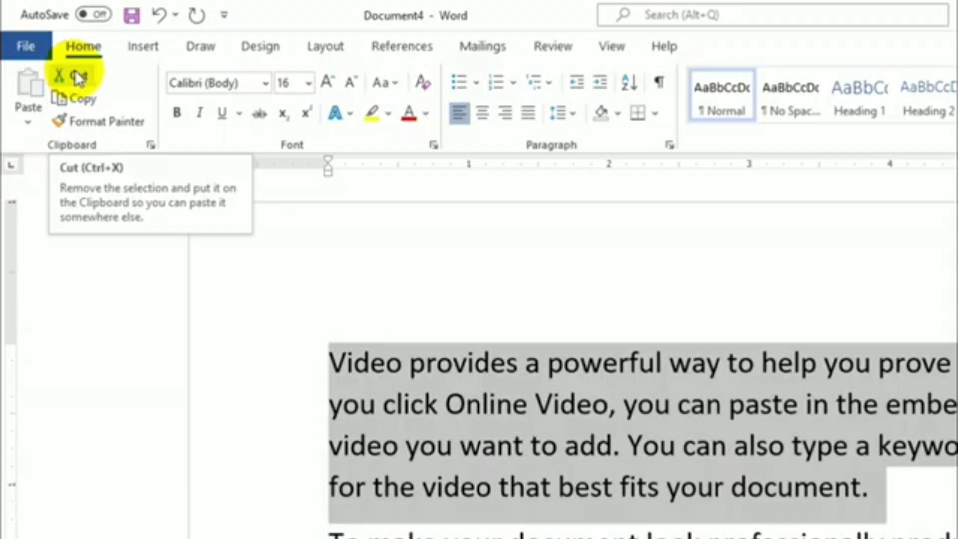
{"action": "left_click", "coordinate": [46, 48]}
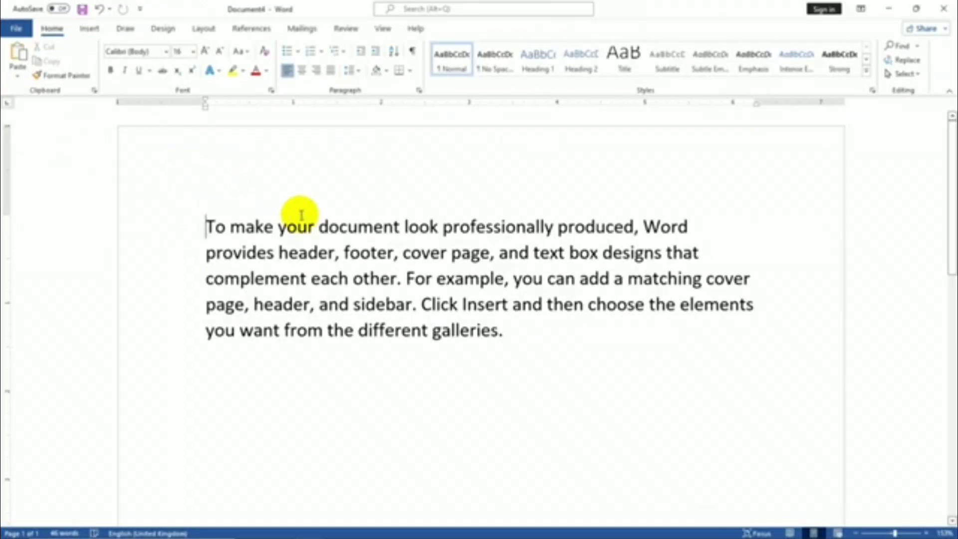
Paste the cut paragraph on a new line after the paragraph ending in "different galleries."
{"action": "left_click", "coordinate": [511, 334]}
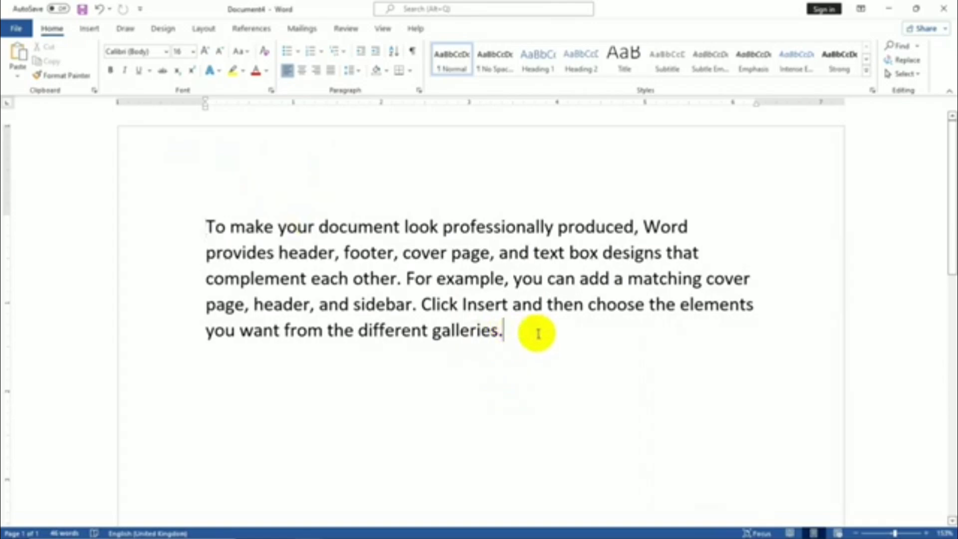
{"action": "key", "text": "Return"}
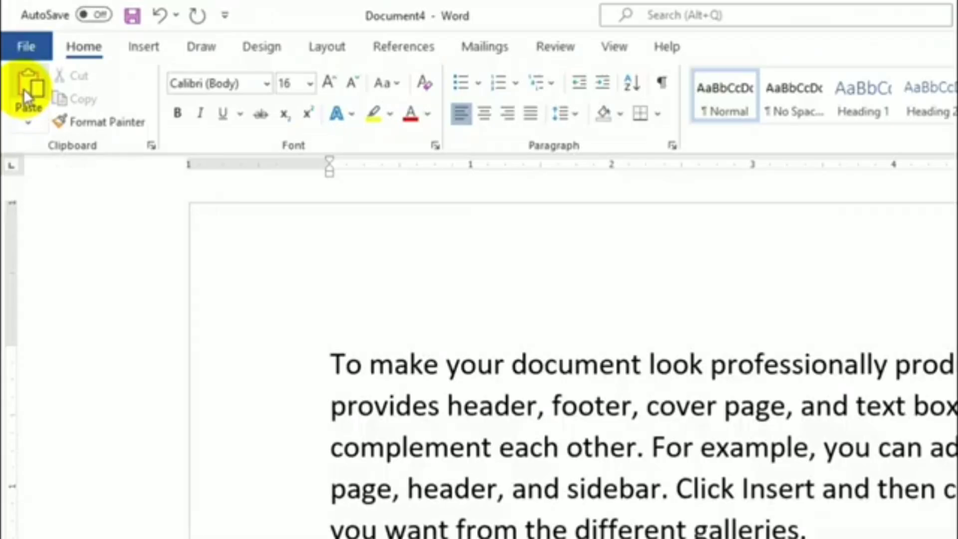
{"action": "left_click", "coordinate": [23, 88]}
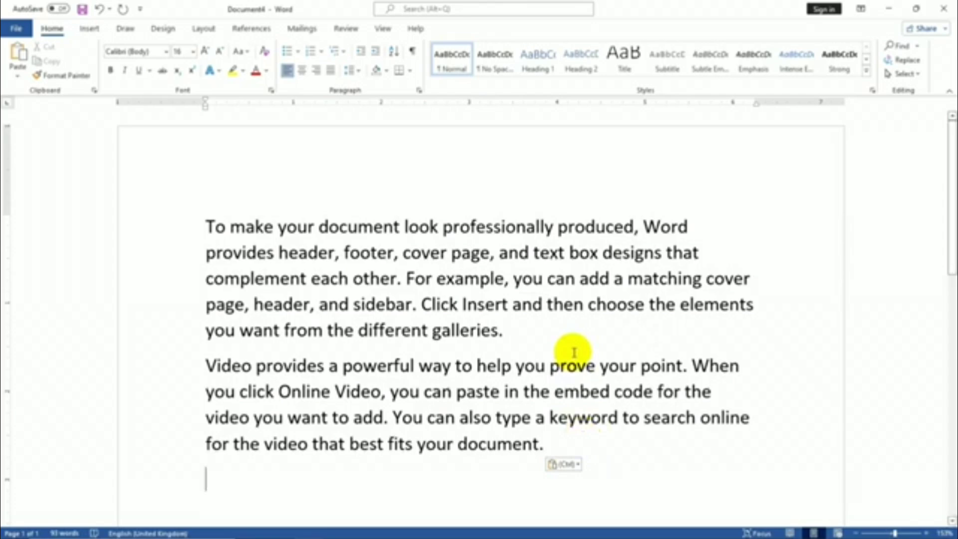
Copy the text from "For example, you can add" to "different galleries." in the first paragraph
{"action": "left_click", "coordinate": [405, 278]}
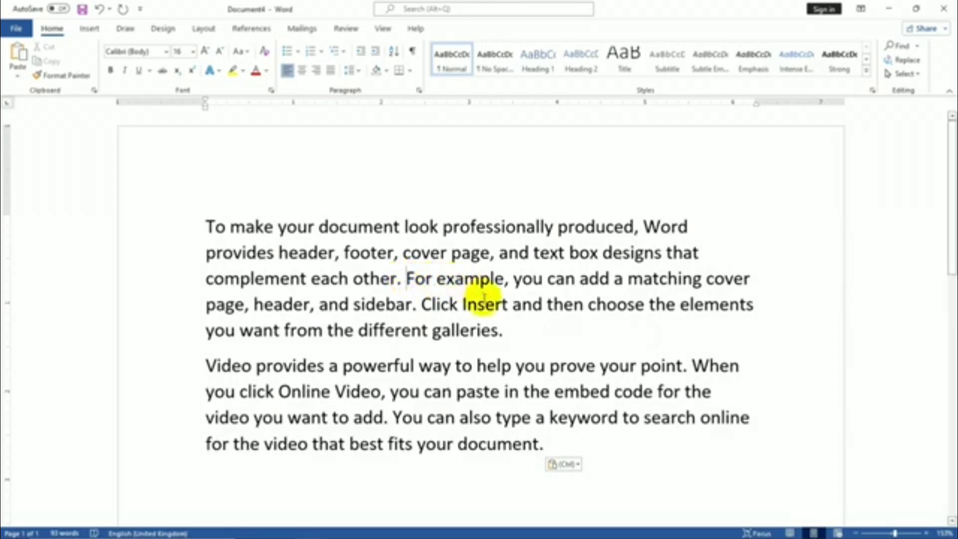
{"action": "key", "text": "shift+Down"}
{"action": "key", "text": "shift+Down"}
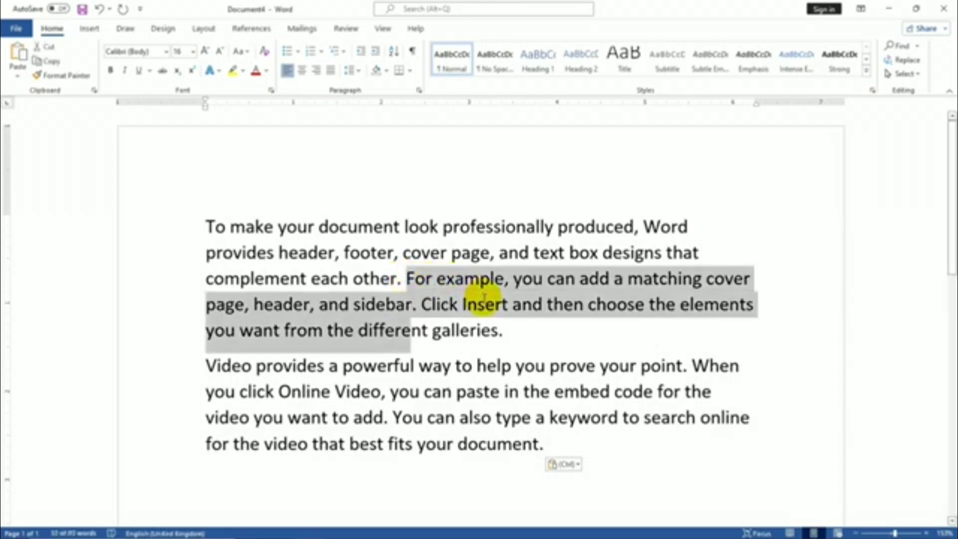
{"action": "key", "text": "shift+Down"}
{"action": "key", "text": "shift+Up"}
{"action": "key", "text": "shift+Right"}
{"action": "key", "text": "shift+Right"}
{"action": "key", "text": "shift+Right"}
{"action": "key", "text": "shift+Right"}
{"action": "key", "text": "shift+Right"}
{"action": "key", "text": "shift+Right"}
{"action": "key", "text": "shift+Right"}
{"action": "key", "text": "shift+Right"}
{"action": "key", "text": "shift+Right"}
{"action": "key", "text": "shift+Right"}
{"action": "key", "text": "shift+Right"}
{"action": "key", "text": "shift+Right"}
{"action": "key", "text": "shift+Right"}
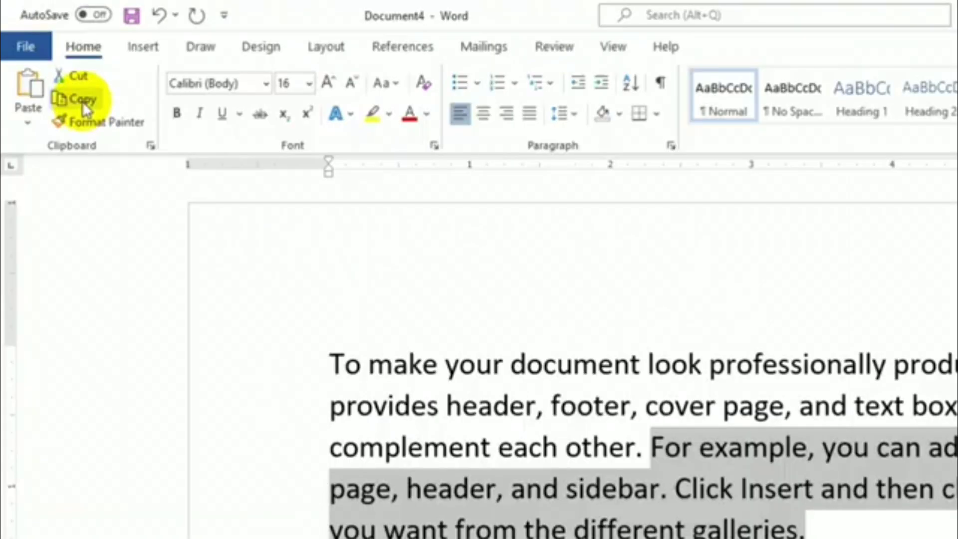
{"action": "left_click", "coordinate": [51, 62]}
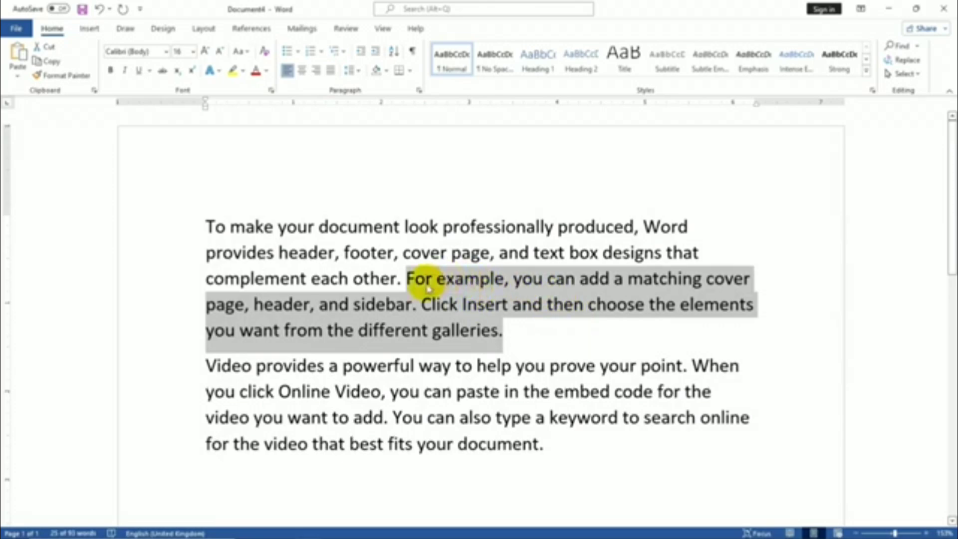
{"action": "left_click", "coordinate": [51, 65]}
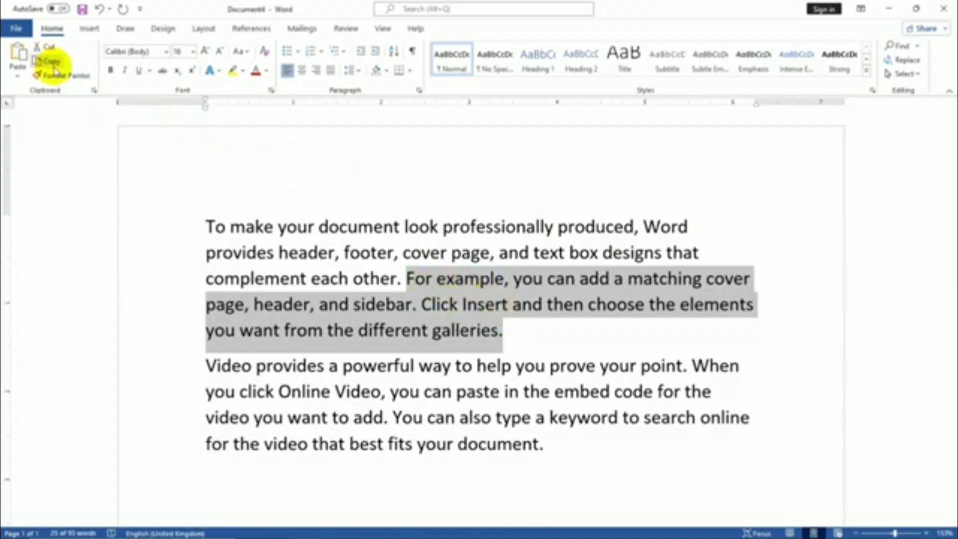
Paste the copied text as a new paragraph after the one ending in "fits your document."
{"action": "scroll", "coordinate": [429, 378], "scroll_direction": "down", "scroll_amount": 1}
{"action": "left_click", "coordinate": [555, 405]}
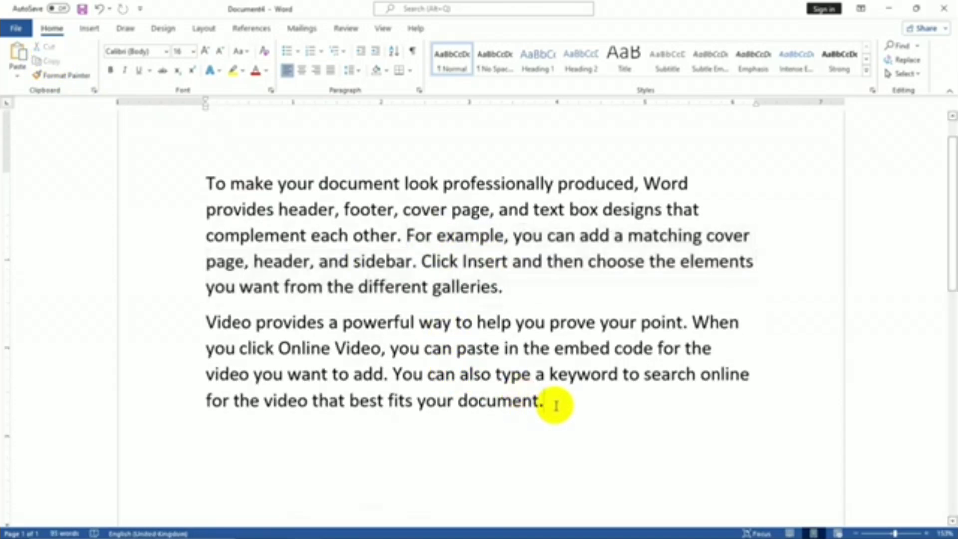
{"action": "key", "text": "Return"}
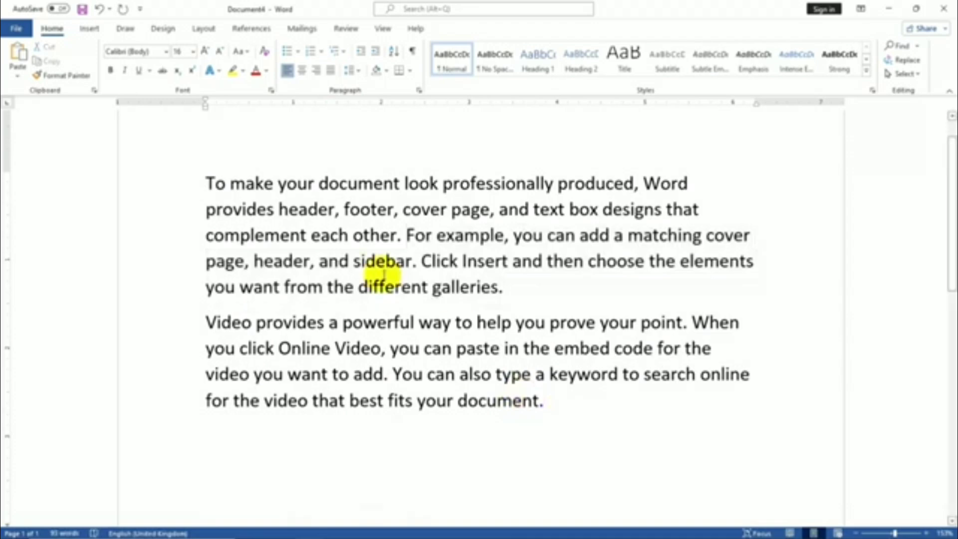
{"action": "left_click", "coordinate": [24, 56]}
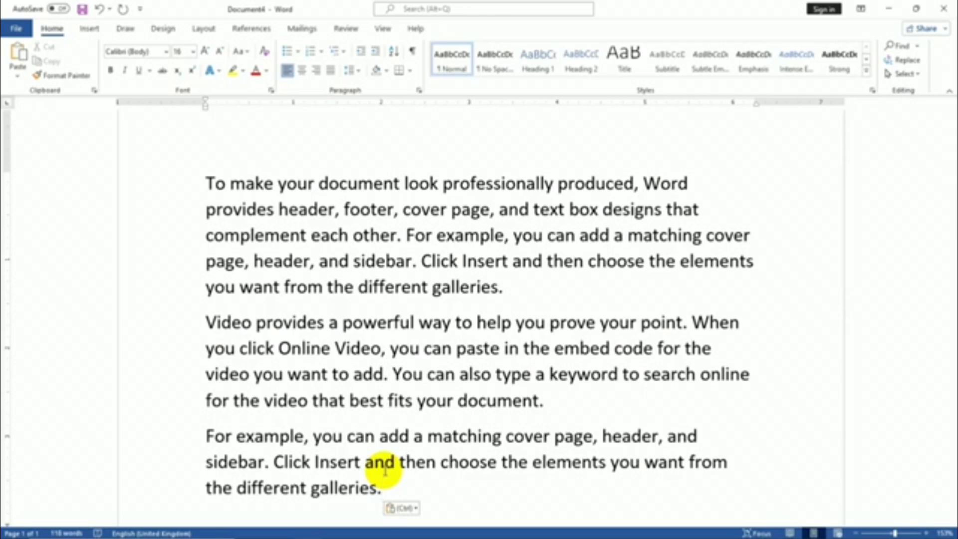
Paste a second copy of the "For example" text on a new line at the end of the document
{"action": "scroll", "coordinate": [413, 444], "scroll_direction": "down", "scroll_amount": 1}
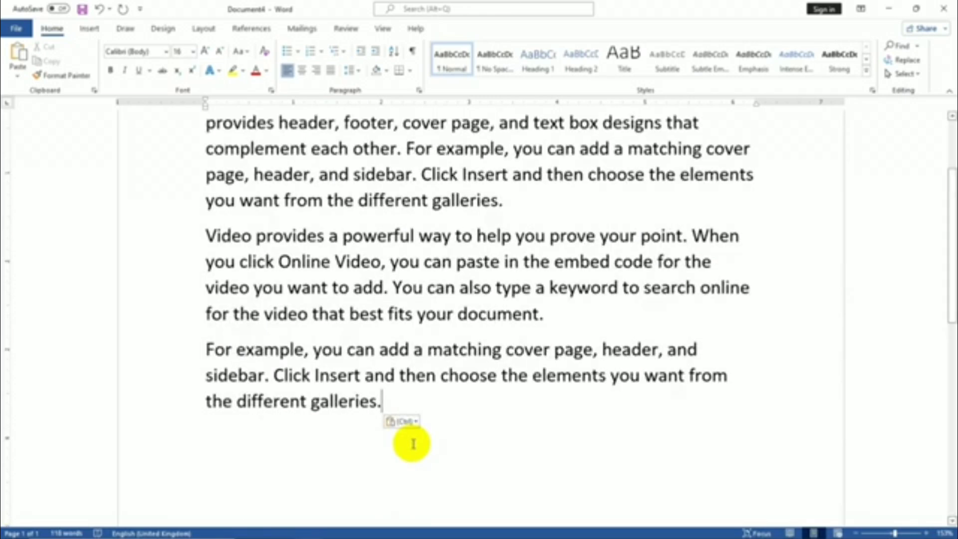
{"action": "key", "text": "Return"}
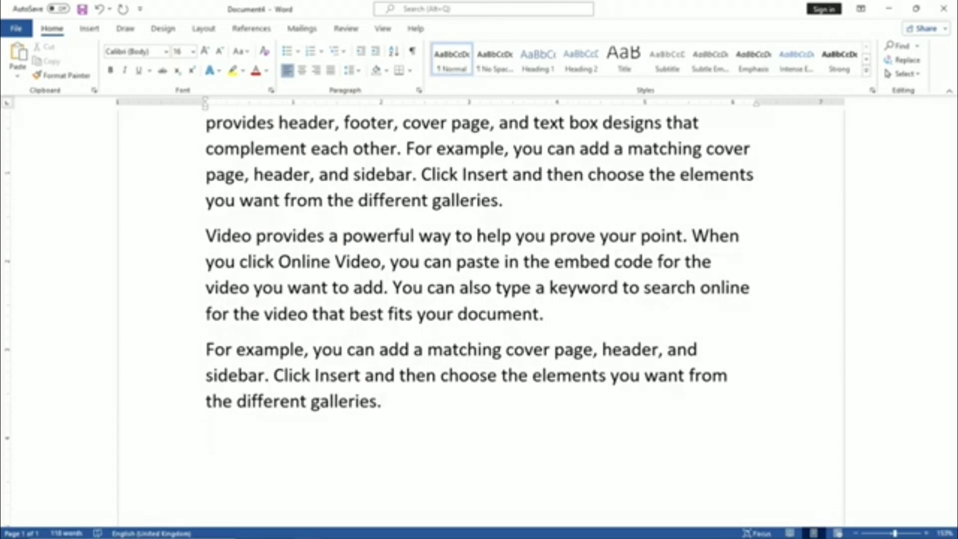
{"action": "left_click", "coordinate": [17, 58]}
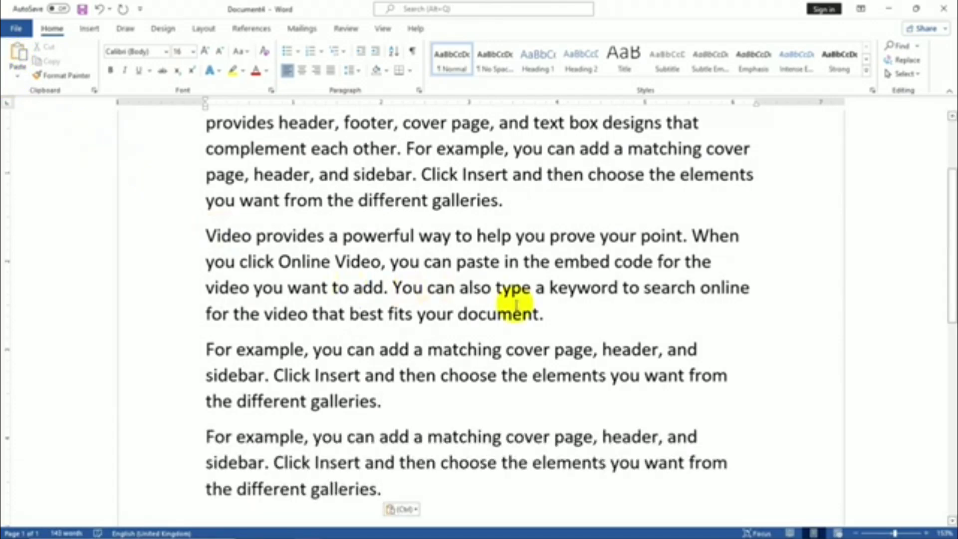
Paste another copy of the "For example" text as a new paragraph between the first paragraph and the "Video provides" paragraph
{"action": "left_click", "coordinate": [581, 317]}
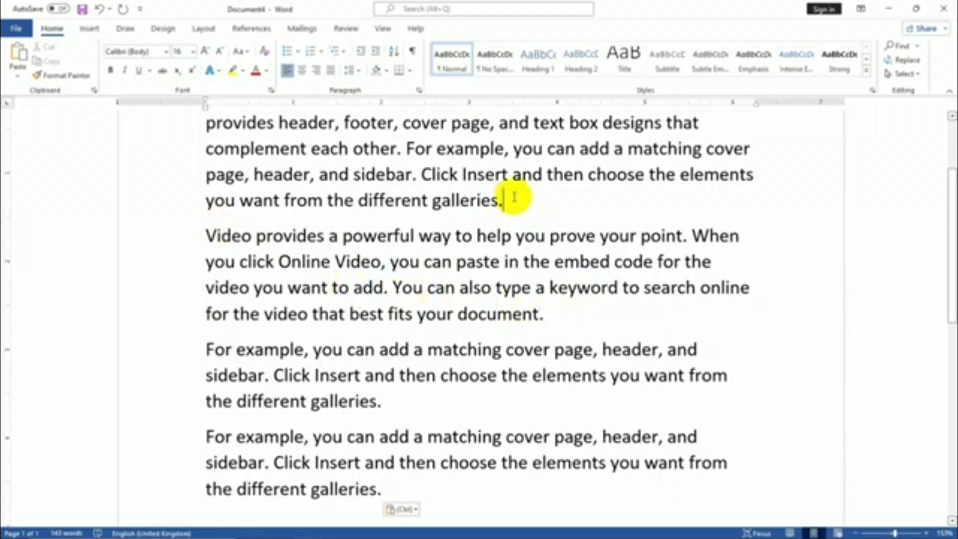
{"action": "key", "text": "Return"}
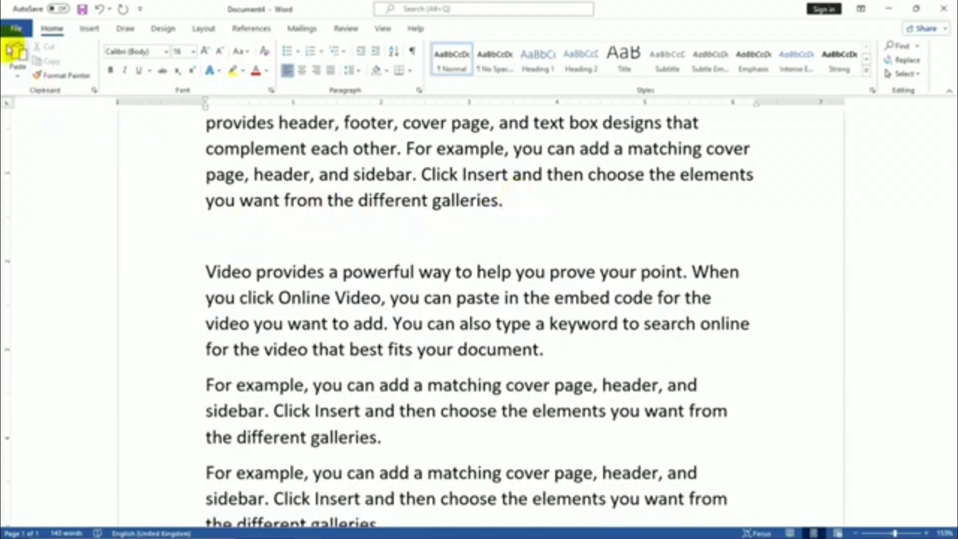
{"action": "left_click", "coordinate": [18, 51]}
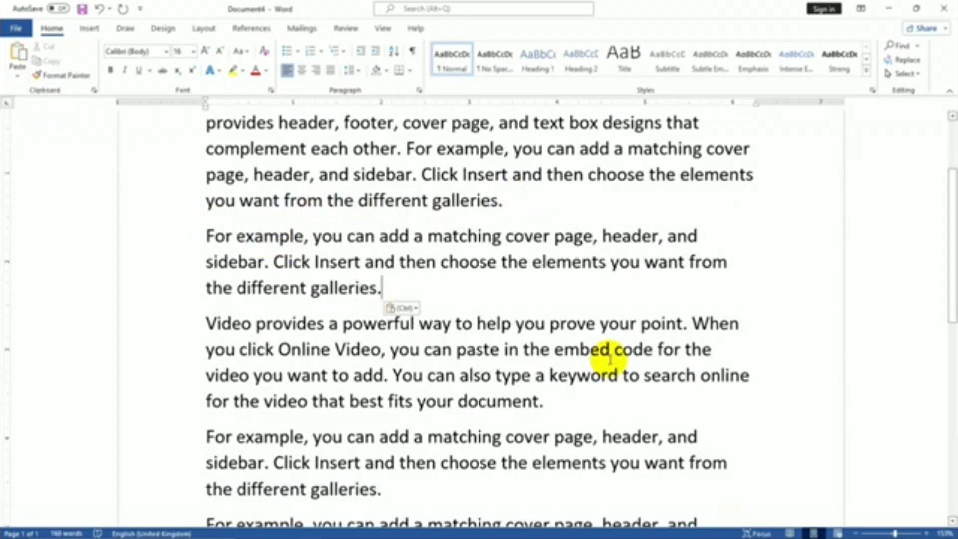
{"action": "scroll", "coordinate": [610, 352], "scroll_direction": "down", "scroll_amount": 2}
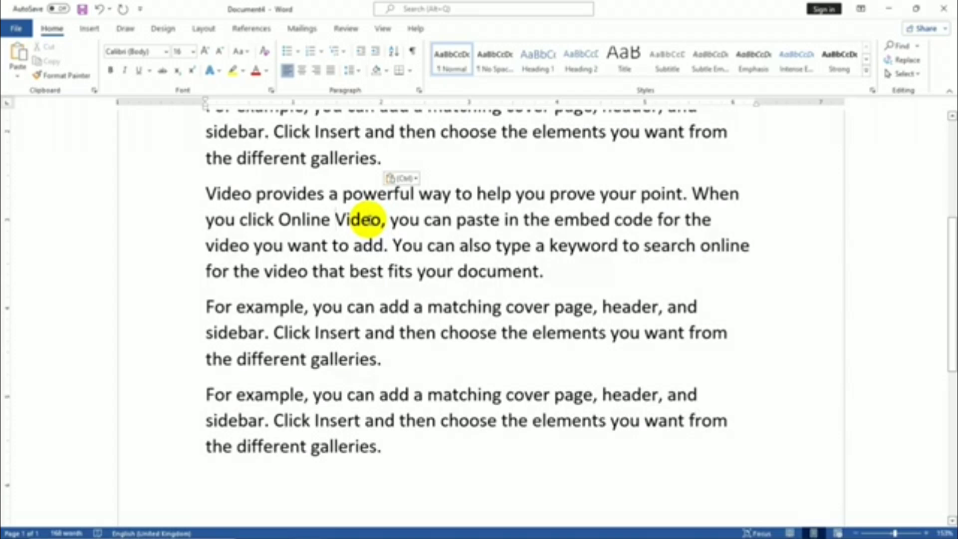
{"action": "scroll", "coordinate": [359, 220], "scroll_direction": "up", "scroll_amount": 4}
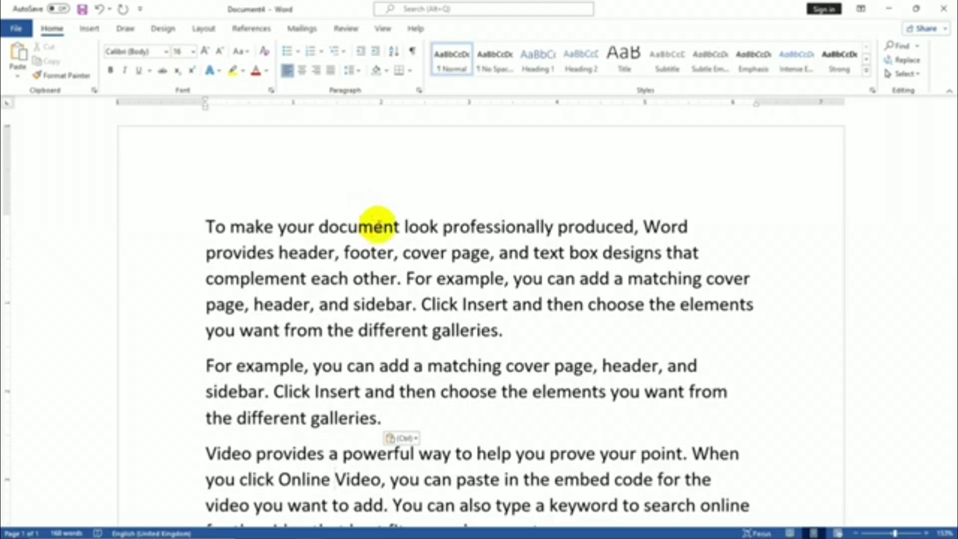
{"action": "scroll", "coordinate": [348, 220], "scroll_direction": "down", "scroll_amount": 1}
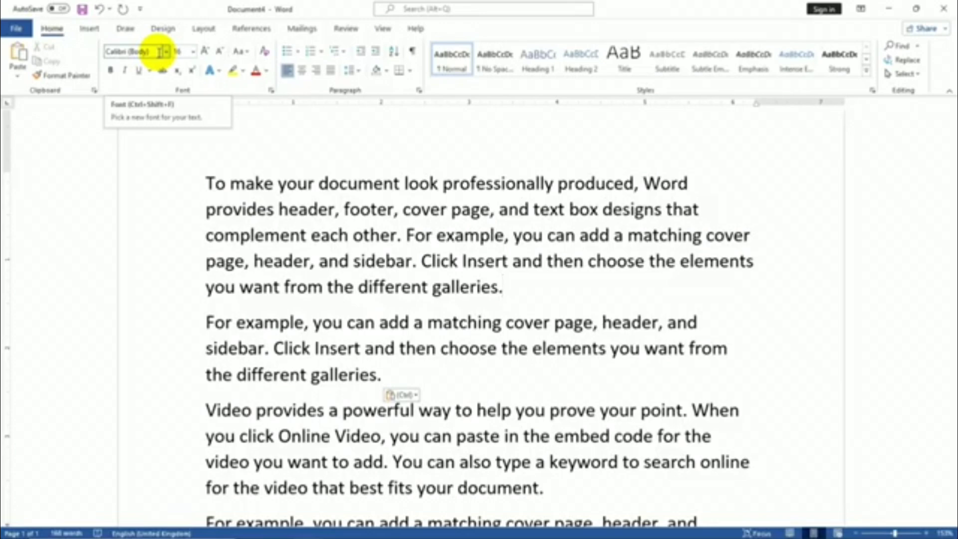
{"action": "left_click", "coordinate": [553, 287]}
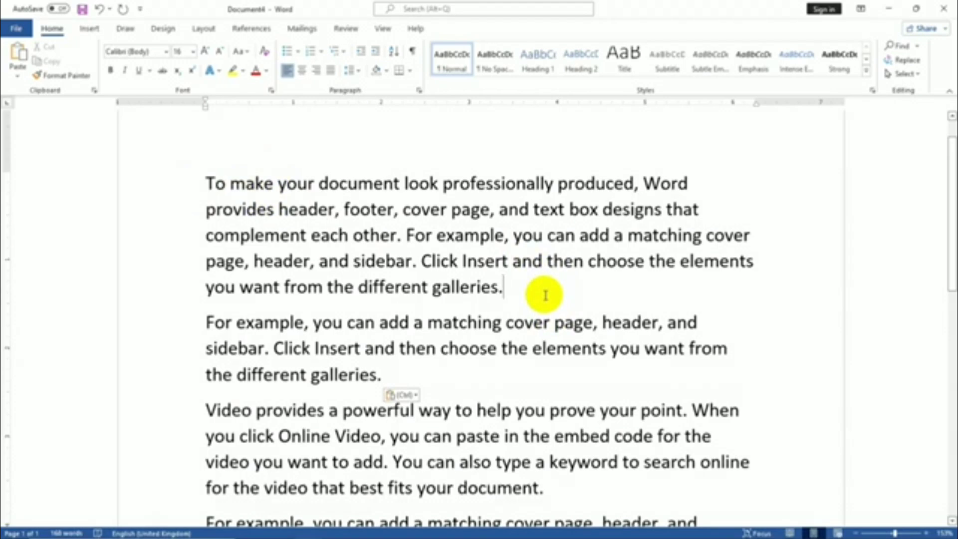
Change the font of the first paragraph, starting with "To make your document", to Brush Script MT
{"action": "scroll", "coordinate": [545, 294], "scroll_direction": "up", "scroll_amount": 1}
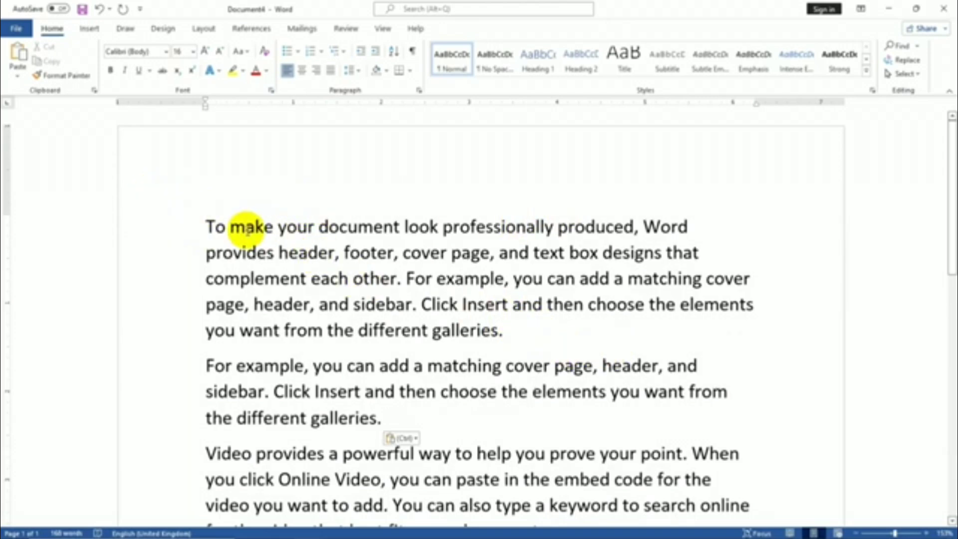
{"action": "left_click", "coordinate": [207, 223]}
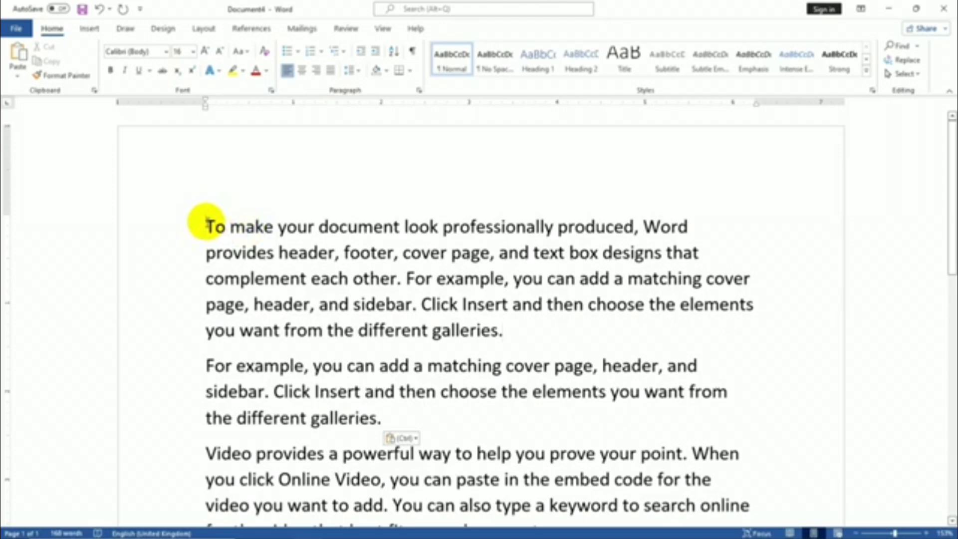
{"action": "key", "text": "shift+Down"}
{"action": "key", "text": "shift+Down"}
{"action": "key", "text": "shift+Down"}
{"action": "key", "text": "shift+Down"}
{"action": "key", "text": "shift+Down"}
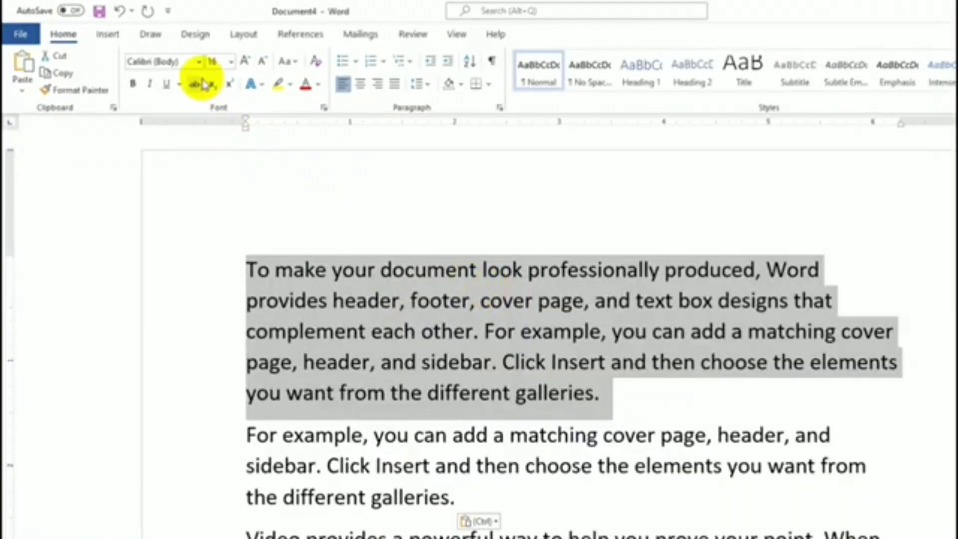
{"action": "left_click", "coordinate": [164, 56]}
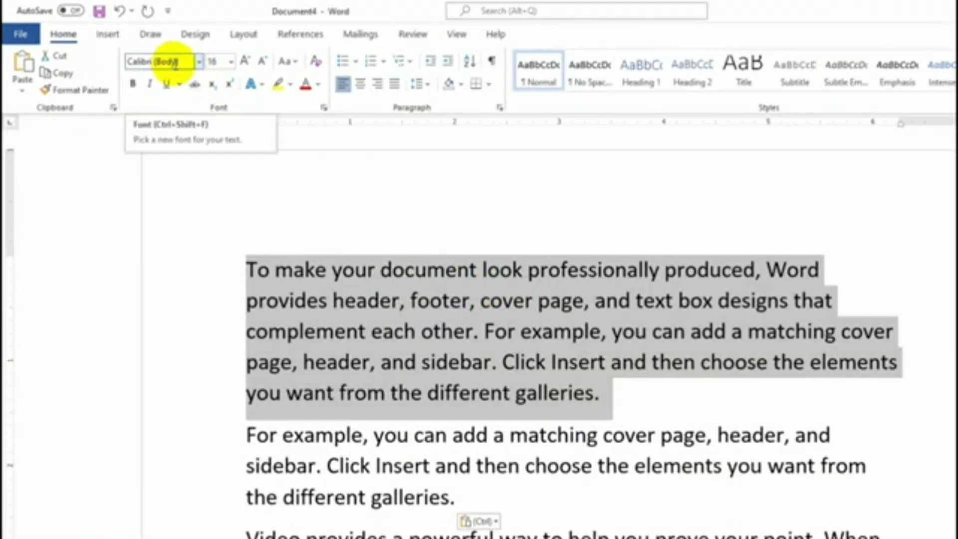
{"action": "left_click", "coordinate": [198, 61]}
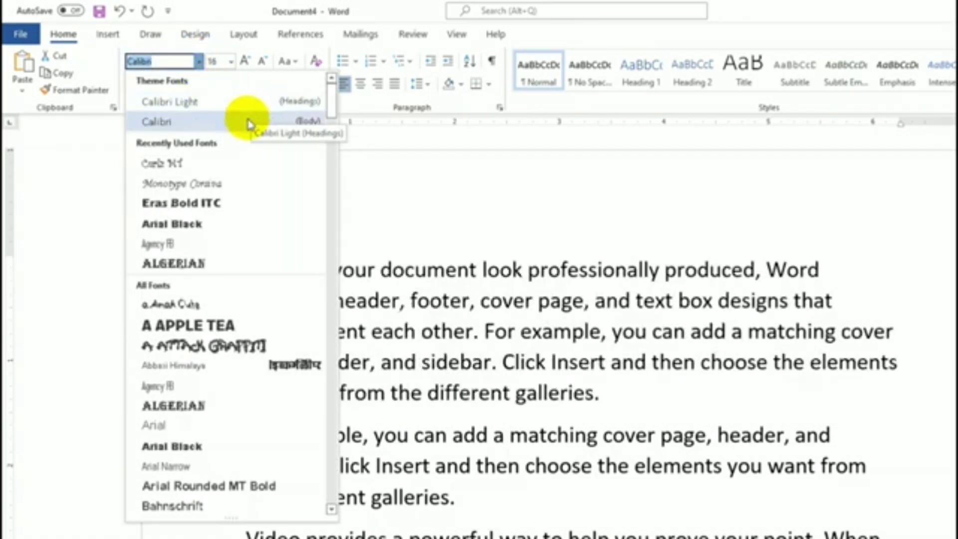
{"action": "scroll", "coordinate": [251, 122], "scroll_direction": "down", "scroll_amount": 3}
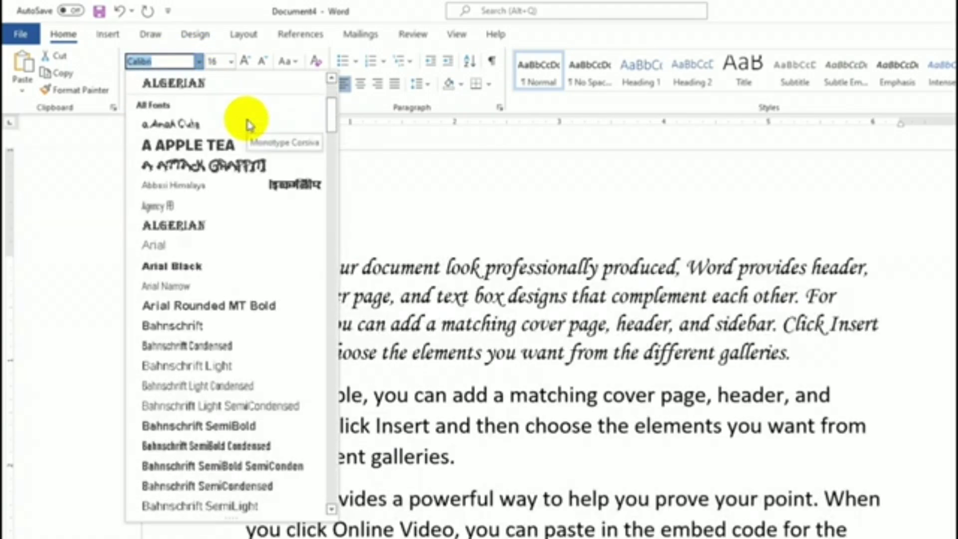
{"action": "scroll", "coordinate": [250, 124], "scroll_direction": "down", "scroll_amount": 4}
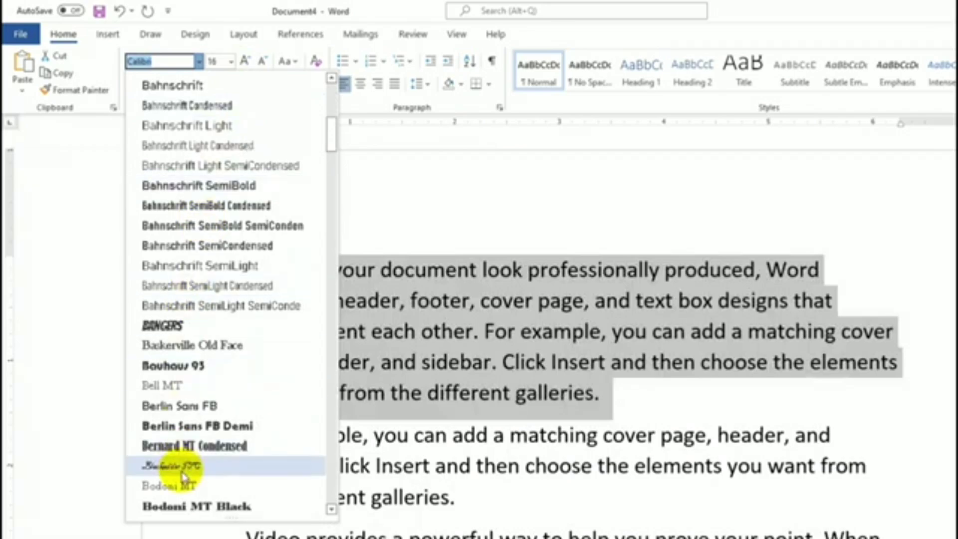
{"action": "scroll", "coordinate": [184, 476], "scroll_direction": "down", "scroll_amount": 4}
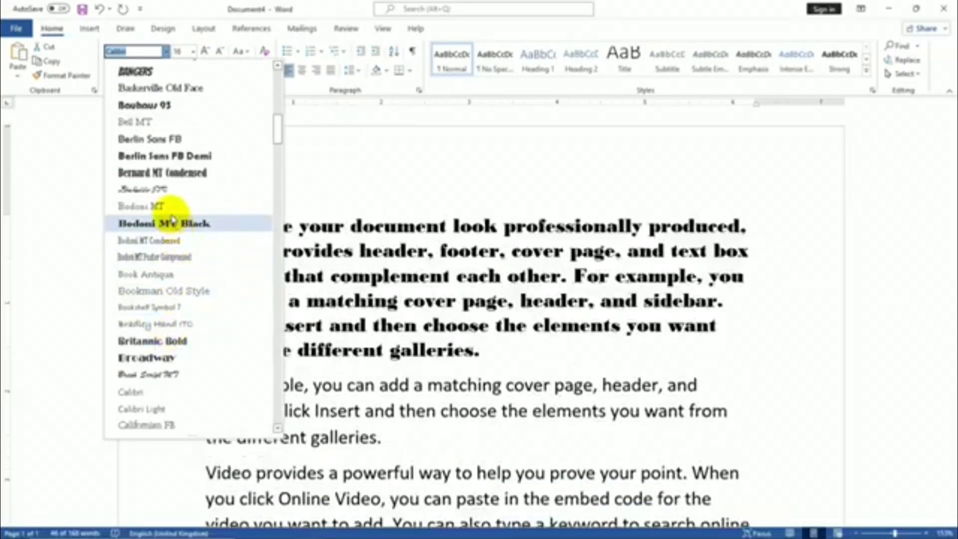
{"action": "left_click", "coordinate": [149, 374]}
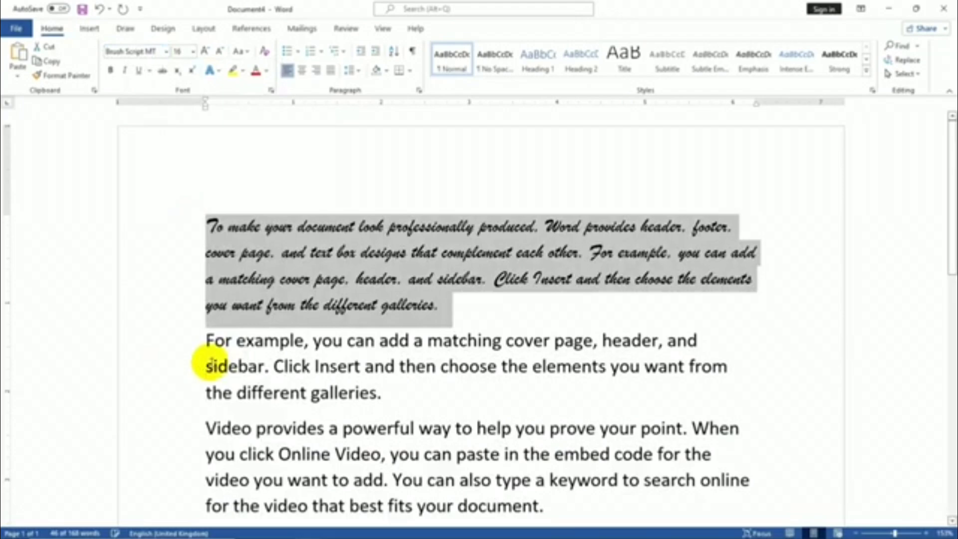
{"action": "left_click", "coordinate": [463, 322]}
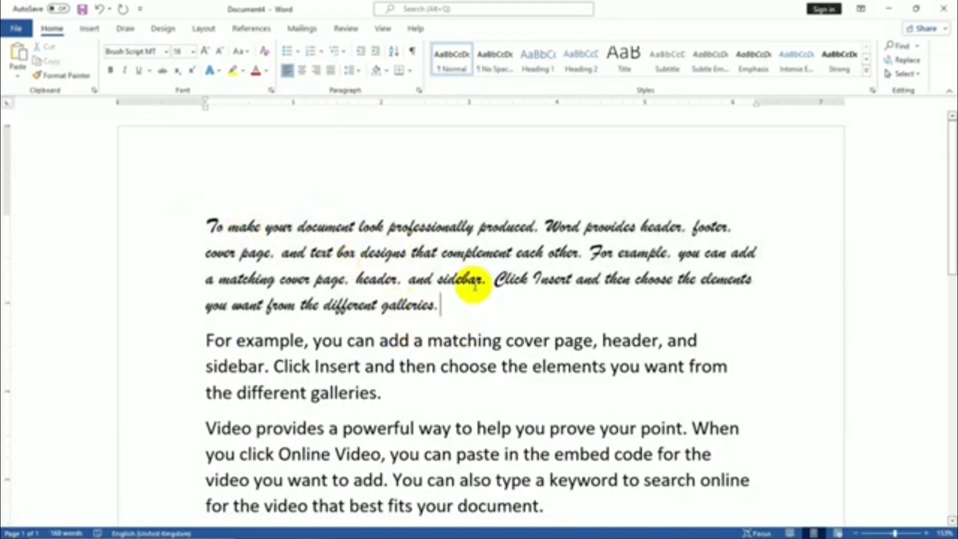
Change the font of the whole first paragraph to DigitaltS-Plum
{"action": "left_click", "coordinate": [207, 226]}
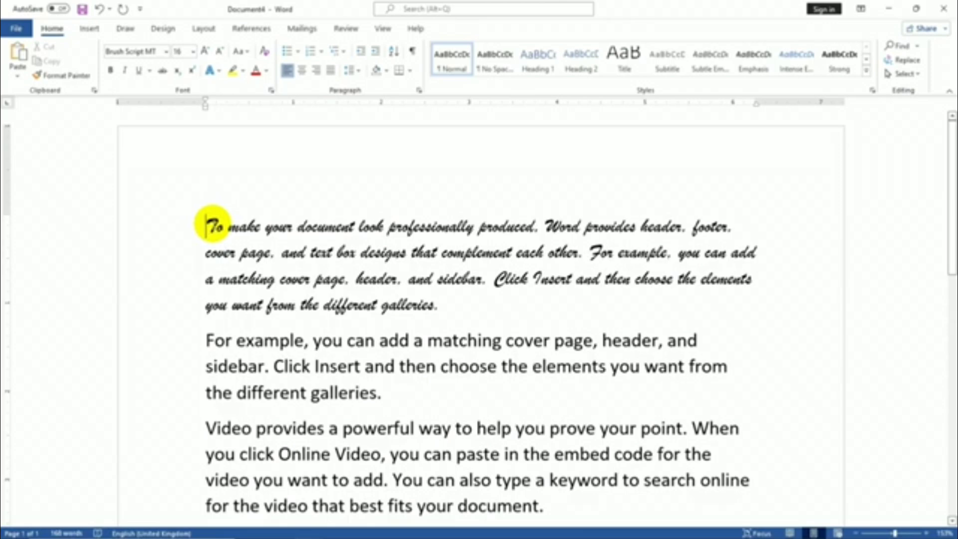
{"action": "key", "text": "shift+Right"}
{"action": "key", "text": "shift+Right"}
{"action": "key", "text": "shift+Right"}
{"action": "key", "text": "shift+Down"}
{"action": "key", "text": "shift+Down"}
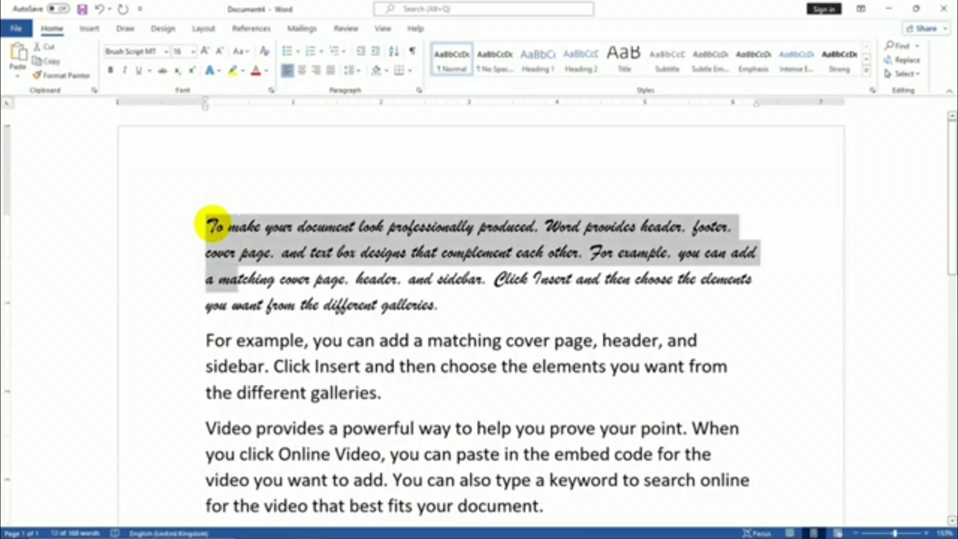
{"action": "key", "text": "shift+Down"}
{"action": "key", "text": "shift+Right"}
{"action": "key", "text": "shift+Right"}
{"action": "key", "text": "shift+Right"}
{"action": "key", "text": "shift+Right"}
{"action": "key", "text": "shift+Right"}
{"action": "key", "text": "shift+Right"}
{"action": "key", "text": "shift+Right"}
{"action": "key", "text": "shift+Right"}
{"action": "key", "text": "shift+Right"}
{"action": "key", "text": "shift+Right"}
{"action": "key", "text": "shift+Right"}
{"action": "key", "text": "shift+Right"}
{"action": "key", "text": "shift+Right"}
{"action": "key", "text": "shift+Right"}
{"action": "key", "text": "shift+Right"}
{"action": "key", "text": "shift+Right"}
{"action": "key", "text": "shift+Right"}
{"action": "key", "text": "shift+Right"}
{"action": "key", "text": "shift+Right"}
{"action": "key", "text": "shift+Right"}
{"action": "key", "text": "shift+Right"}
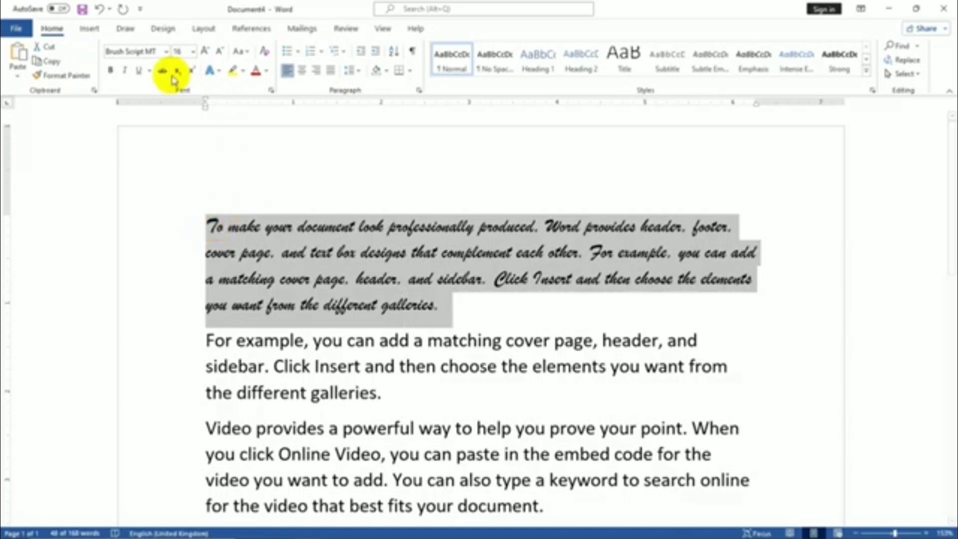
{"action": "left_click", "coordinate": [166, 52]}
{"action": "scroll", "coordinate": [184, 326], "scroll_direction": "down", "scroll_amount": 3}
{"action": "scroll", "coordinate": [183, 326], "scroll_direction": "down", "scroll_amount": 15}
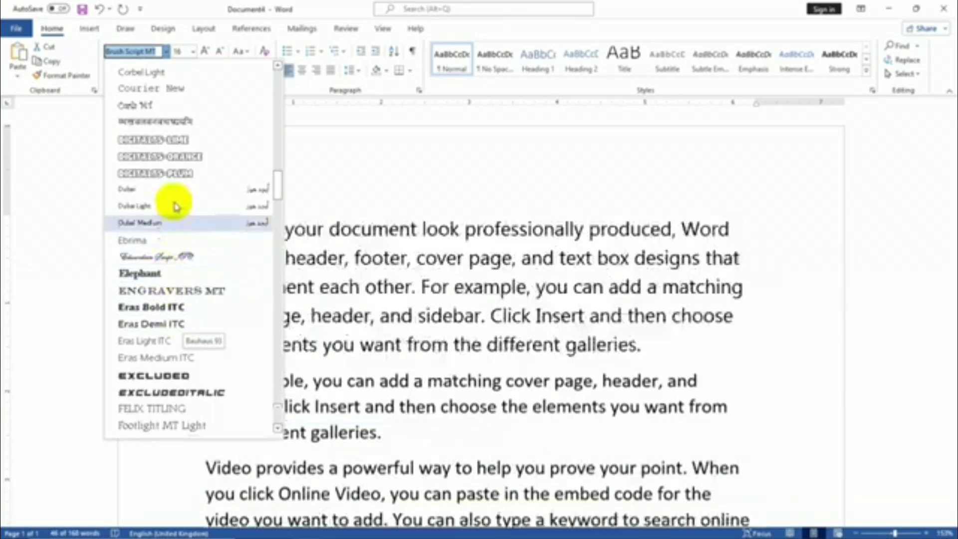
{"action": "left_click", "coordinate": [185, 175]}
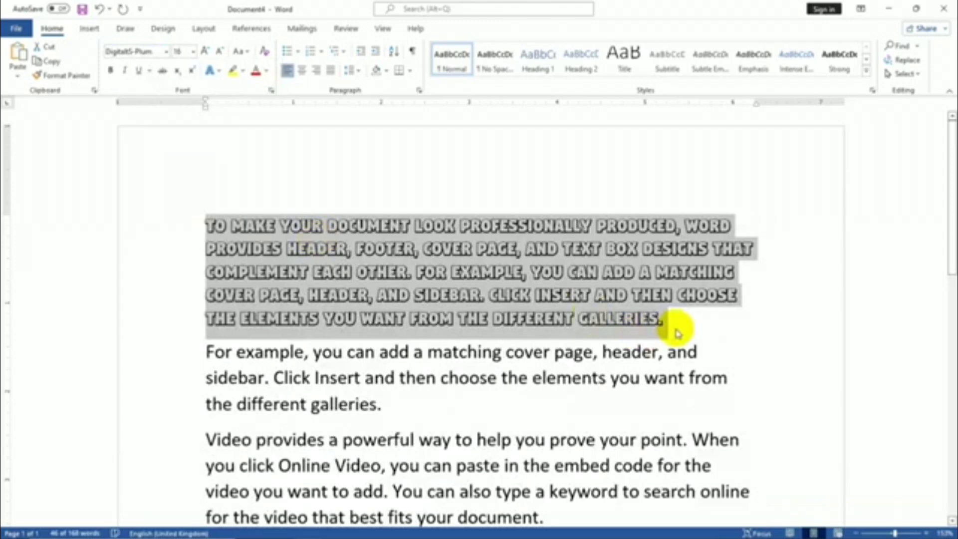
{"action": "left_click", "coordinate": [676, 330]}
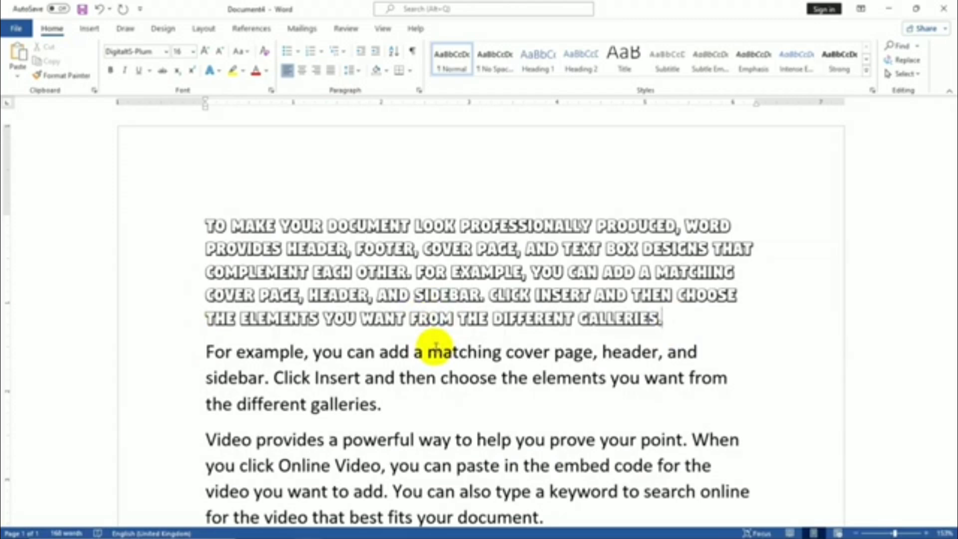
Apply font size 16 to the whole first paragraph from the list of preset sizes
{"action": "left_click", "coordinate": [209, 224]}
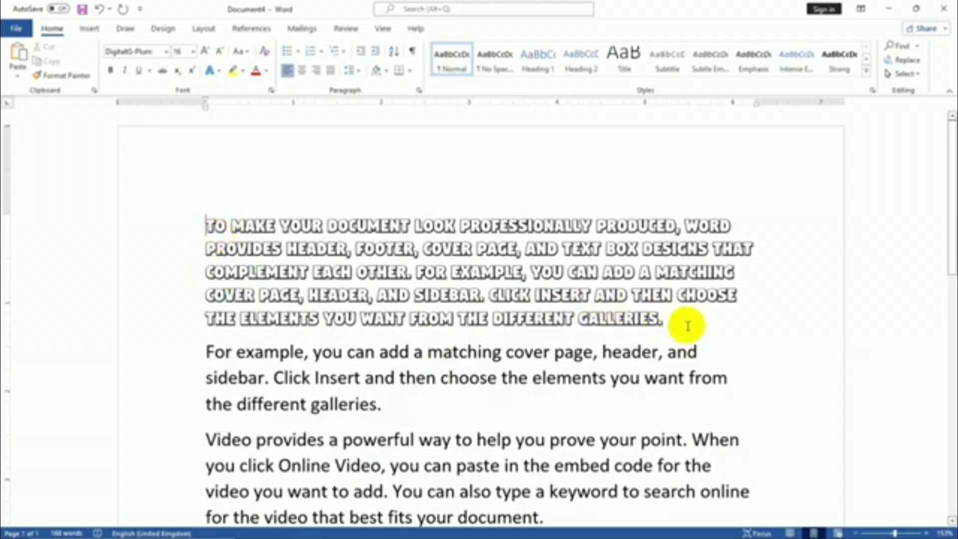
{"action": "left_click", "coordinate": [688, 326]}
{"action": "key", "text": "shift+Up"}
{"action": "key", "text": "shift+Up"}
{"action": "key", "text": "shift+Up"}
{"action": "key", "text": "shift+Up"}
{"action": "key", "text": "shift+Up"}
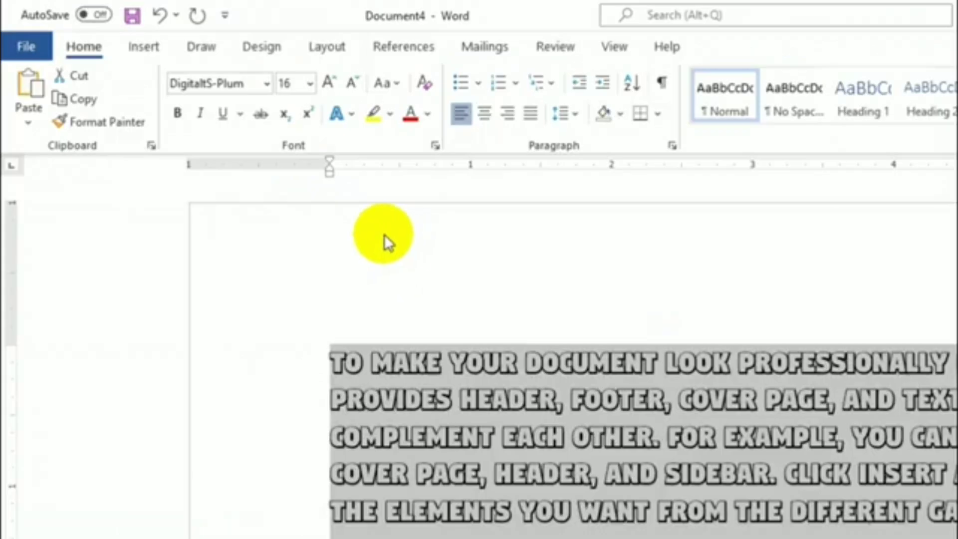
{"action": "left_click", "coordinate": [310, 83]}
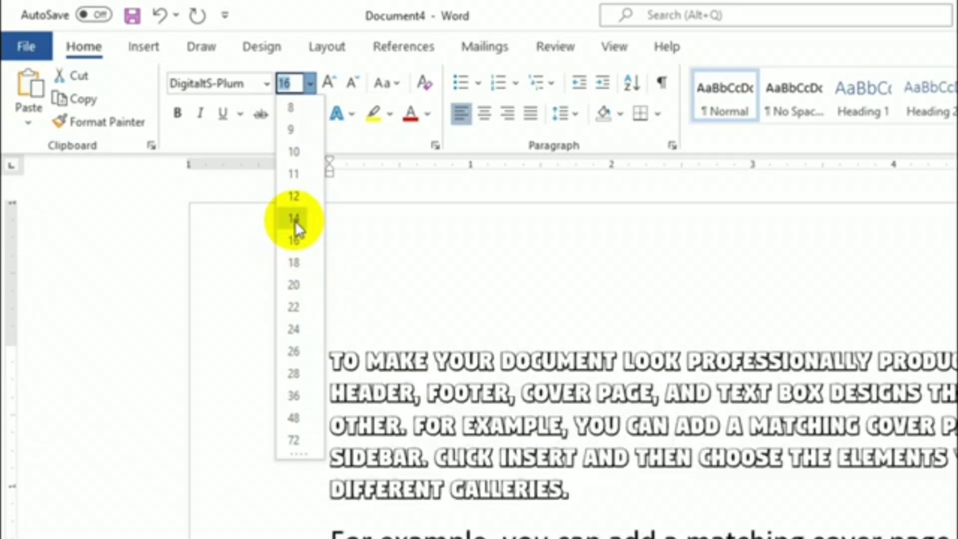
{"action": "left_click", "coordinate": [295, 243]}
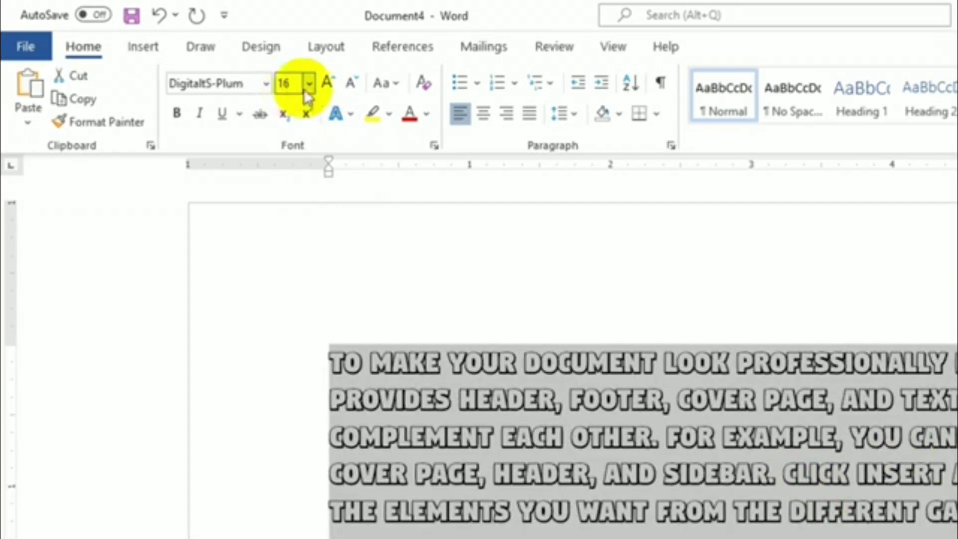
Grow the first paragraph's font size step by step to 22
{"action": "left_click", "coordinate": [327, 83]}
{"action": "left_click", "coordinate": [327, 83]}
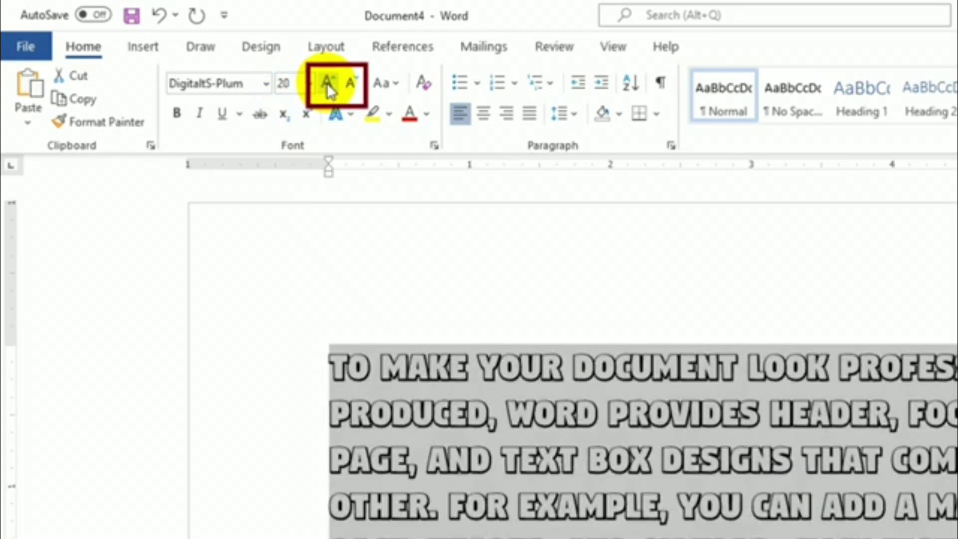
{"action": "left_click", "coordinate": [327, 83]}
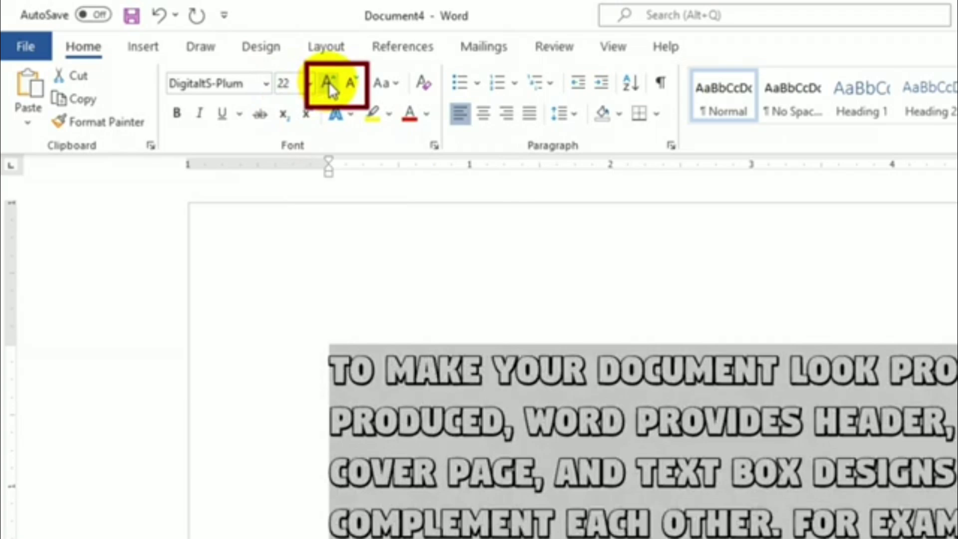
Shrink the first paragraph's font size step by step to 14 and grow it back to 16
{"action": "left_click", "coordinate": [351, 83]}
{"action": "left_click", "coordinate": [351, 83]}
{"action": "left_click", "coordinate": [351, 83]}
{"action": "left_click", "coordinate": [351, 83]}
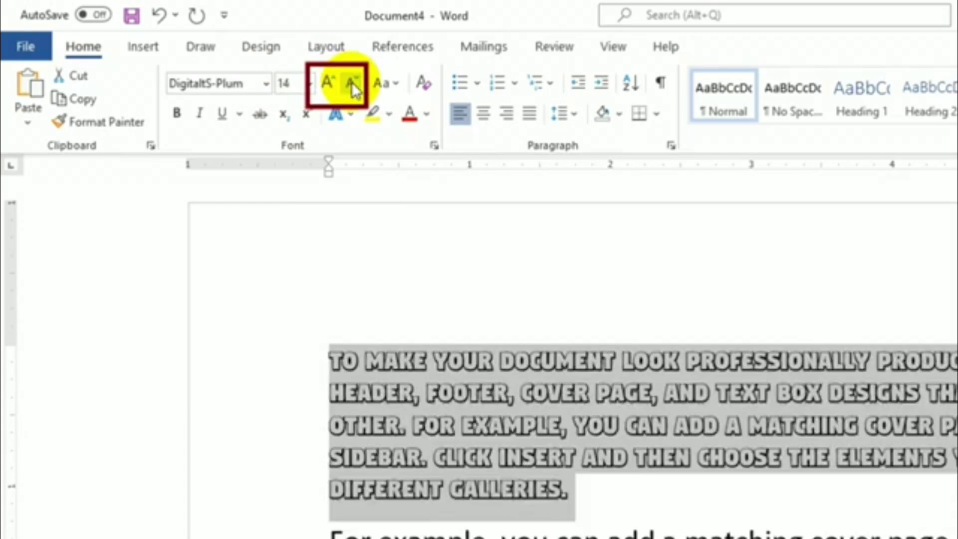
{"action": "left_click", "coordinate": [327, 83]}
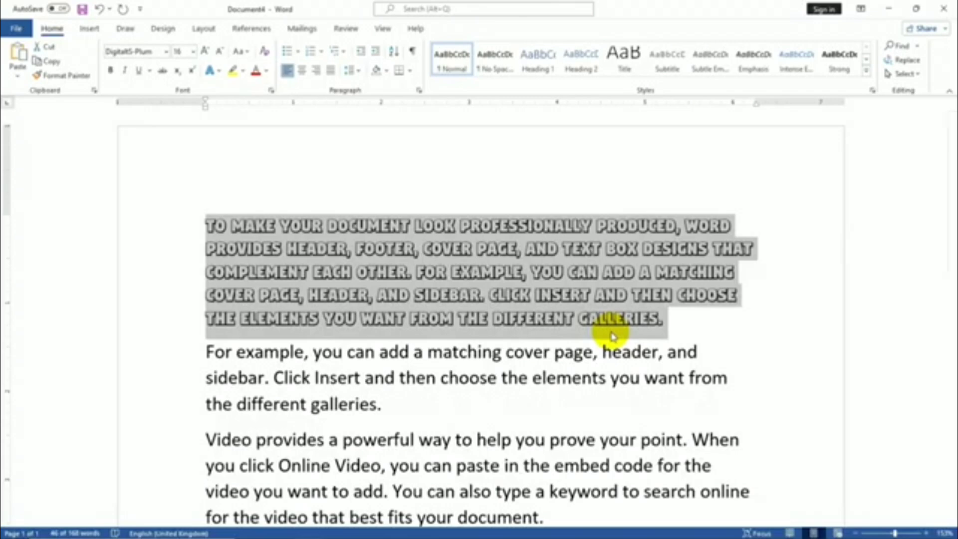
{"action": "left_click", "coordinate": [699, 316]}
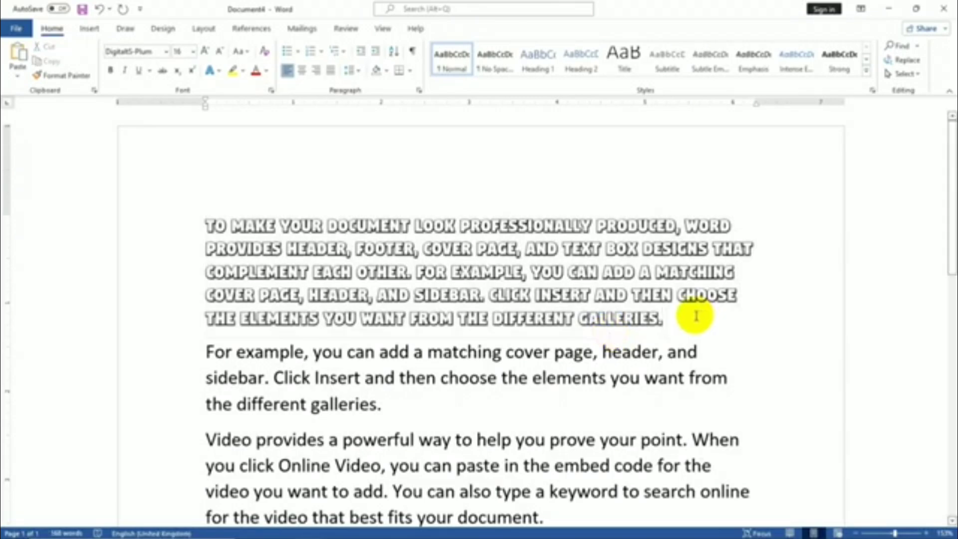
Delete the entire first paragraph, starting with "To make your document"
{"action": "left_click", "coordinate": [214, 226]}
{"action": "key", "text": "shift+Down"}
{"action": "key", "text": "shift+Down"}
{"action": "key", "text": "shift+Down"}
{"action": "key", "text": "shift+Down"}
{"action": "key", "text": "shift+Down"}
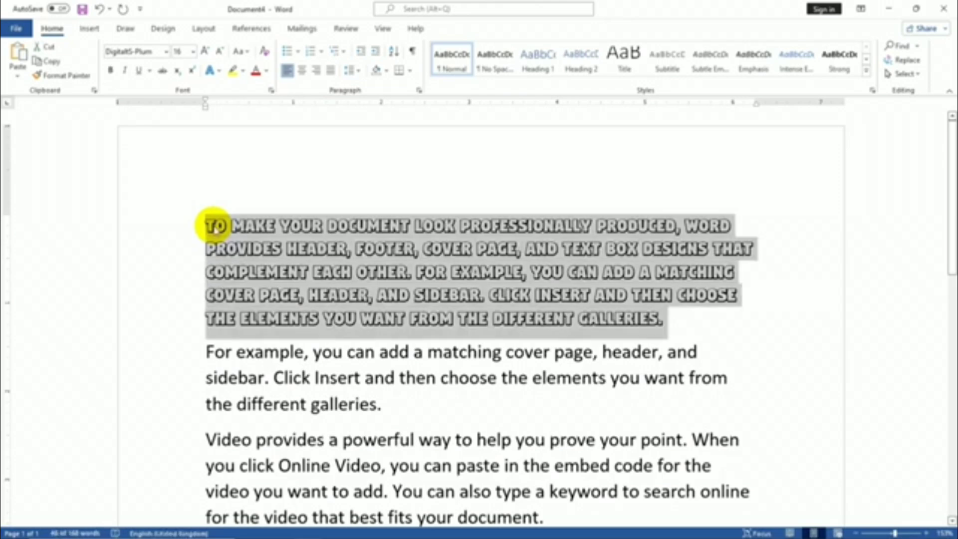
{"action": "key", "text": "Delete"}
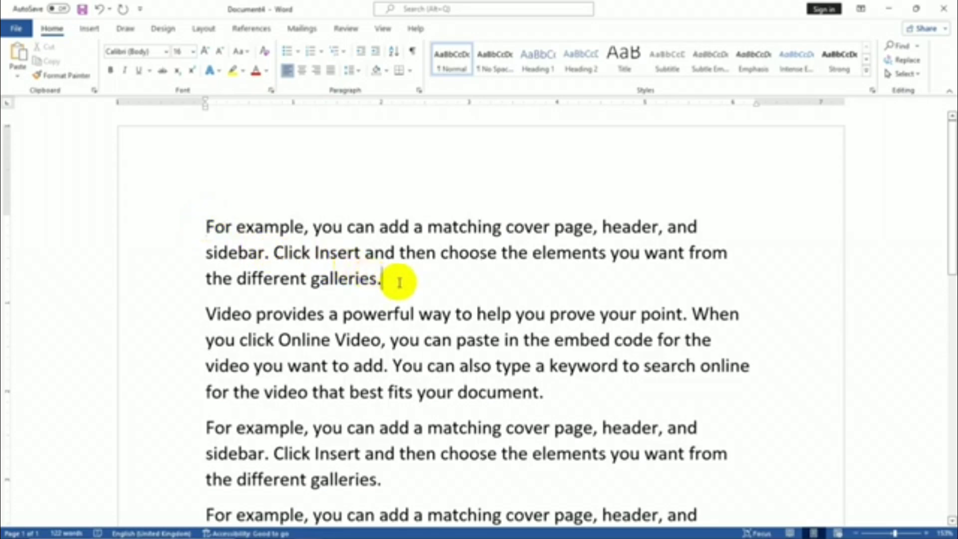
Change the case of all the text in the document to lowercase
{"action": "key", "text": "ctrl+a"}
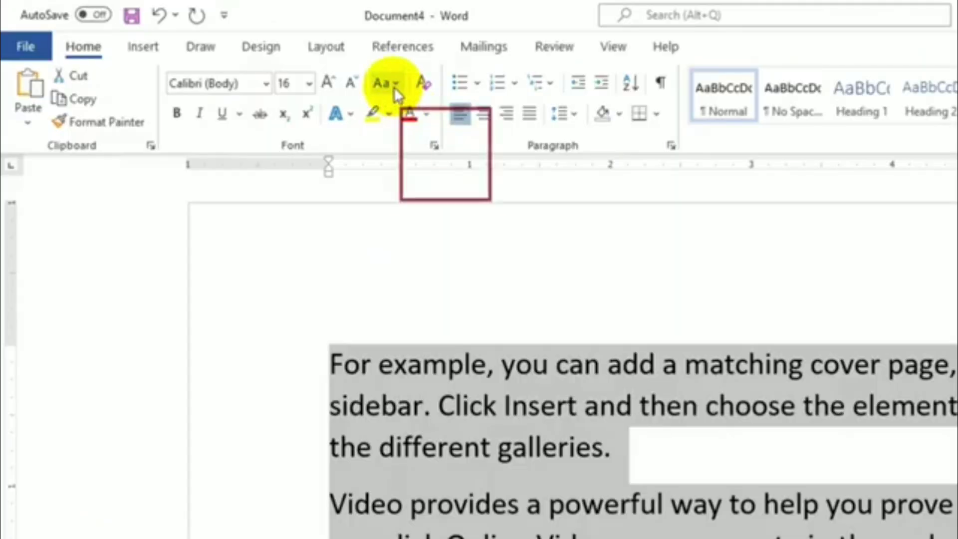
{"action": "left_click", "coordinate": [247, 52]}
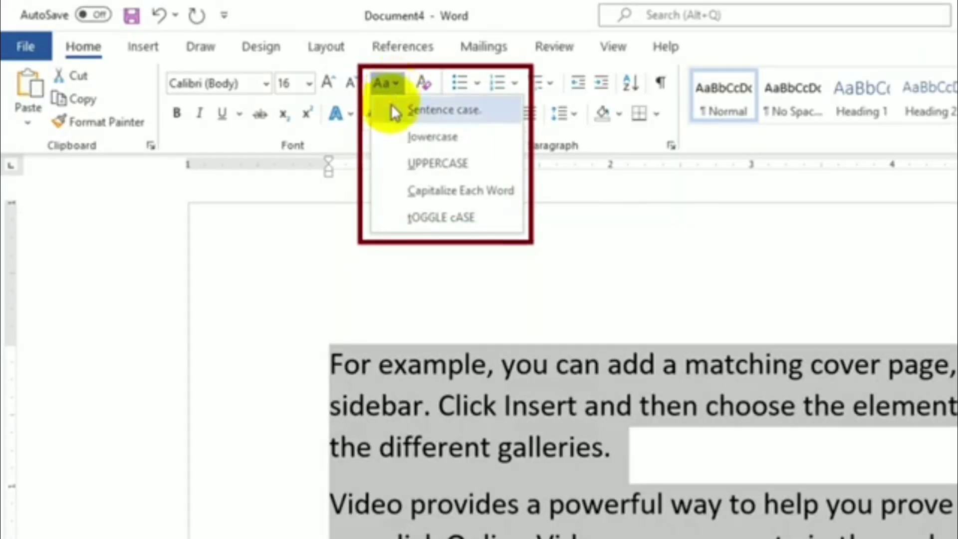
{"action": "left_click", "coordinate": [487, 138]}
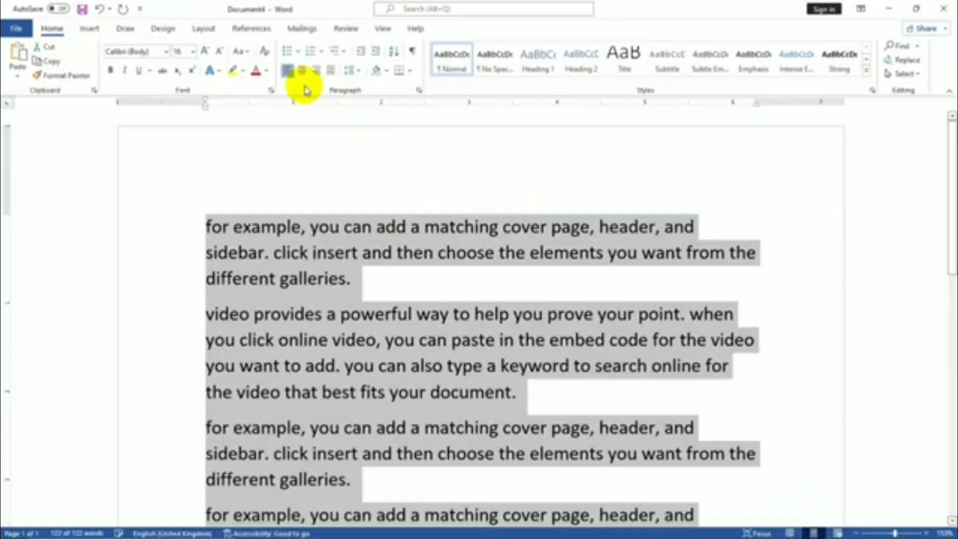
{"action": "left_click", "coordinate": [370, 278]}
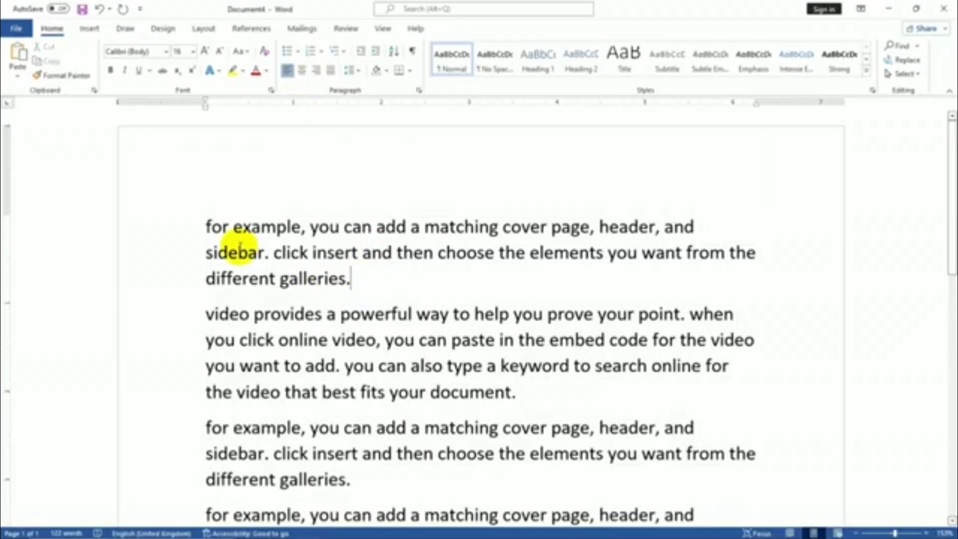
Change the case of all the text in the document to Sentence case
{"action": "scroll", "coordinate": [240, 247], "scroll_direction": "down", "scroll_amount": 3}
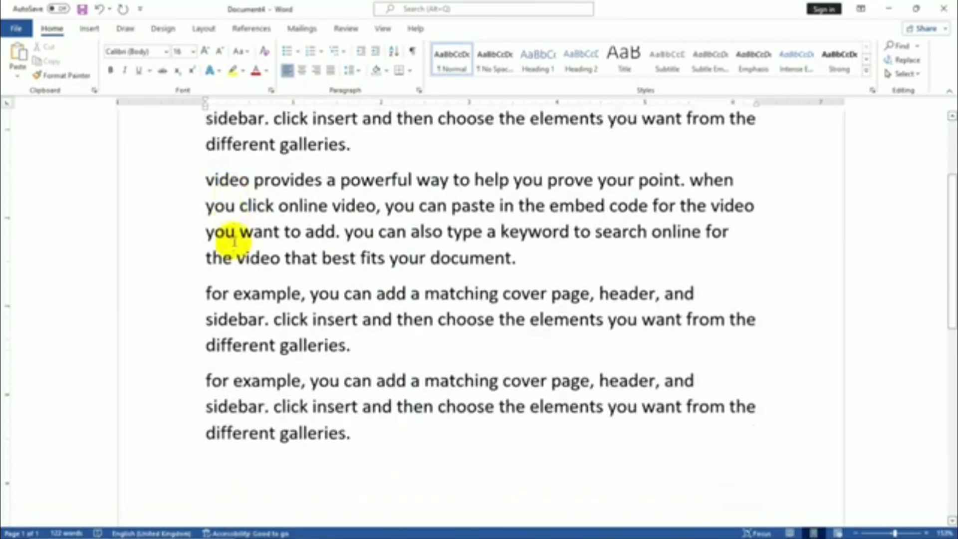
{"action": "scroll", "coordinate": [234, 242], "scroll_direction": "up", "scroll_amount": 3}
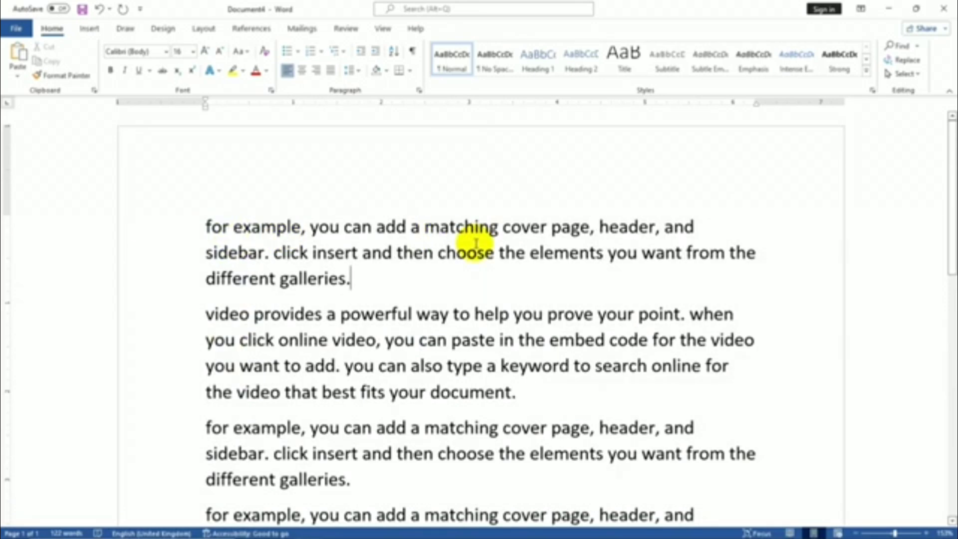
{"action": "key", "text": "ctrl+a"}
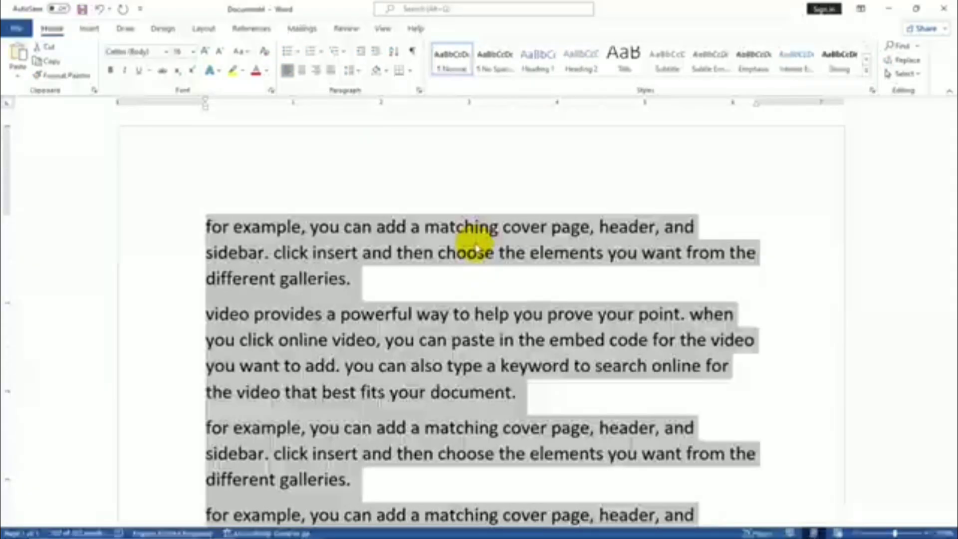
{"action": "left_click", "coordinate": [239, 52]}
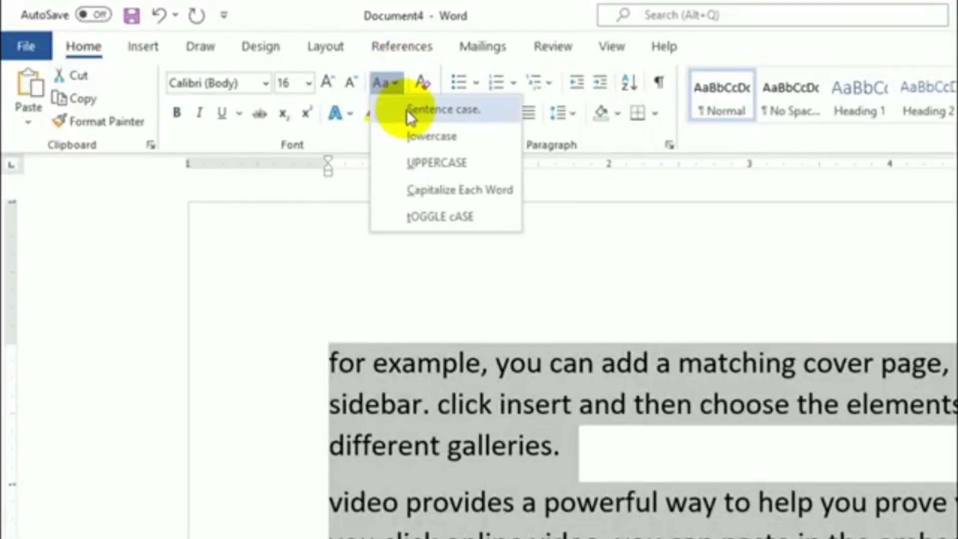
{"action": "left_click", "coordinate": [409, 111]}
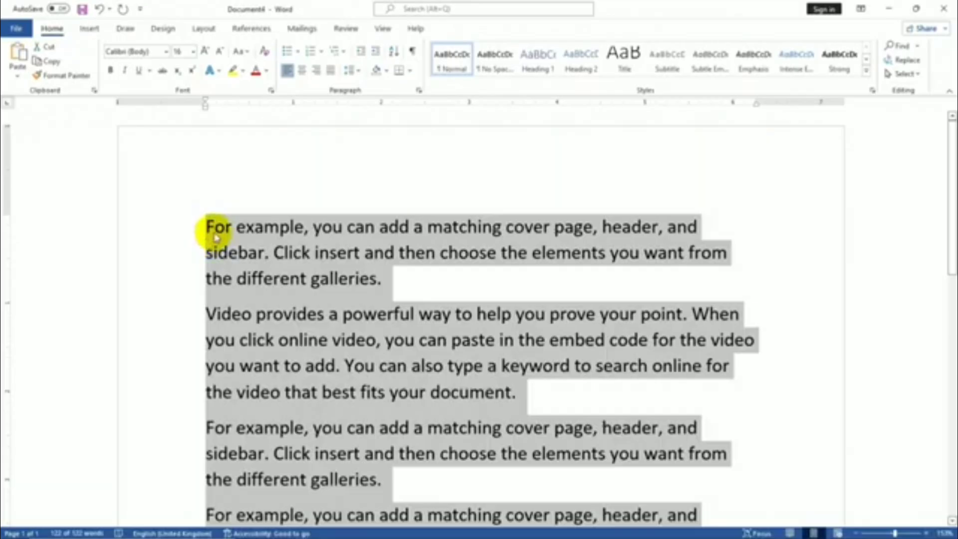
Change the case of all the selected text to UPPERCASE and review the paragraphs
{"action": "left_click", "coordinate": [245, 57]}
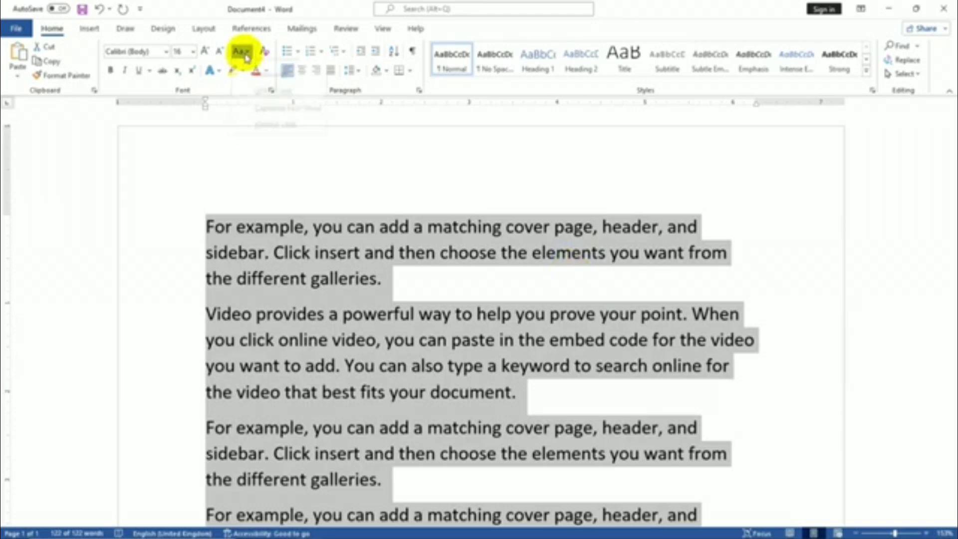
{"action": "left_click", "coordinate": [254, 107]}
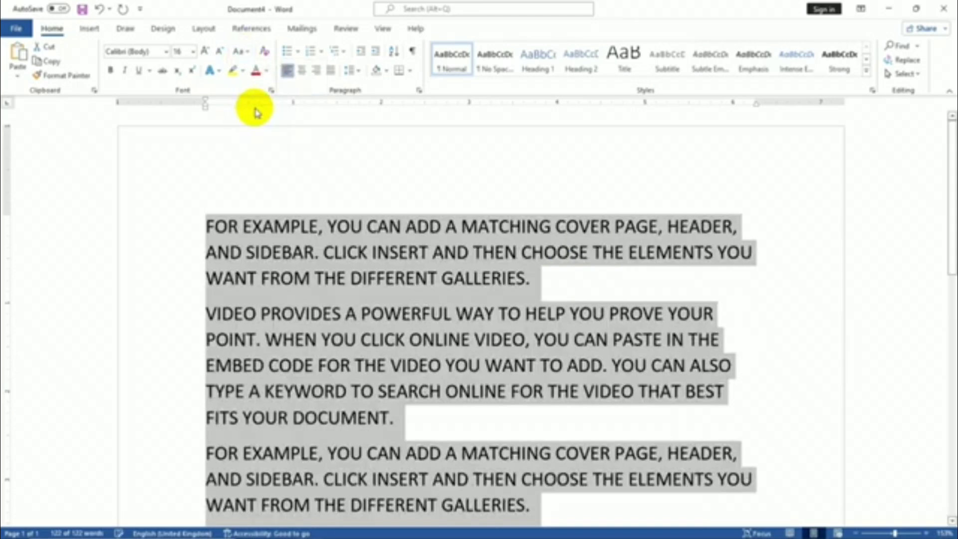
{"action": "scroll", "coordinate": [644, 244], "scroll_direction": "down", "scroll_amount": 4}
{"action": "scroll", "coordinate": [644, 244], "scroll_direction": "up", "scroll_amount": 4}
Set all the selected text to Capitalize Each Word, followed by tOGGLE cASE
{"action": "left_click", "coordinate": [245, 53]}
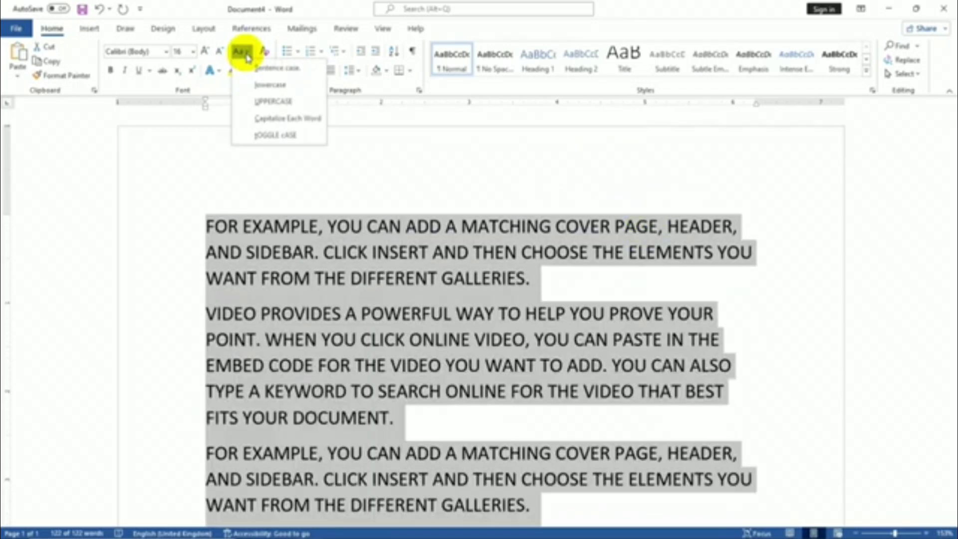
{"action": "left_click", "coordinate": [313, 125]}
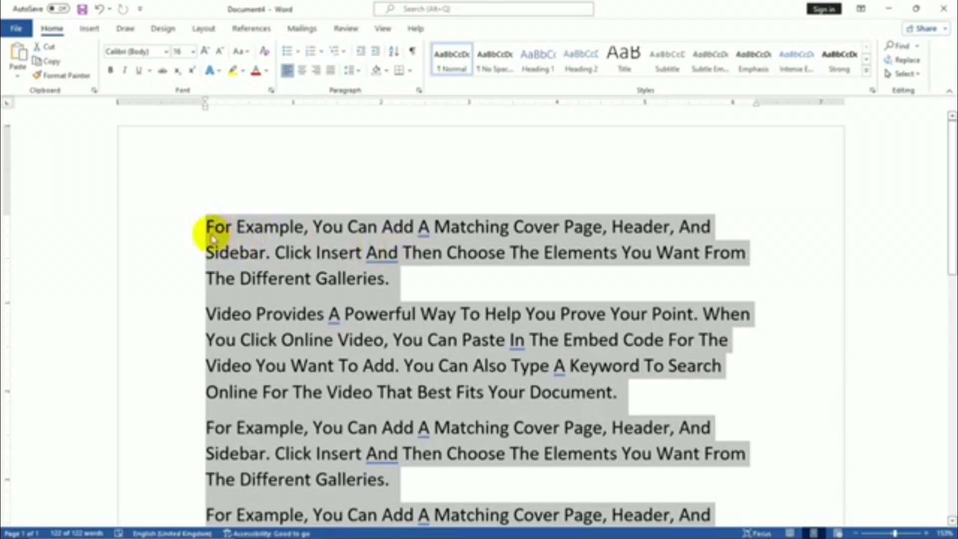
{"action": "left_click", "coordinate": [240, 52]}
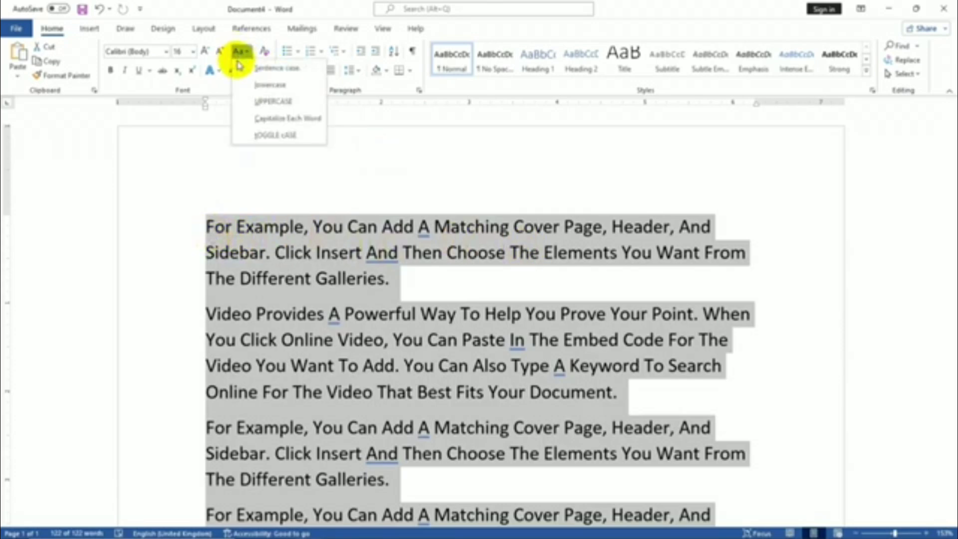
{"action": "left_click", "coordinate": [304, 140]}
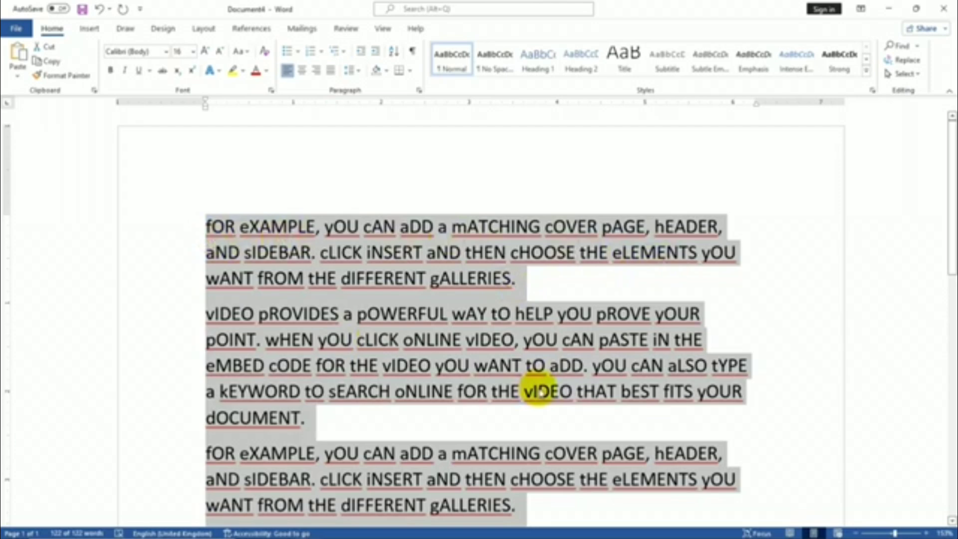
Return all the text to Sentence case and clear the selection
{"action": "left_click", "coordinate": [237, 57]}
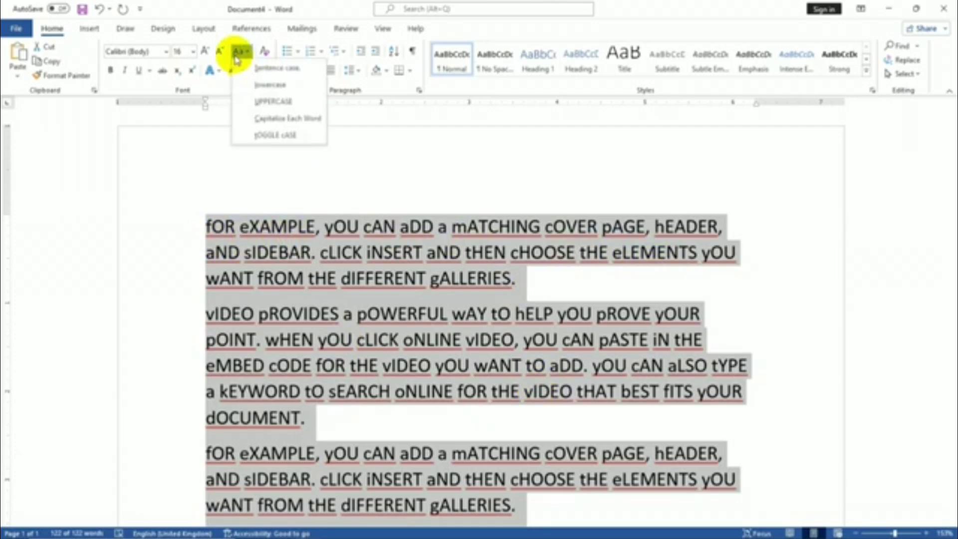
{"action": "left_click", "coordinate": [293, 67]}
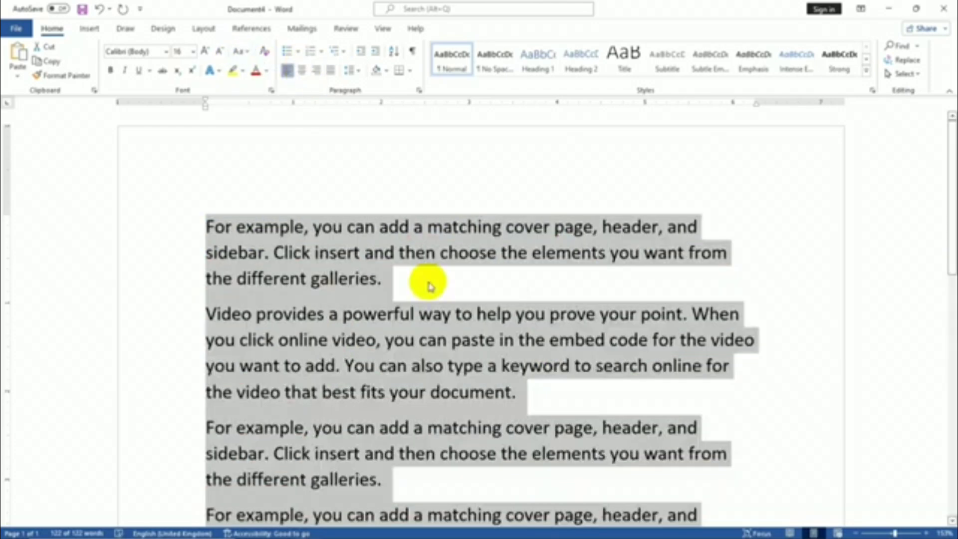
{"action": "left_click", "coordinate": [430, 286]}
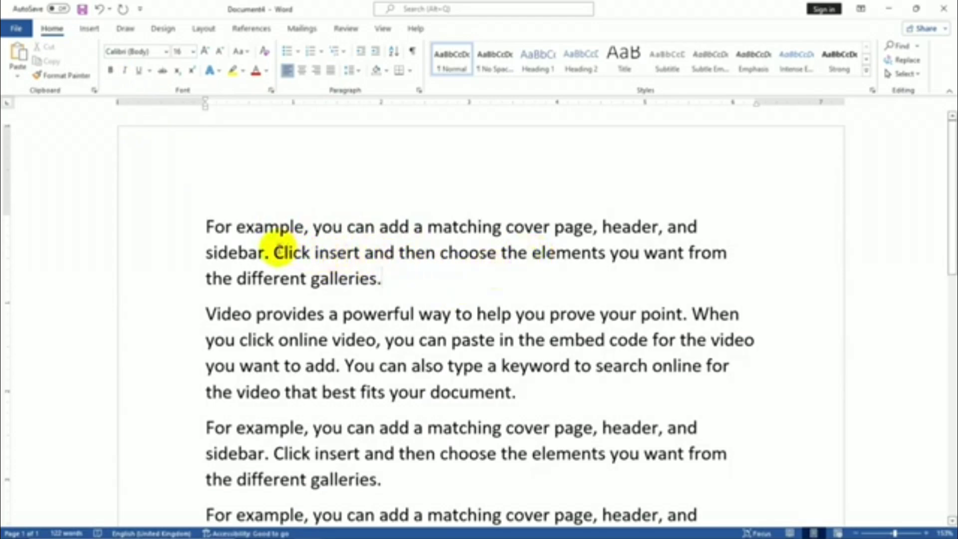
Make the words "Click insert and then choose" in the first paragraph bold
{"action": "left_click", "coordinate": [274, 251]}
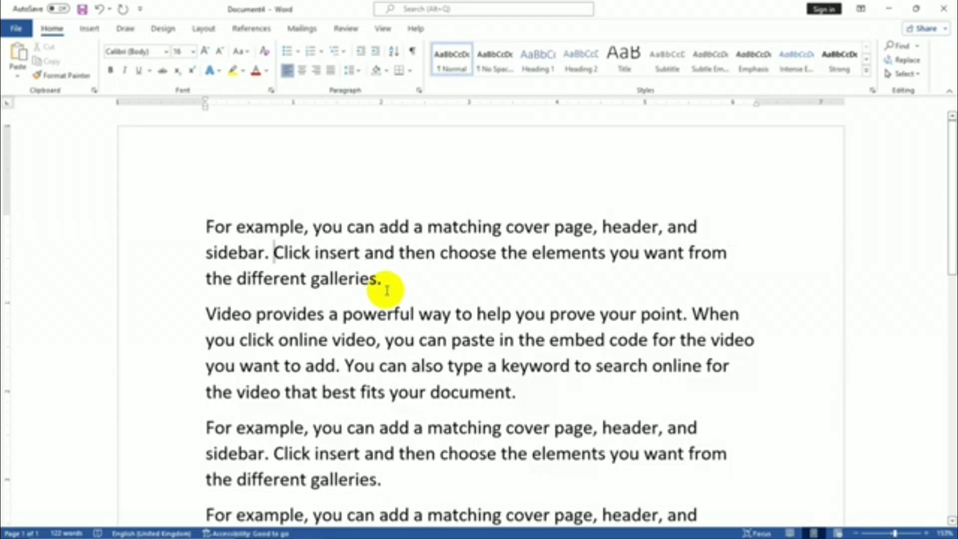
{"action": "key", "text": "shift+Right"}
{"action": "key", "text": "shift+Right"}
{"action": "key", "text": "shift+Right"}
{"action": "key", "text": "shift+Right"}
{"action": "key", "text": "shift+Right"}
{"action": "key", "text": "shift+Right"}
{"action": "key", "text": "shift+Right"}
{"action": "key", "text": "shift+Right"}
{"action": "key", "text": "shift+Right"}
{"action": "key", "text": "shift+Right"}
{"action": "key", "text": "shift+Right"}
{"action": "key", "text": "shift+Right"}
{"action": "key", "text": "shift+Right"}
{"action": "key", "text": "shift+Right"}
{"action": "key", "text": "shift+Right"}
{"action": "key", "text": "shift+Right"}
{"action": "key", "text": "shift+Right"}
{"action": "key", "text": "shift+Right"}
{"action": "key", "text": "shift+Right"}
{"action": "key", "text": "shift+Right"}
{"action": "key", "text": "shift+Right"}
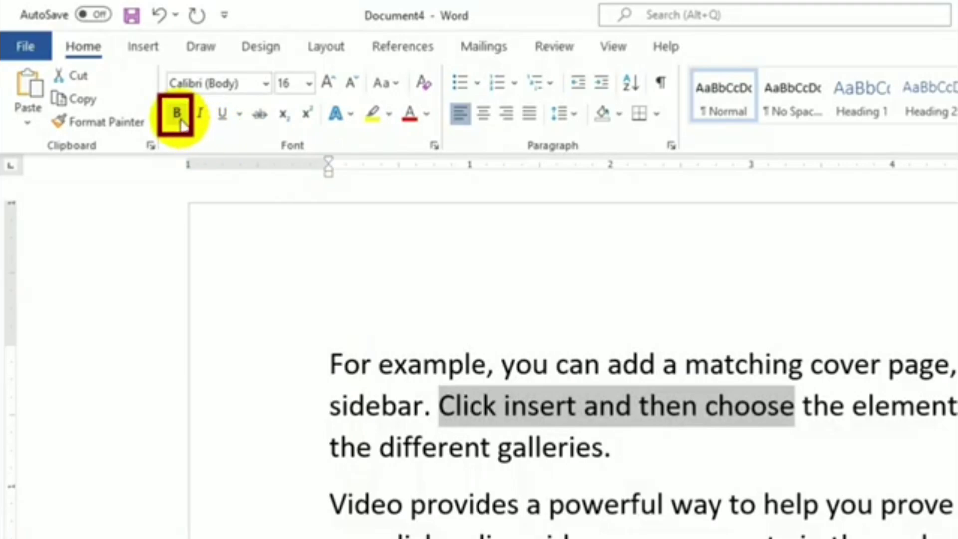
{"action": "left_click", "coordinate": [110, 69]}
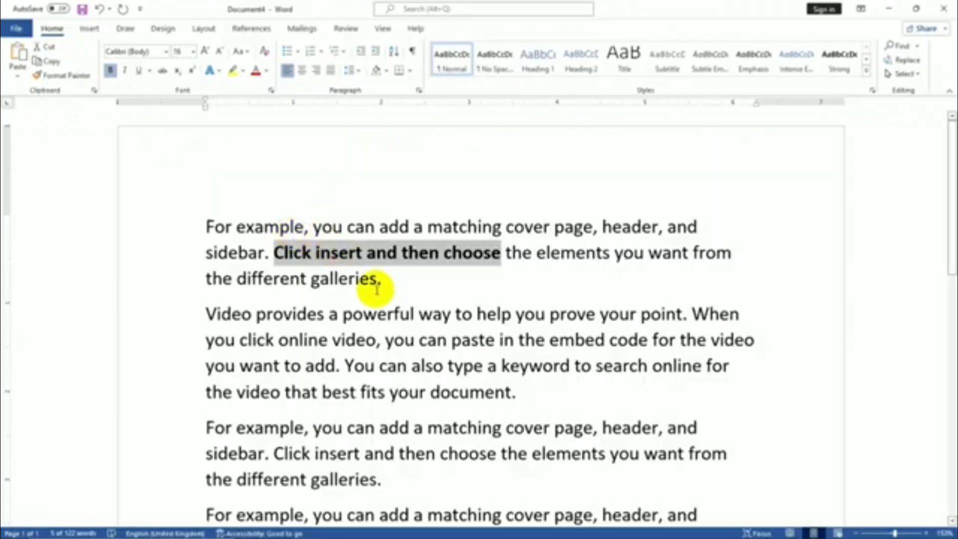
{"action": "left_click", "coordinate": [606, 446]}
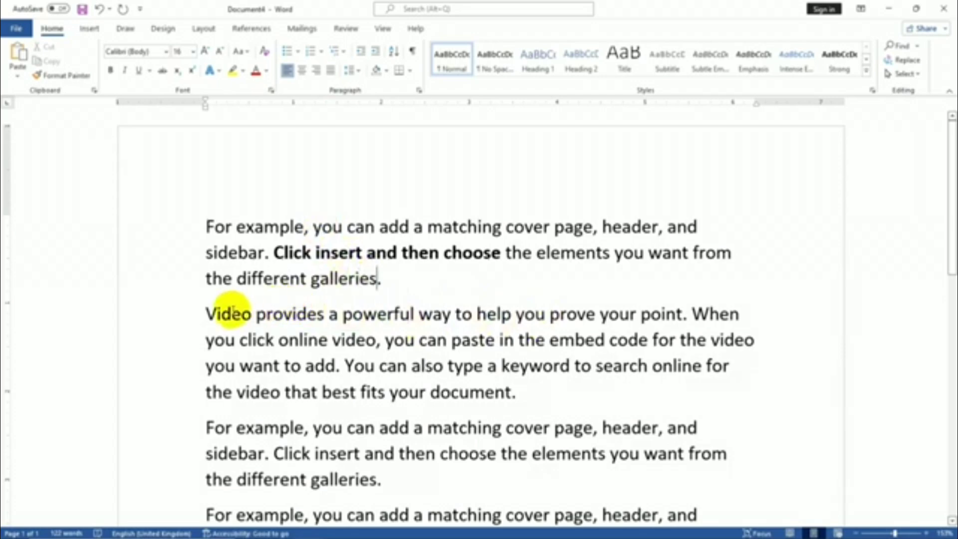
Italicize the second paragraph's opening sentence, "Video provides a powerful way to help you prove your point."
{"action": "left_click", "coordinate": [204, 314]}
{"action": "key", "text": "shift+Right"}
{"action": "key", "text": "shift+Right"}
{"action": "key", "text": "shift+Right"}
{"action": "key", "text": "shift+Right"}
{"action": "key", "text": "shift+Right"}
{"action": "key", "text": "shift+Right"}
{"action": "key", "text": "shift+Right"}
{"action": "key", "text": "shift+Right"}
{"action": "key", "text": "shift+Right"}
{"action": "key", "text": "shift+Right"}
{"action": "key", "text": "shift+Right"}
{"action": "key", "text": "shift+Right"}
{"action": "key", "text": "shift+Right"}
{"action": "key", "text": "shift+Right"}
{"action": "key", "text": "shift+Right"}
{"action": "key", "text": "shift+Right"}
{"action": "key", "text": "shift+Right"}
{"action": "key", "text": "shift+Right"}
{"action": "key", "text": "shift+Right"}
{"action": "key", "text": "shift+Right"}
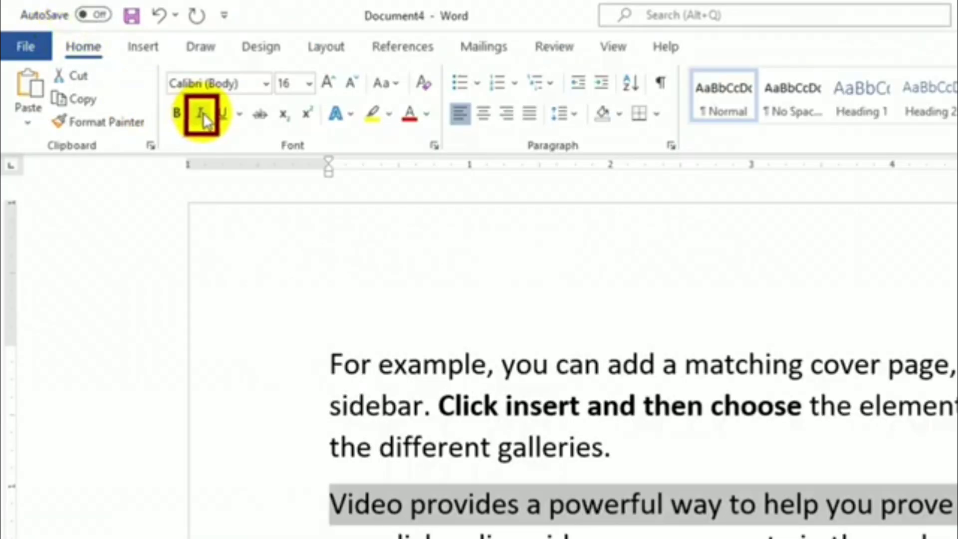
{"action": "left_click", "coordinate": [203, 113]}
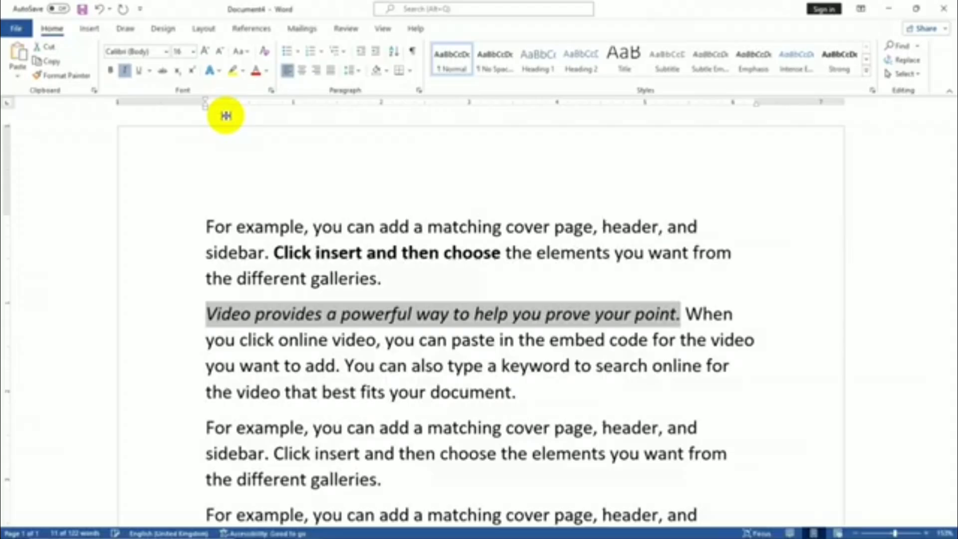
{"action": "left_click", "coordinate": [411, 354]}
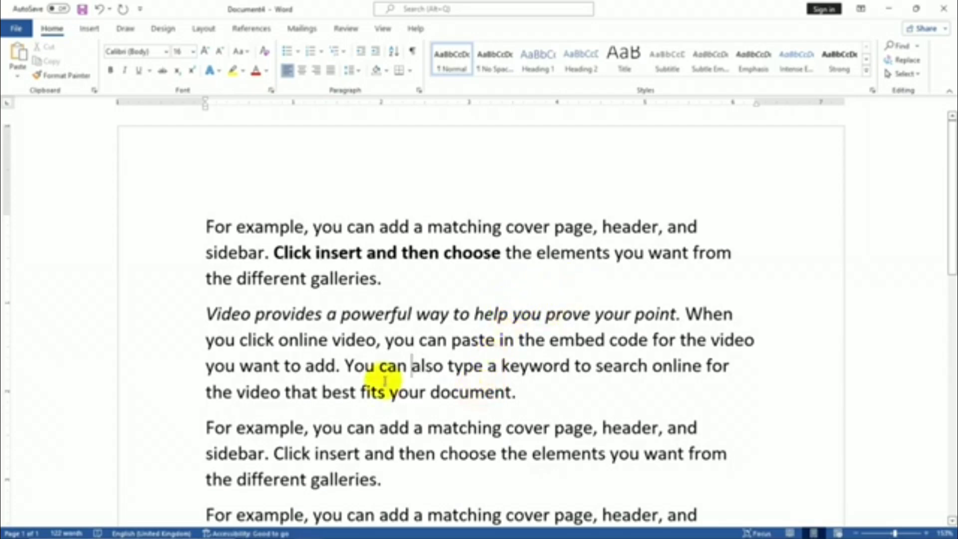
Underline the second paragraph's last sentence, from "You can also type a keyword" through "fits your document."
{"action": "left_click", "coordinate": [344, 365]}
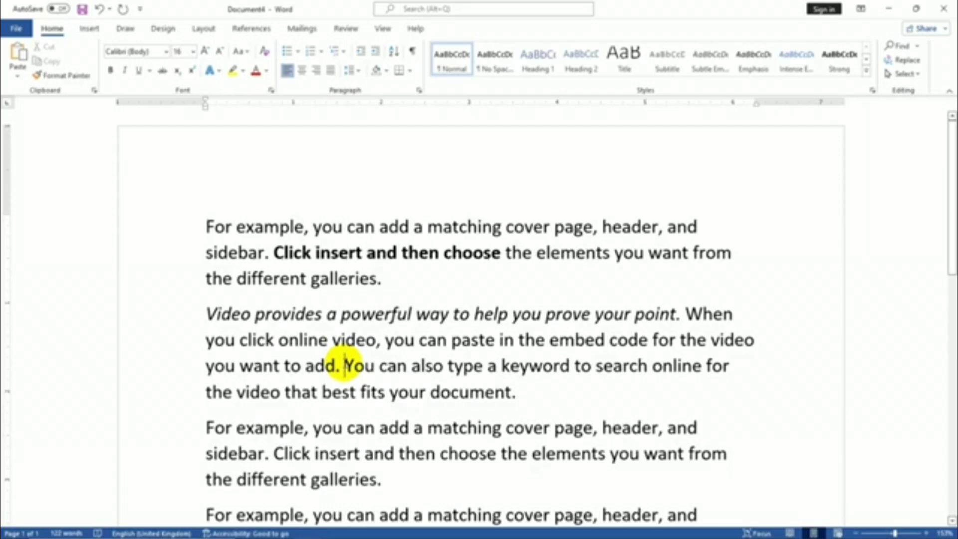
{"action": "key", "text": "shift+Right"}
{"action": "key", "text": "shift+Right"}
{"action": "key", "text": "shift+Right"}
{"action": "key", "text": "shift+Right"}
{"action": "key", "text": "shift+Right"}
{"action": "key", "text": "shift+Right"}
{"action": "key", "text": "shift+Right"}
{"action": "key", "text": "shift+Right"}
{"action": "key", "text": "shift+Right"}
{"action": "key", "text": "shift+Right"}
{"action": "key", "text": "shift+Right"}
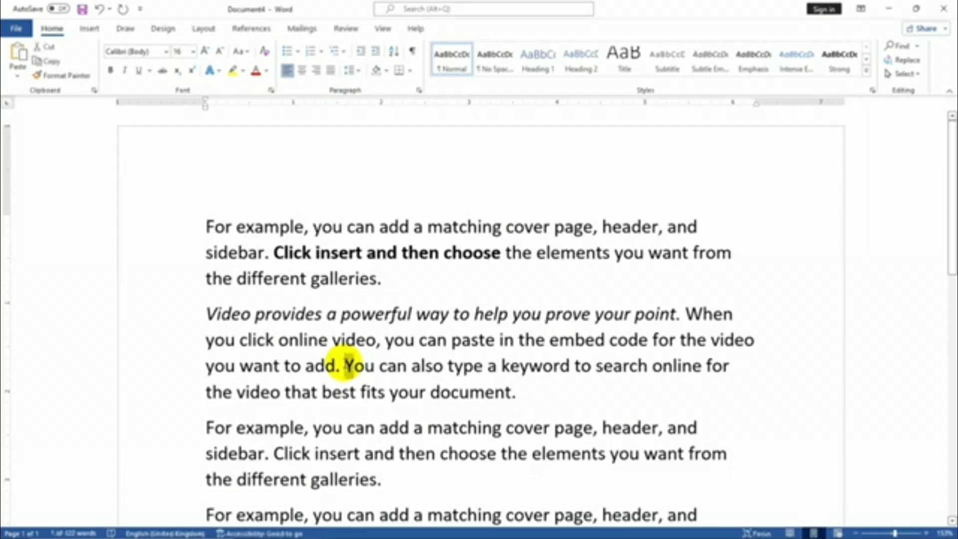
{"action": "key", "text": "shift+Down"}
{"action": "key", "text": "shift+Right"}
{"action": "key", "text": "shift+Right"}
{"action": "key", "text": "shift+Right"}
{"action": "key", "text": "shift+Right"}
{"action": "key", "text": "shift+Right"}
{"action": "key", "text": "shift+Right"}
{"action": "key", "text": "shift+Right"}
{"action": "key", "text": "shift+Right"}
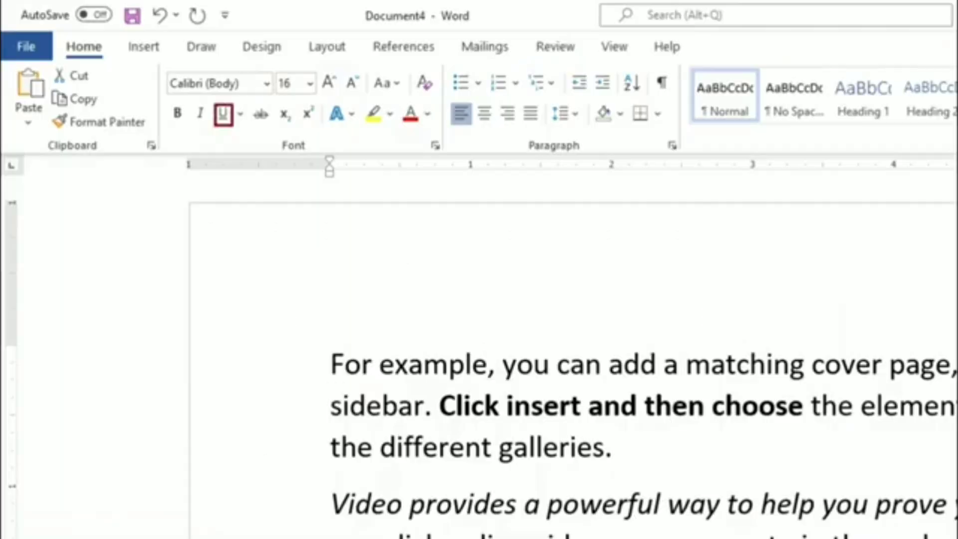
{"action": "left_click", "coordinate": [223, 116]}
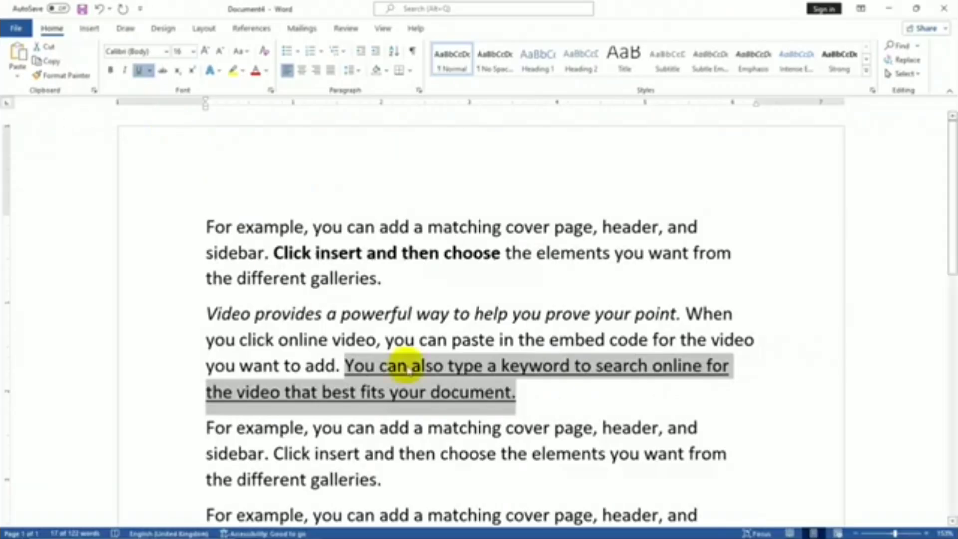
{"action": "left_click", "coordinate": [534, 394]}
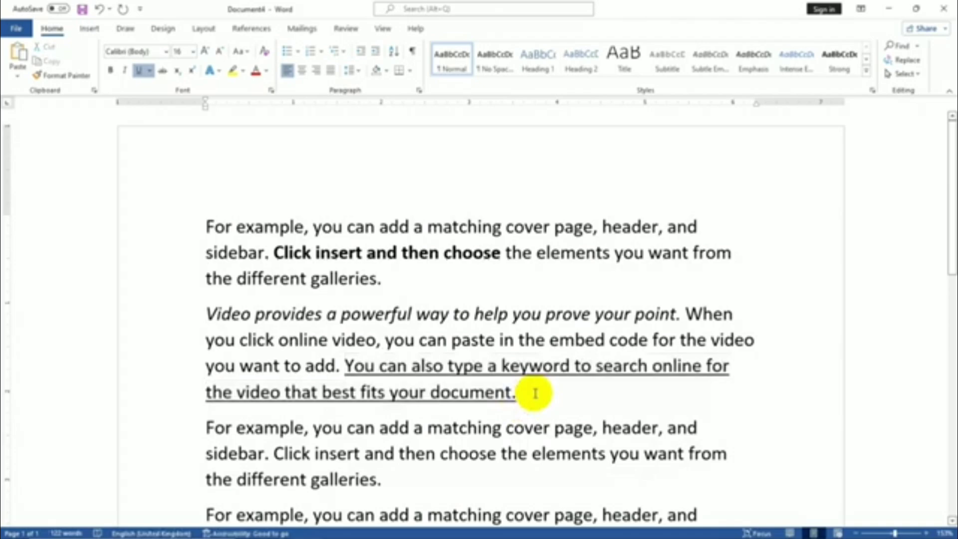
Try the thick and double underline styles with the cursor at the end of the second paragraph, without selecting text
{"action": "left_click", "coordinate": [158, 72]}
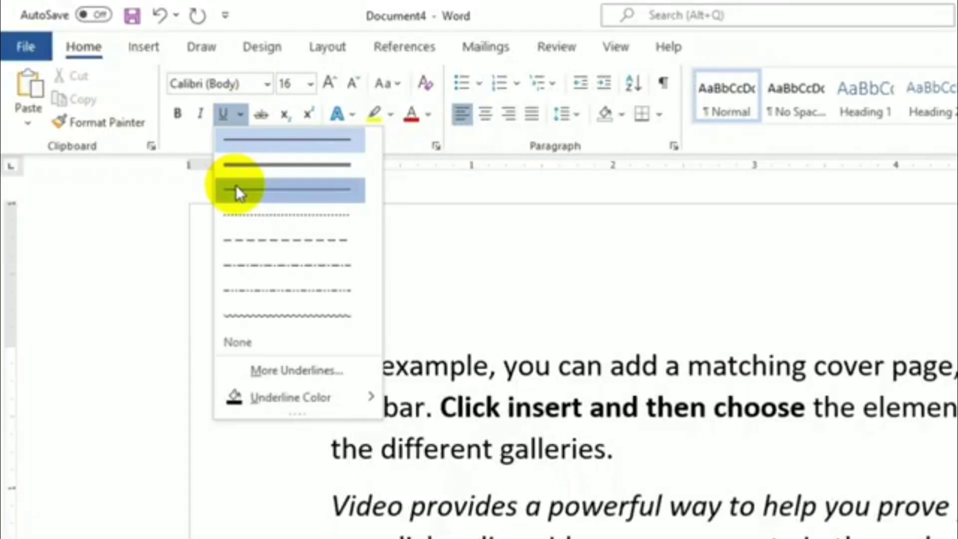
{"action": "left_click", "coordinate": [236, 185]}
{"action": "left_click", "coordinate": [240, 115]}
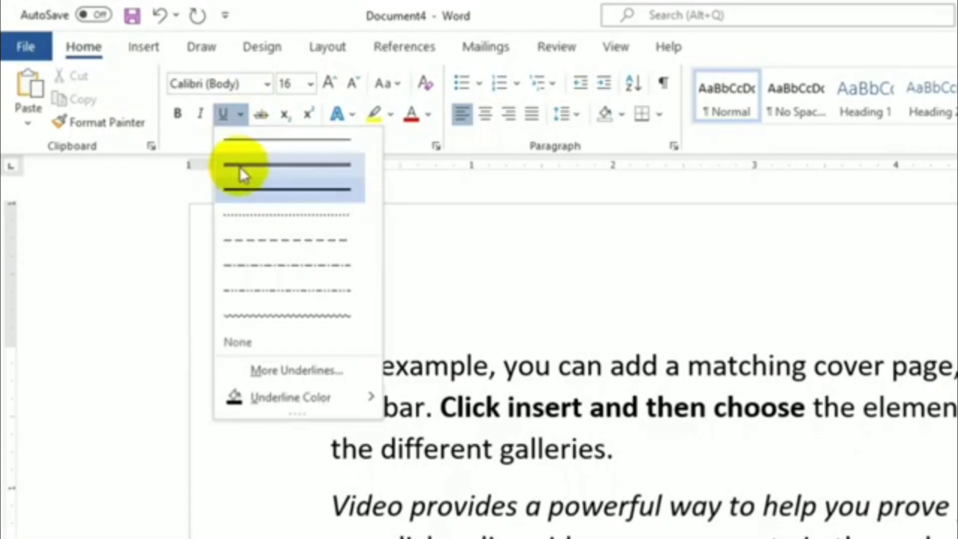
{"action": "left_click", "coordinate": [240, 169]}
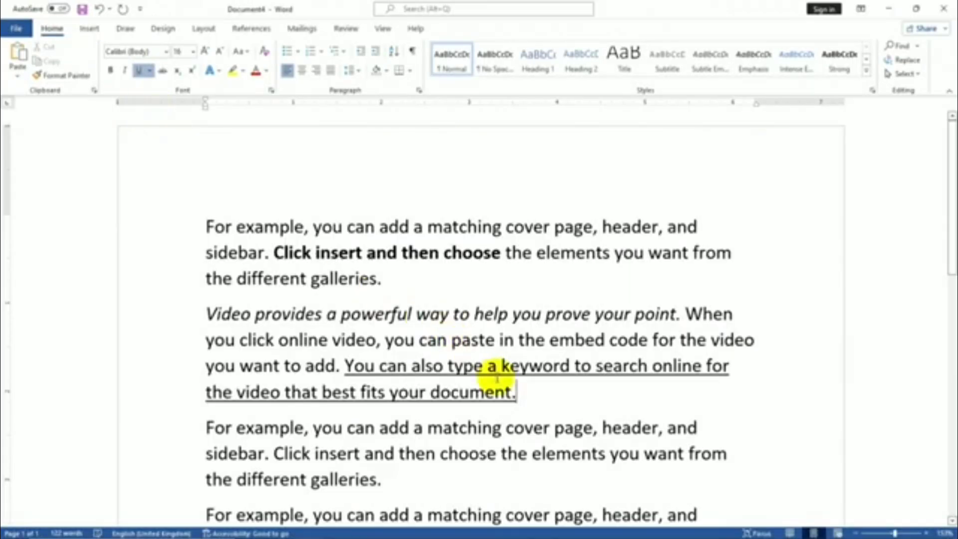
Select the second paragraph's underlined last sentence and apply a double underline, followed by a thick underline
{"action": "left_click", "coordinate": [345, 365]}
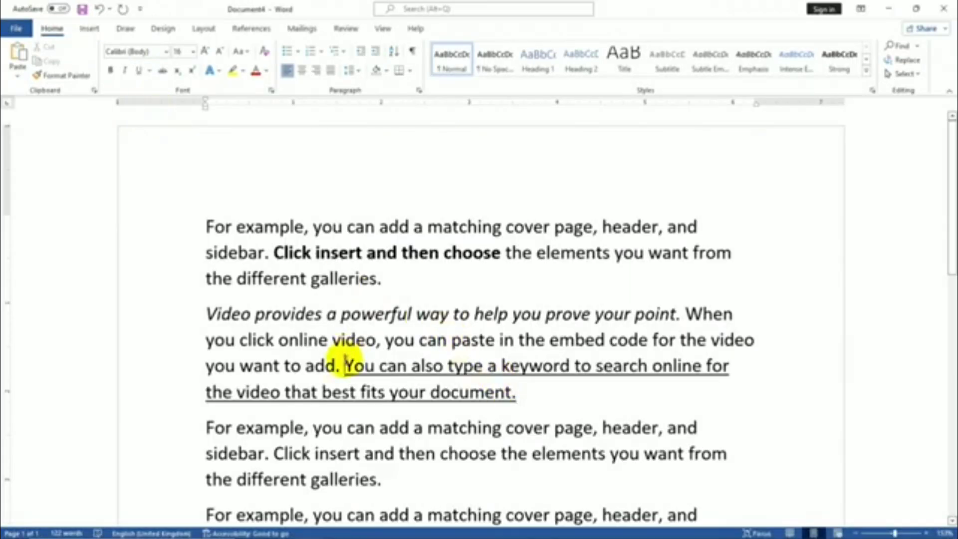
{"action": "key", "text": "shift+Down"}
{"action": "key", "text": "shift+Right"}
{"action": "key", "text": "shift+Right"}
{"action": "key", "text": "shift+Right"}
{"action": "key", "text": "shift+Right"}
{"action": "key", "text": "shift+Right"}
{"action": "key", "text": "shift+Right"}
{"action": "key", "text": "shift+Right"}
{"action": "key", "text": "shift+Right"}
{"action": "key", "text": "shift+Right"}
{"action": "key", "text": "shift+Right"}
{"action": "key", "text": "shift+Right"}
{"action": "key", "text": "shift+Right"}
{"action": "key", "text": "shift+Right"}
{"action": "key", "text": "shift+Right"}
{"action": "key", "text": "shift+Right"}
{"action": "key", "text": "shift+Right"}
{"action": "key", "text": "shift+Right"}
{"action": "key", "text": "shift+Right"}
{"action": "key", "text": "shift+Right"}
{"action": "key", "text": "shift+Right"}
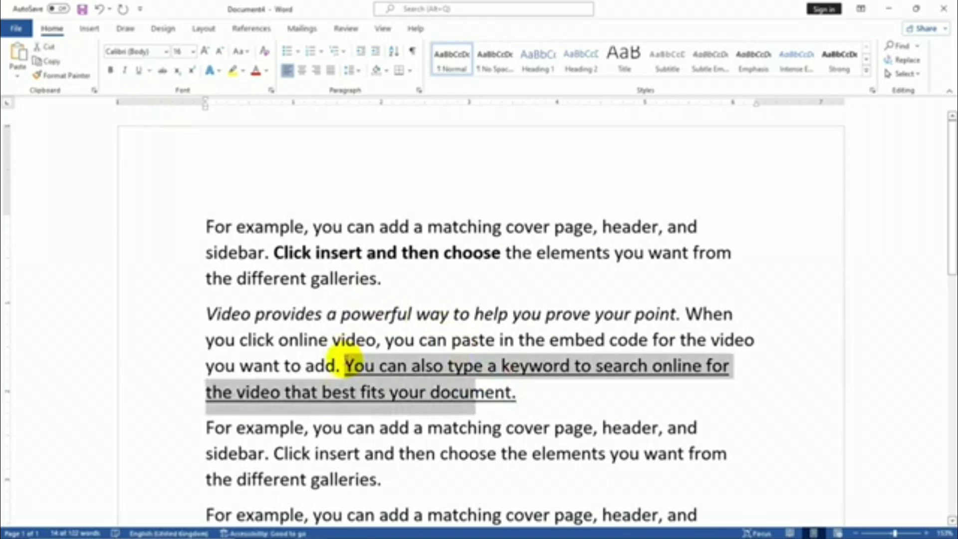
{"action": "left_click", "coordinate": [148, 73]}
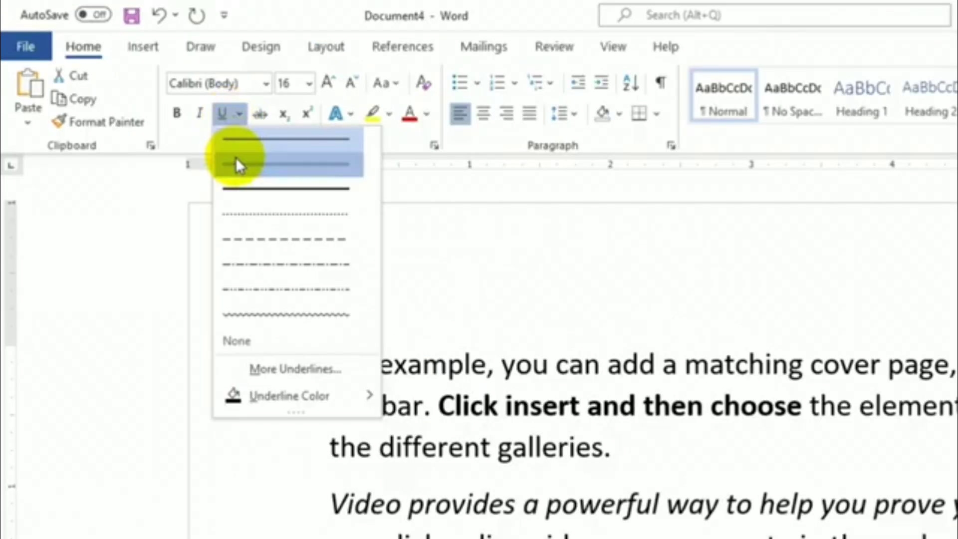
{"action": "left_click", "coordinate": [148, 100]}
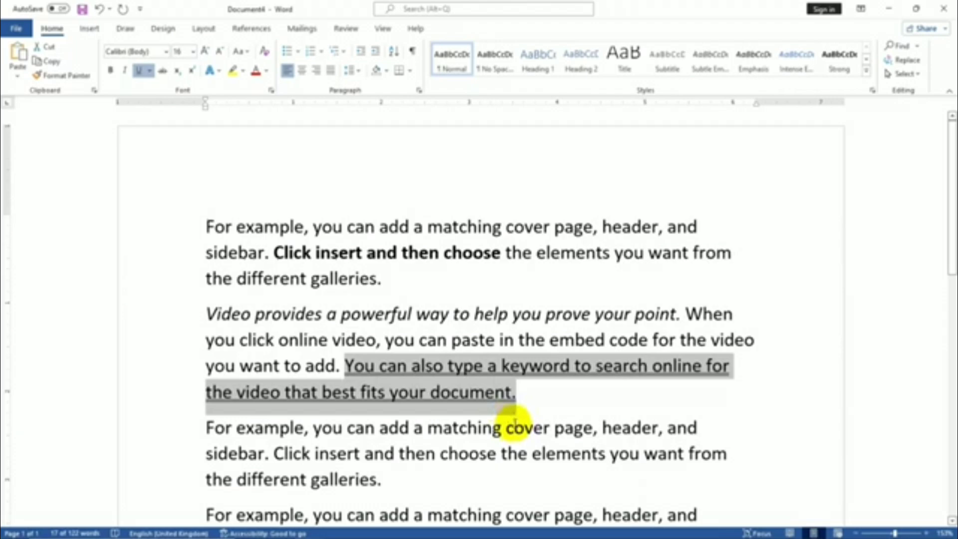
{"action": "left_click", "coordinate": [149, 71]}
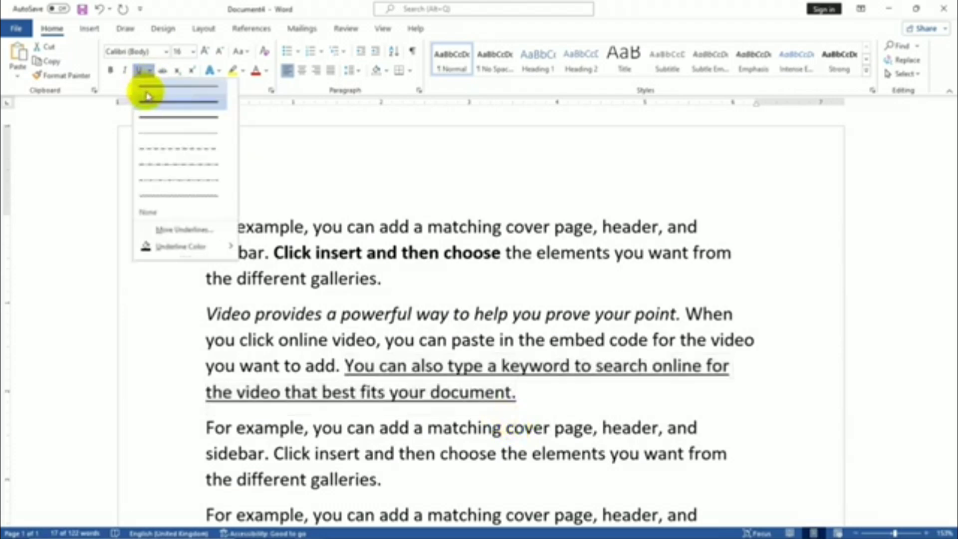
{"action": "left_click", "coordinate": [153, 117]}
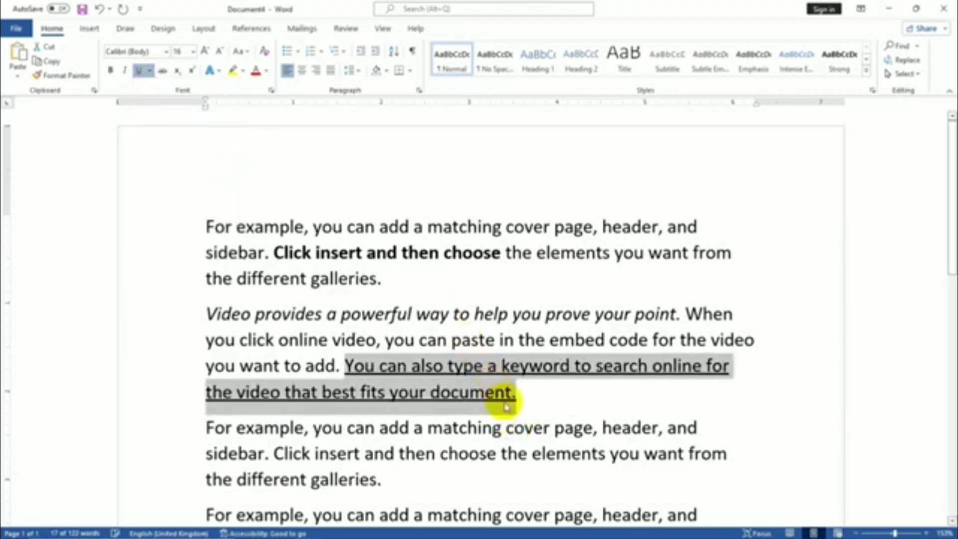
Change the first paragraph's font colour to blue
{"action": "left_click", "coordinate": [529, 398]}
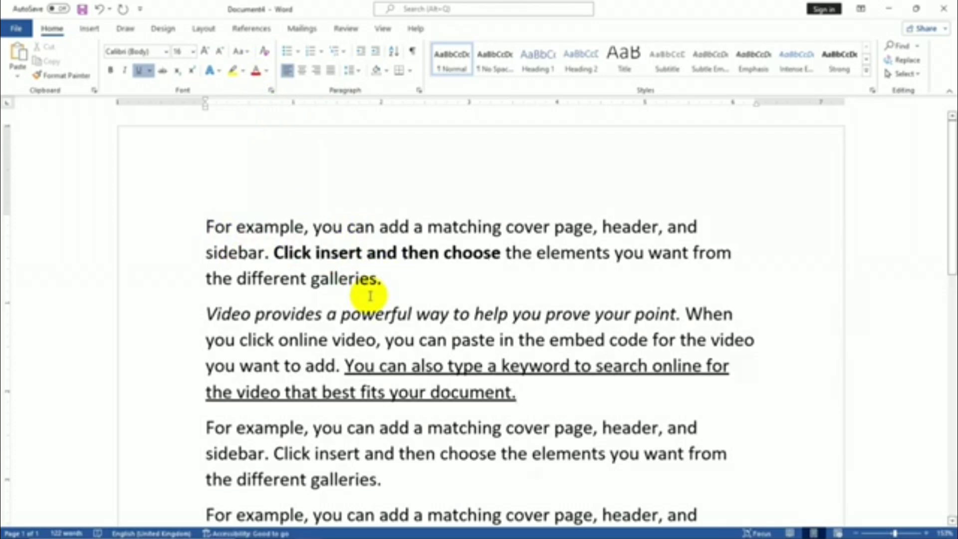
{"action": "left_click", "coordinate": [205, 227]}
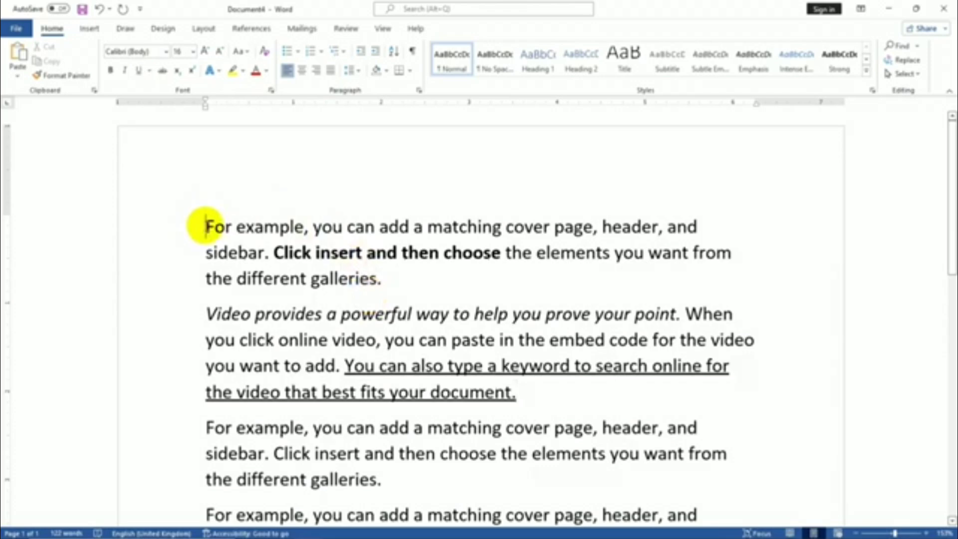
{"action": "key", "text": "shift+Down"}
{"action": "key", "text": "shift+Down"}
{"action": "key", "text": "shift+Down"}
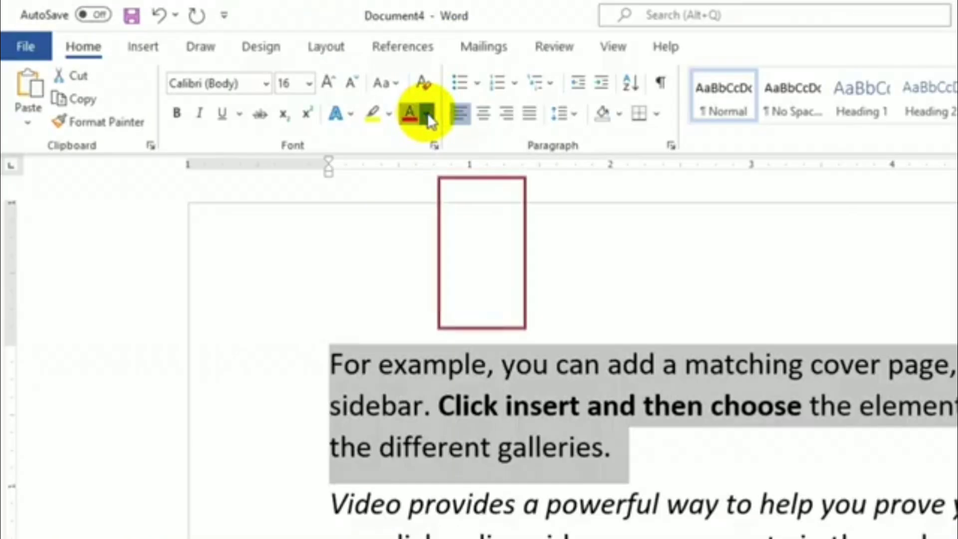
{"action": "left_click", "coordinate": [427, 114]}
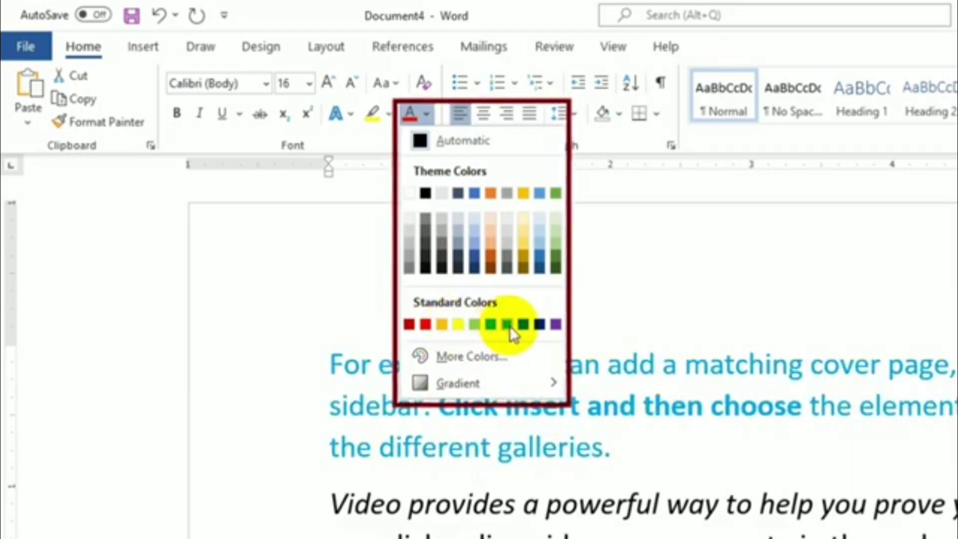
{"action": "left_click", "coordinate": [522, 327]}
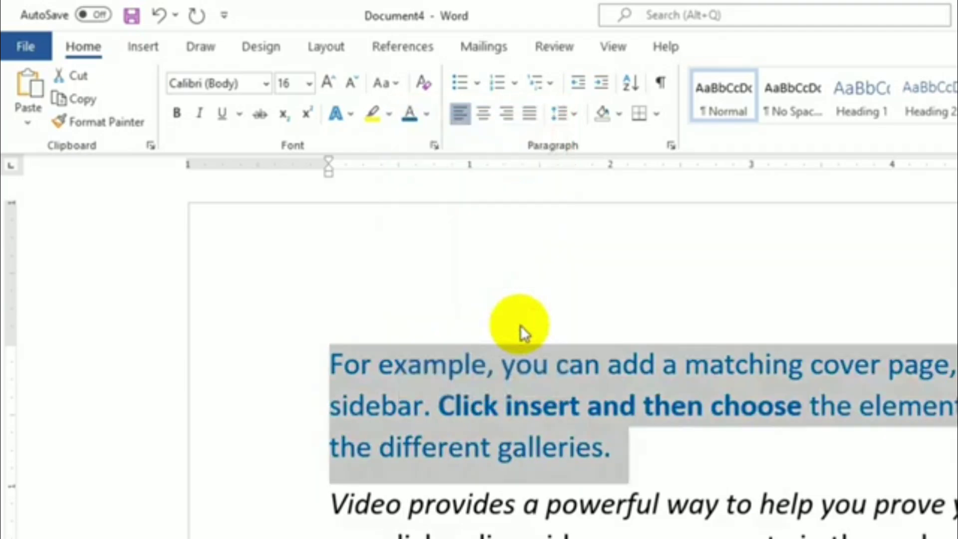
{"action": "left_click", "coordinate": [671, 440]}
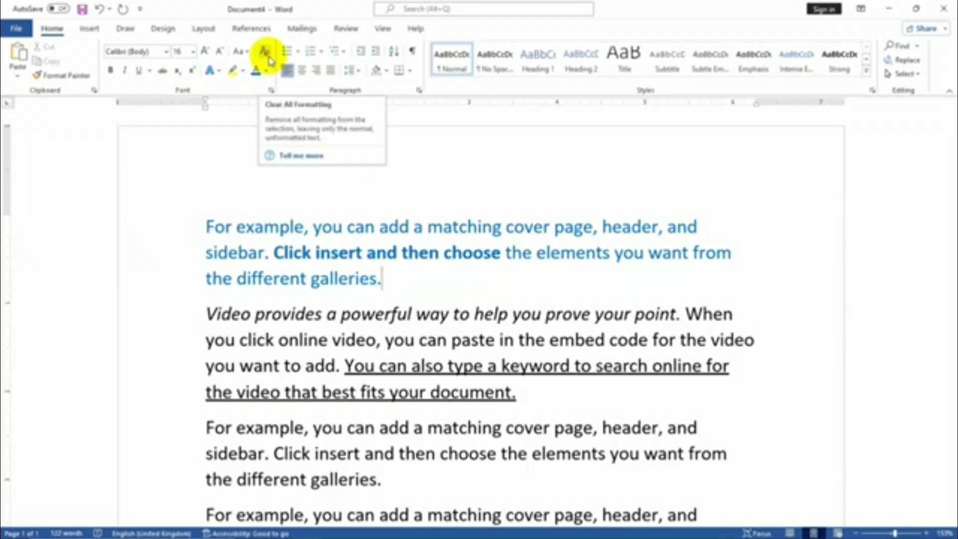
Try clearing all formatting from the first paragraph, and undo both the clearing and the paragraph's blue font colour
{"action": "left_click", "coordinate": [394, 285]}
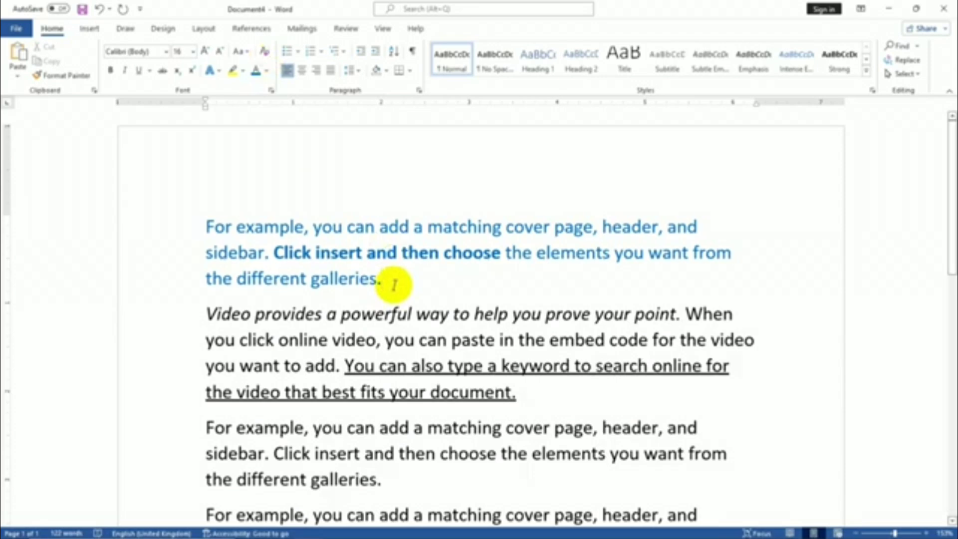
{"action": "key", "text": "shift+Up"}
{"action": "key", "text": "shift+Up"}
{"action": "key", "text": "ctrl+shift+Left"}
{"action": "key", "text": "ctrl+shift+Left"}
{"action": "key", "text": "ctrl+shift+Left"}
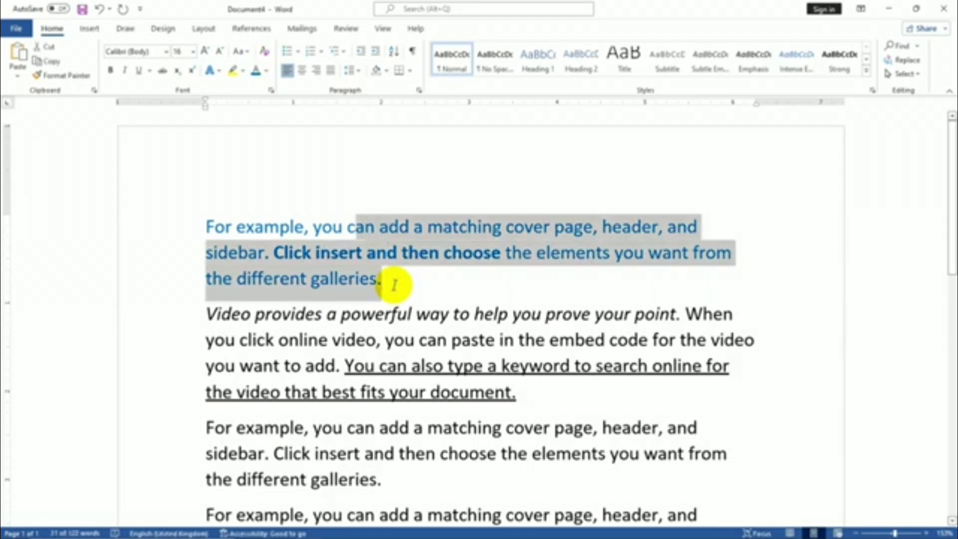
{"action": "key", "text": "ctrl+shift+Left"}
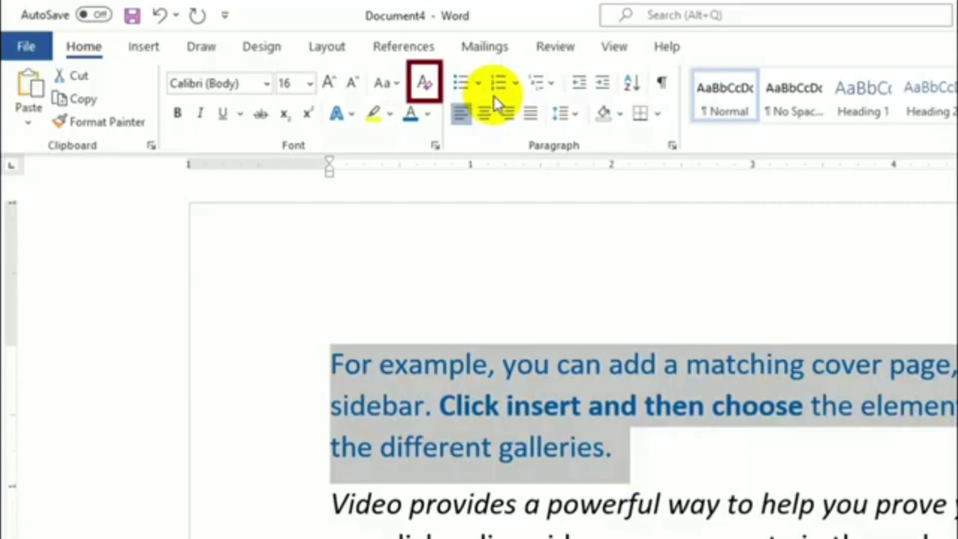
{"action": "left_click", "coordinate": [424, 84]}
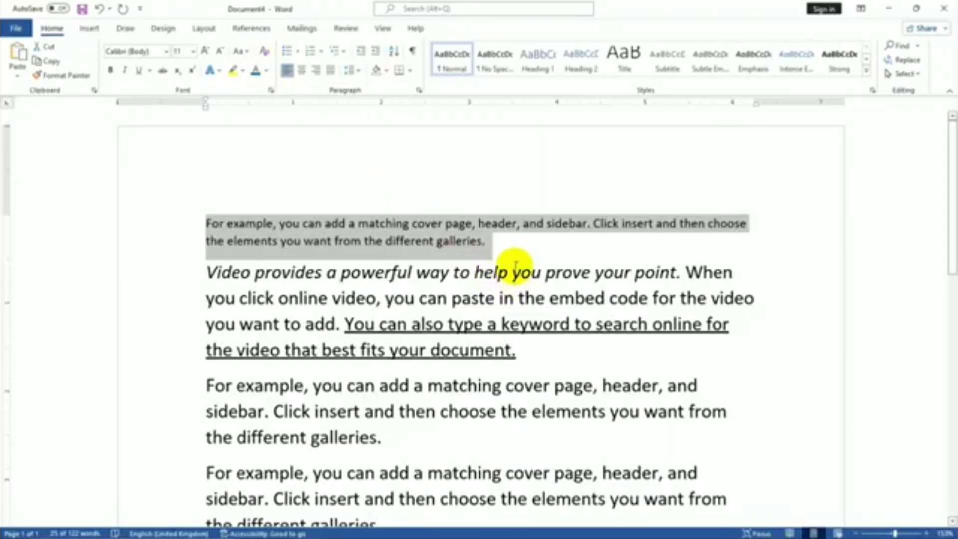
{"action": "left_click", "coordinate": [507, 254]}
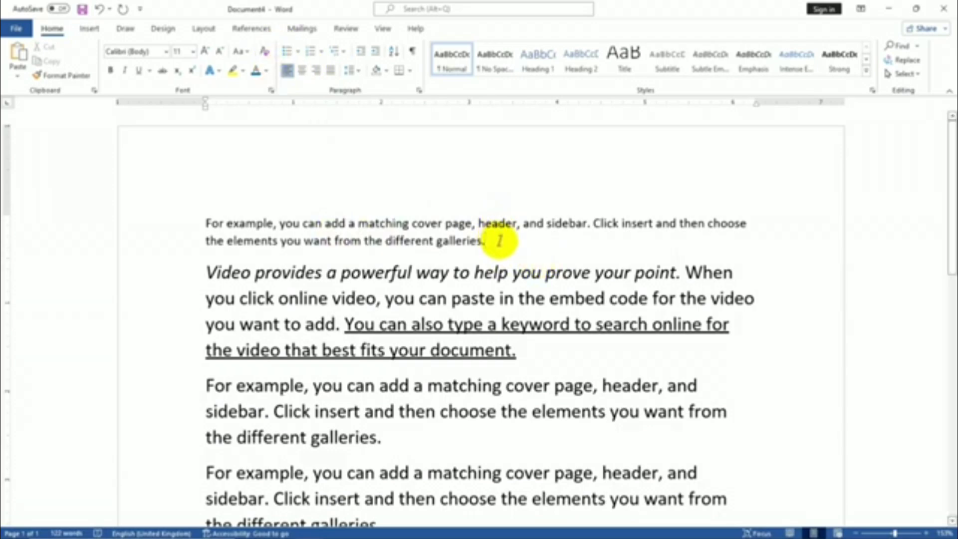
{"action": "key", "text": "ctrl+z"}
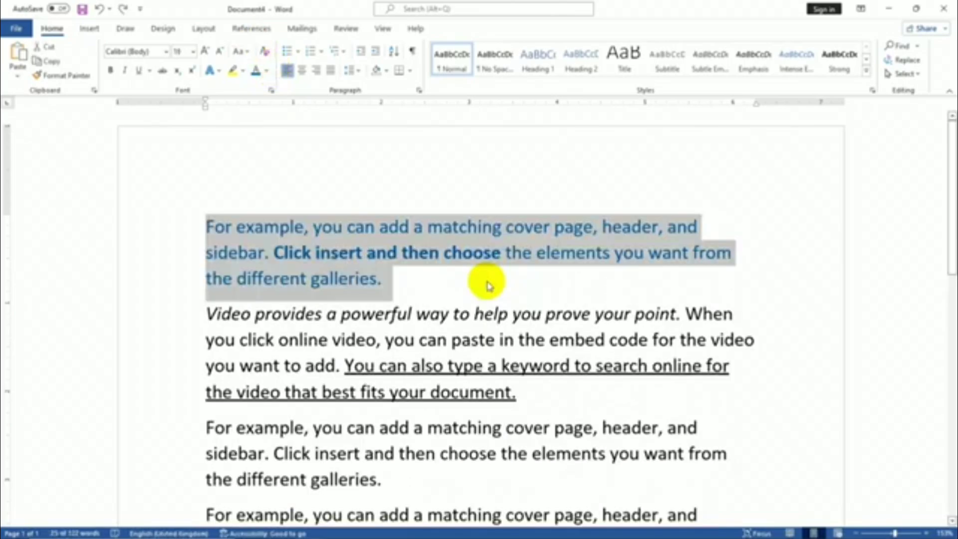
{"action": "left_click", "coordinate": [450, 279]}
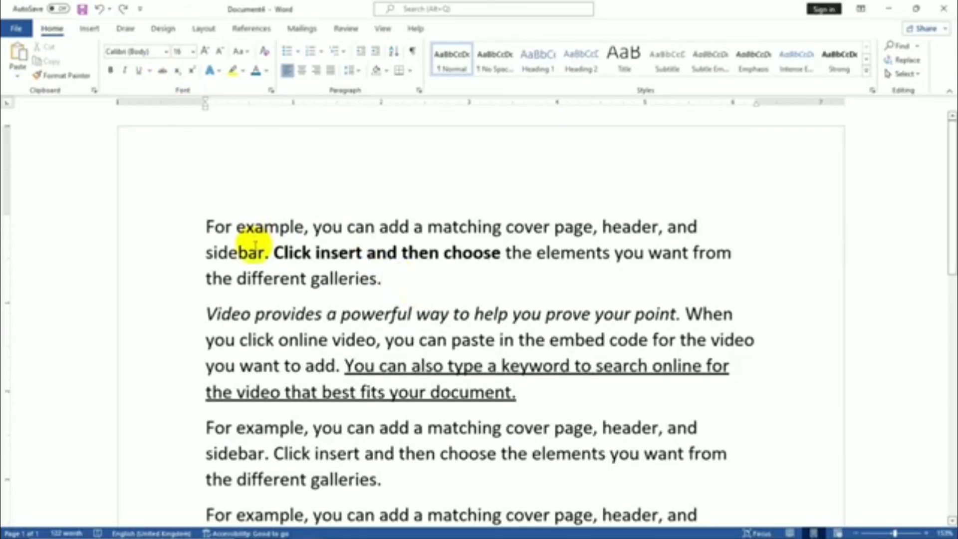
Try strikethrough on the whole third paragraph and undo it
{"action": "scroll", "coordinate": [224, 260], "scroll_direction": "down", "scroll_amount": 2}
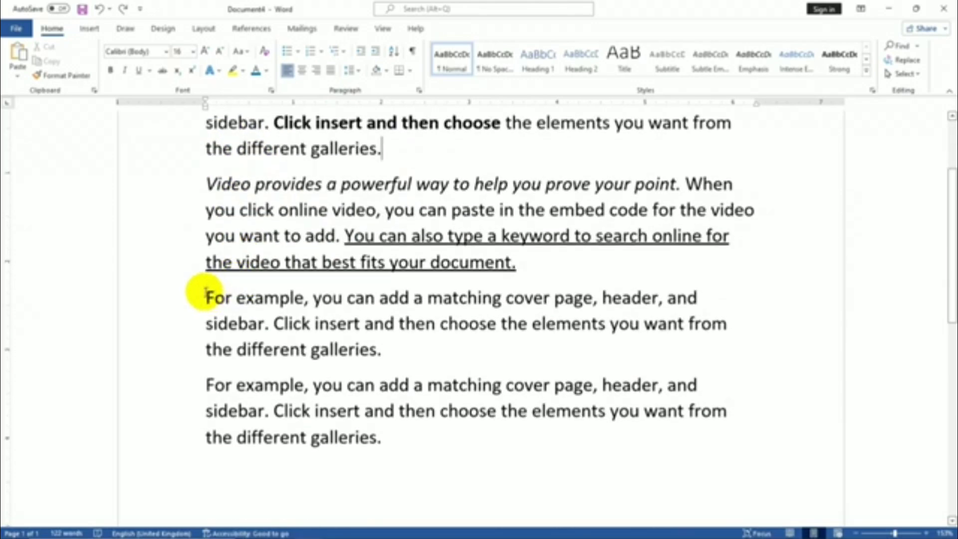
{"action": "left_click", "coordinate": [206, 294]}
{"action": "key", "text": "shift+Down"}
{"action": "key", "text": "shift+Down"}
{"action": "key", "text": "shift+Down"}
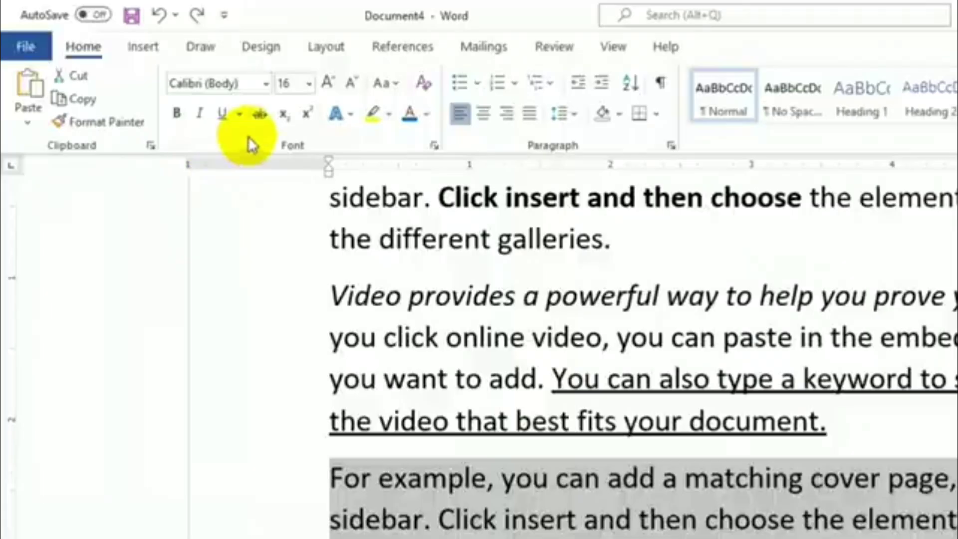
{"action": "left_click", "coordinate": [162, 70]}
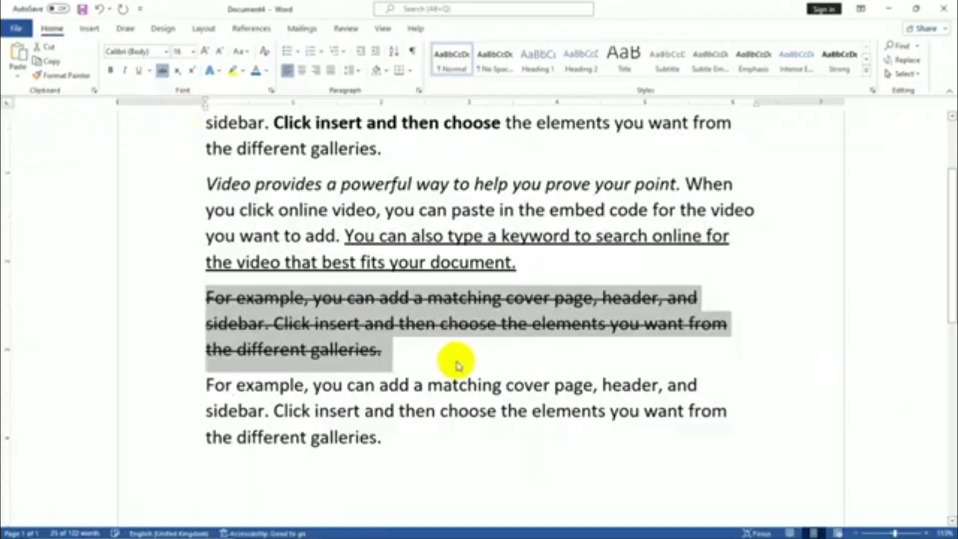
{"action": "left_click", "coordinate": [454, 365]}
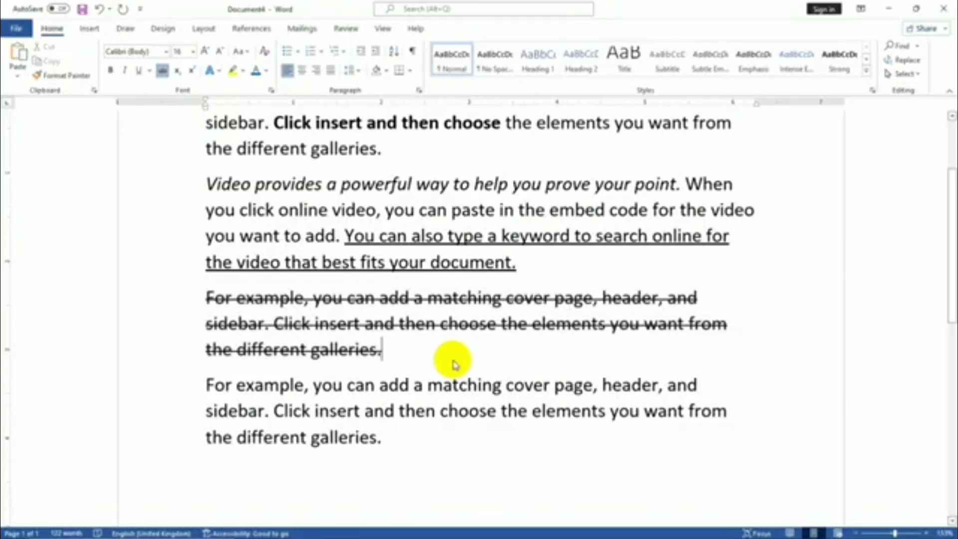
{"action": "scroll", "coordinate": [363, 335], "scroll_direction": "up", "scroll_amount": 2}
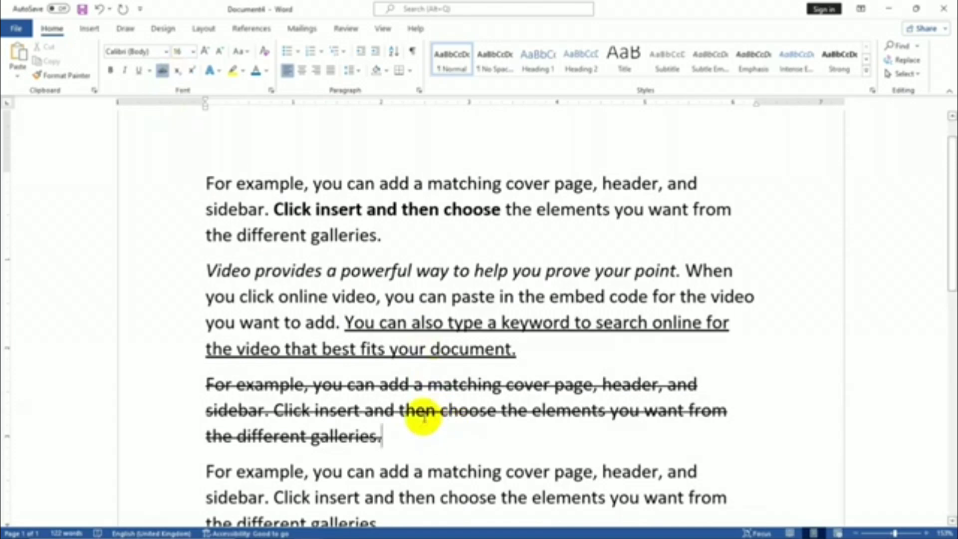
{"action": "key", "text": "ctrl+z"}
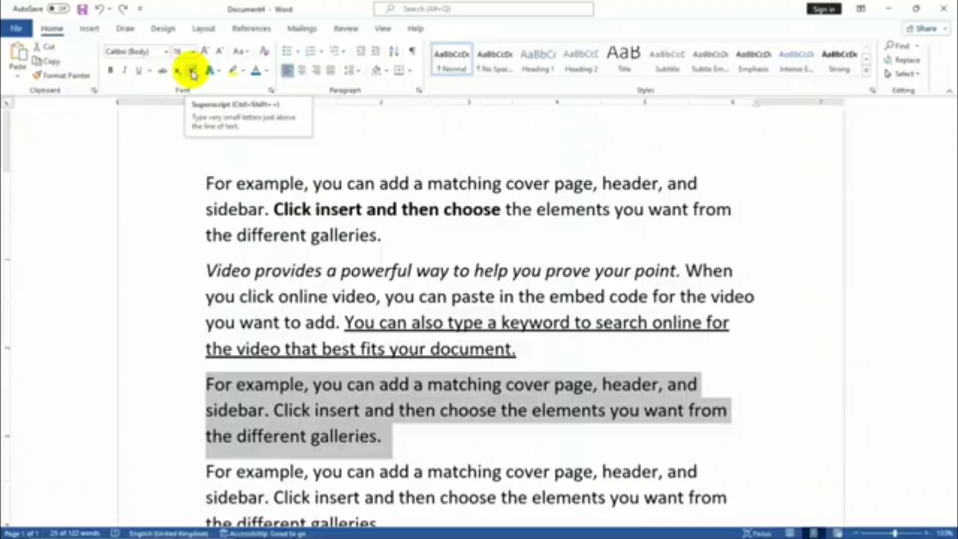
Add a new line reading "H2O" below the last paragraph
{"action": "scroll", "coordinate": [413, 273], "scroll_direction": "down", "scroll_amount": 4}
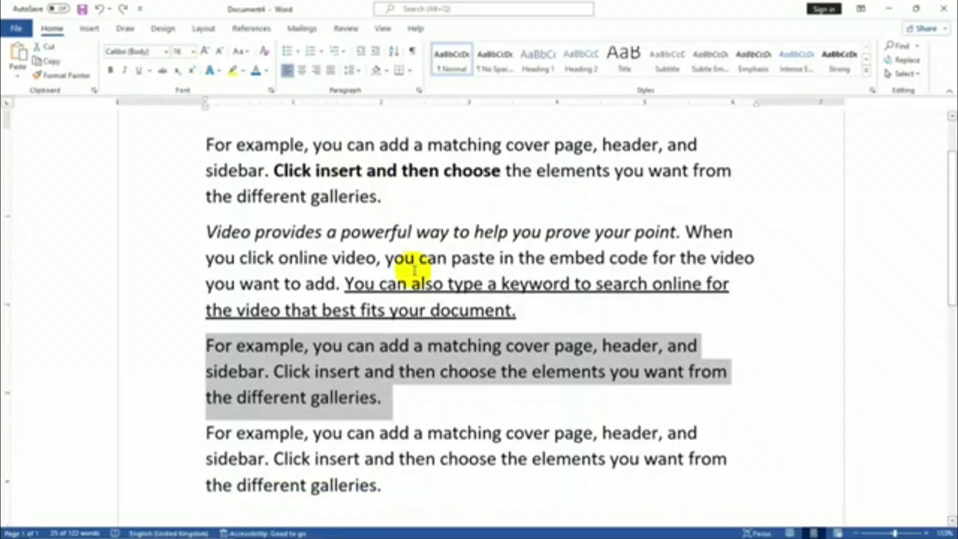
{"action": "left_click", "coordinate": [439, 312]}
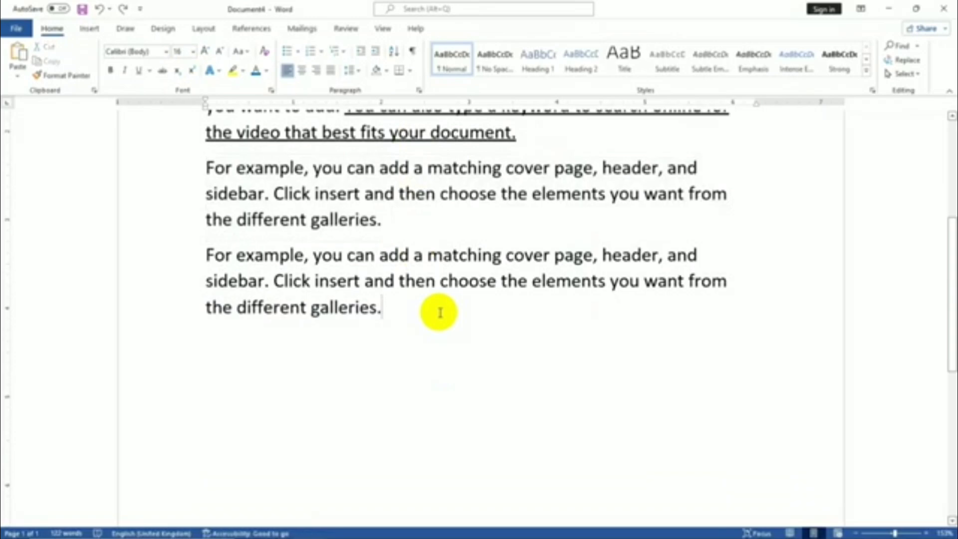
{"action": "key", "text": "Return"}
{"action": "scroll", "coordinate": [555, 342], "scroll_direction": "down", "scroll_amount": 1}
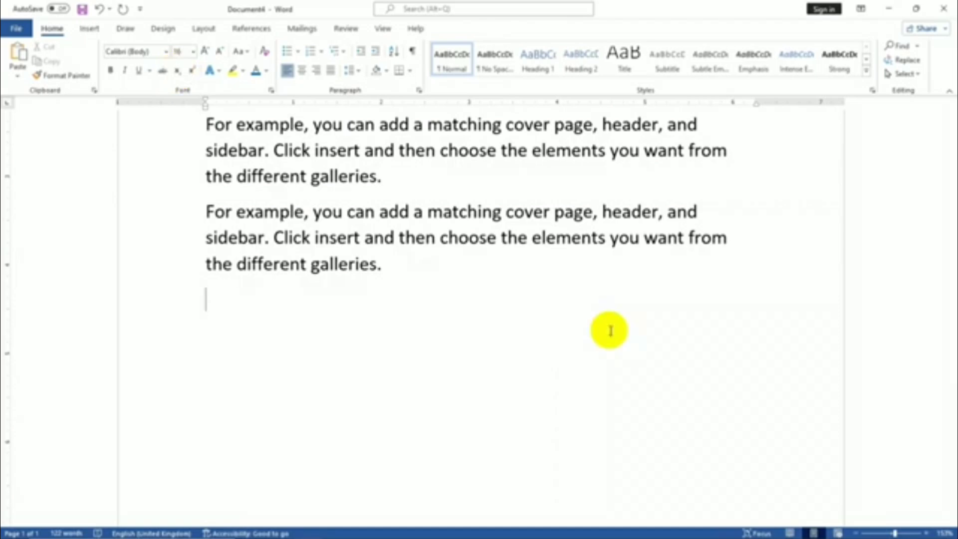
{"action": "type", "text": "H2O"}
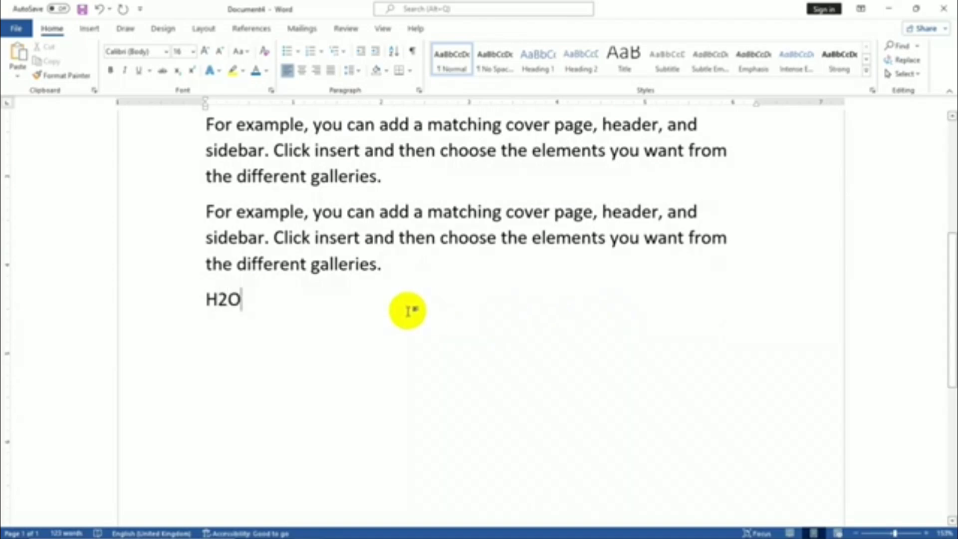
Format the 2 in "H2O" as subscript
{"action": "left_click", "coordinate": [228, 298]}
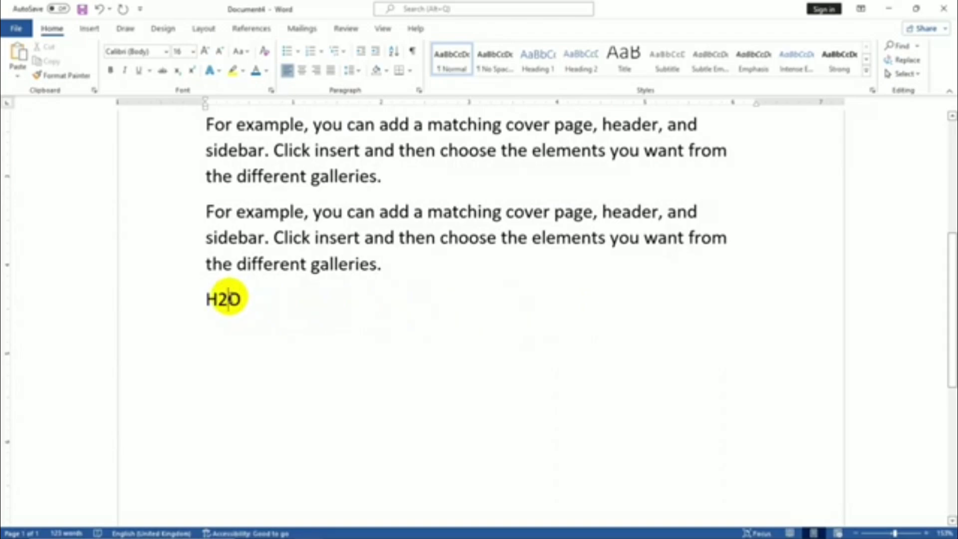
{"action": "key", "text": "shift+Left"}
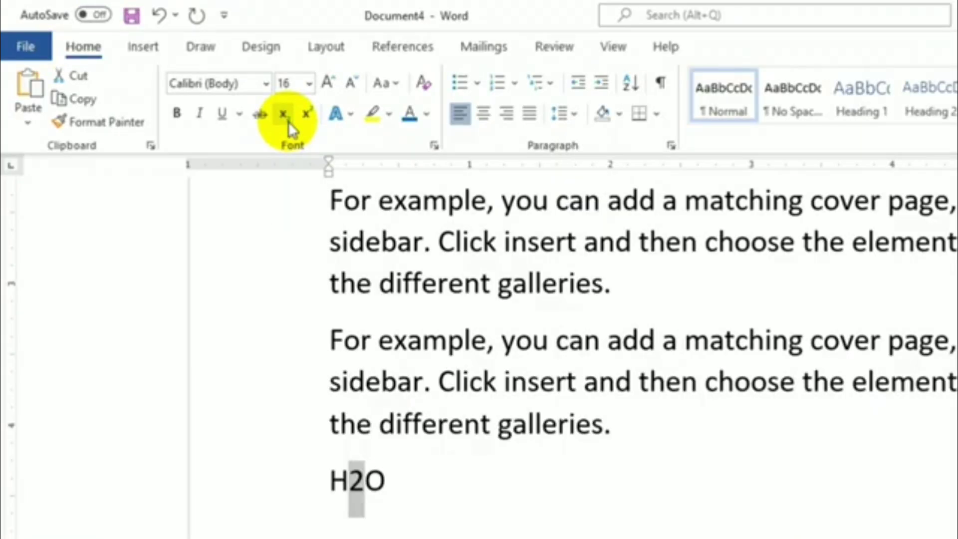
{"action": "left_click", "coordinate": [288, 125]}
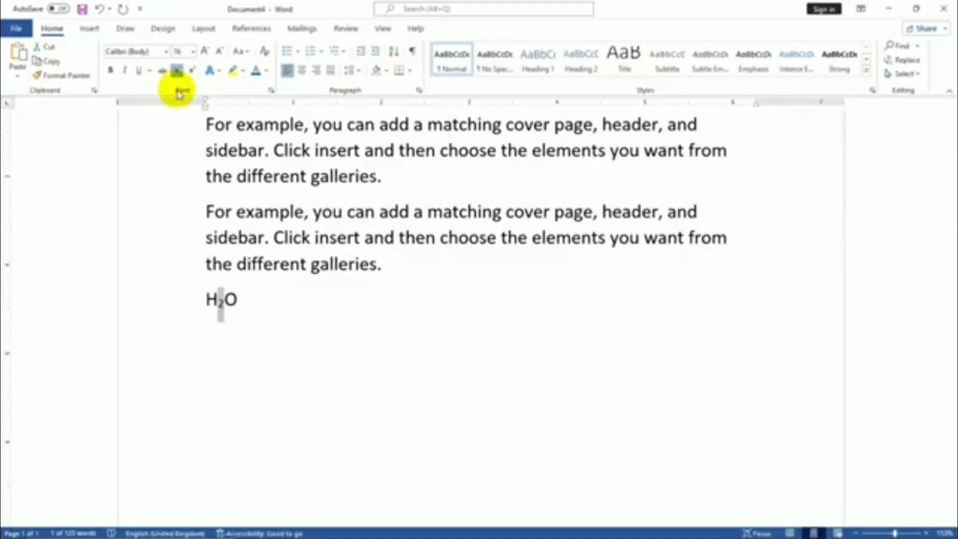
{"action": "left_click", "coordinate": [225, 301]}
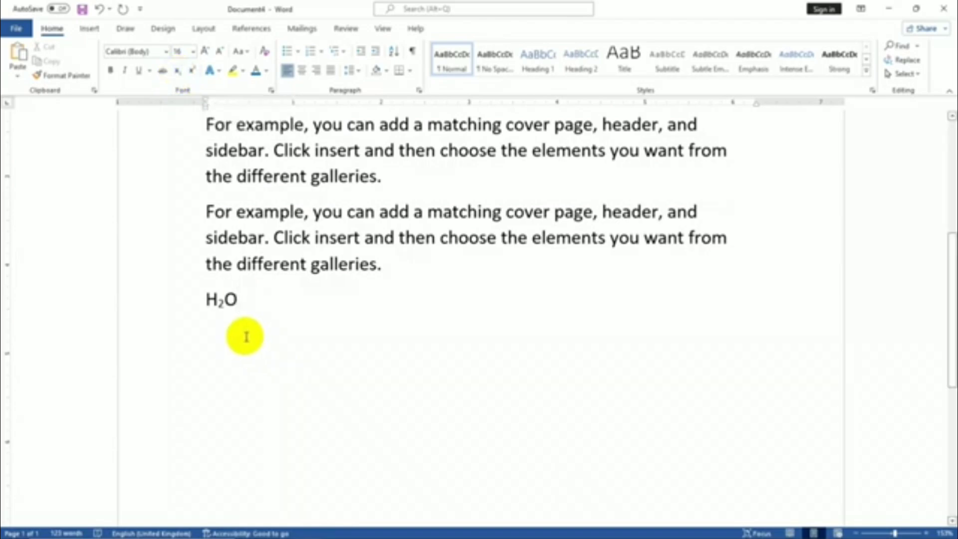
Add a line reading "A2 + b2" below the water formula
{"action": "key", "text": "Return"}
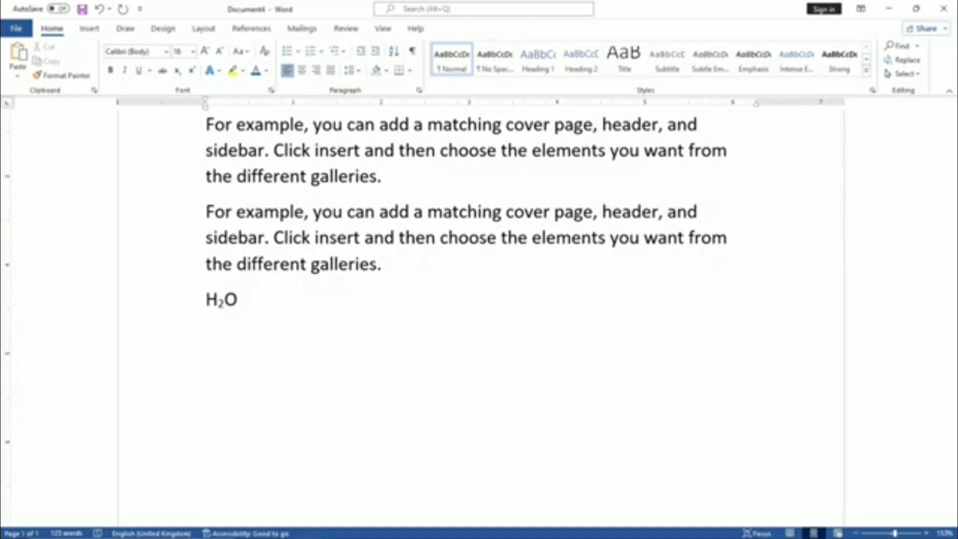
{"action": "type", "text": "a"}
{"action": "key", "text": "BackSpace"}
{"action": "type", "text": "A2 + b2"}
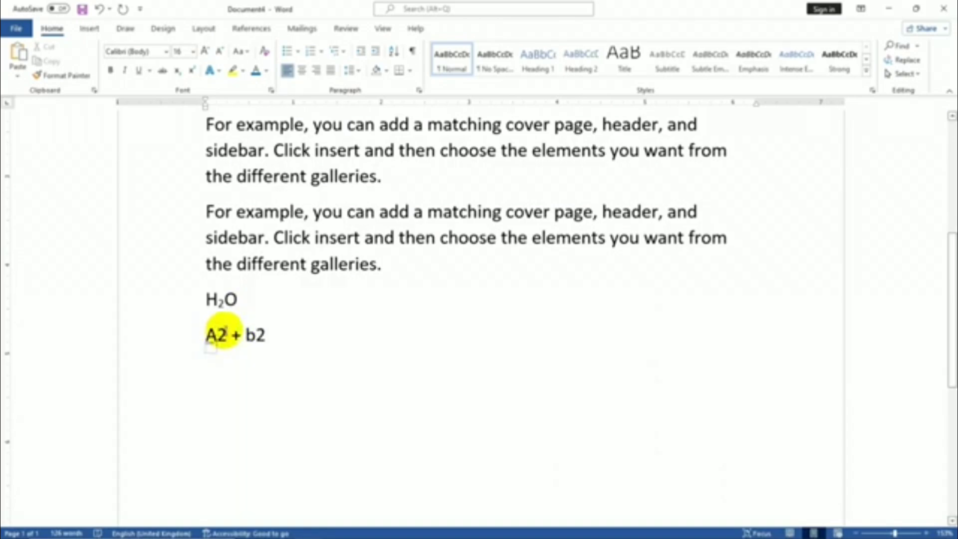
Format both 2s in "A2 + b2" as superscript
{"action": "left_click_drag", "start_coordinate": [218, 332], "coordinate": [227, 333]}
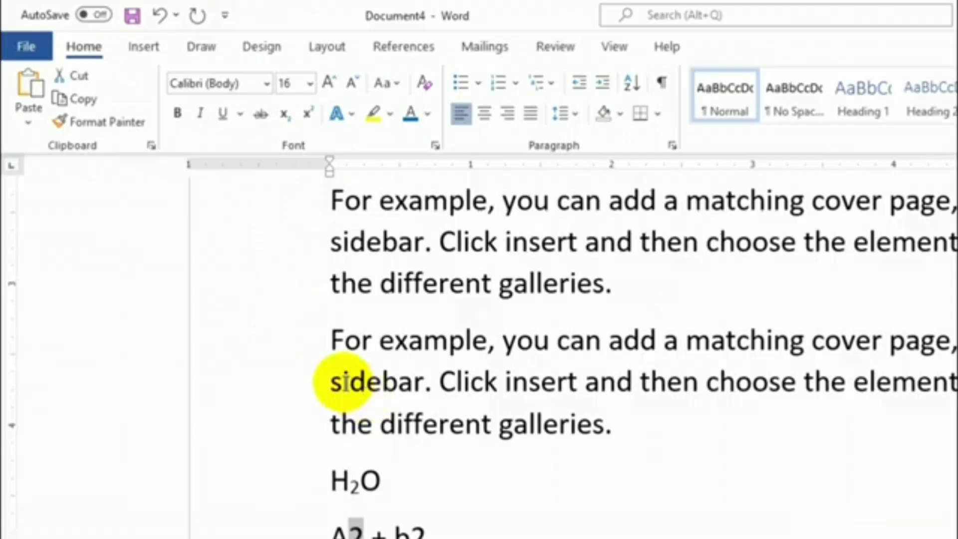
{"action": "left_click", "coordinate": [314, 114]}
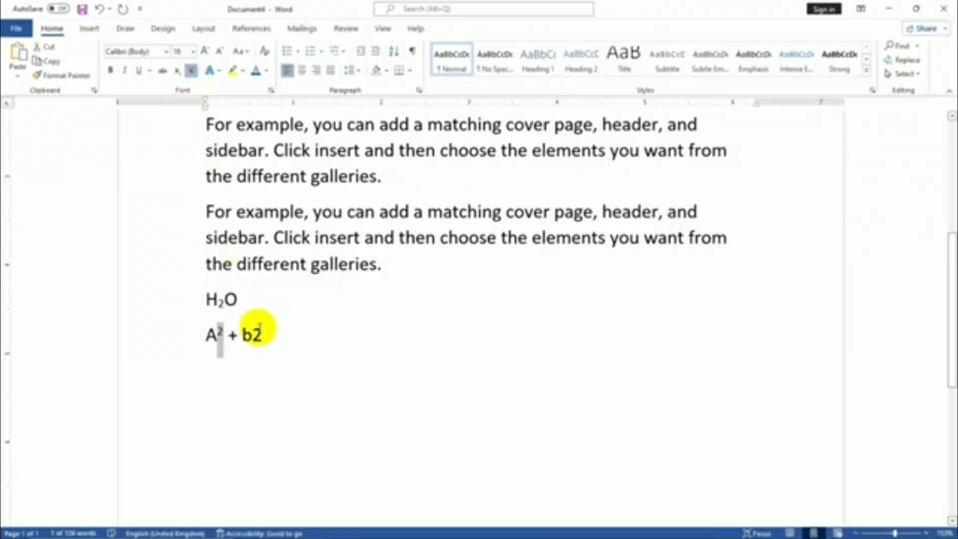
{"action": "left_click_drag", "start_coordinate": [262, 333], "coordinate": [252, 332]}
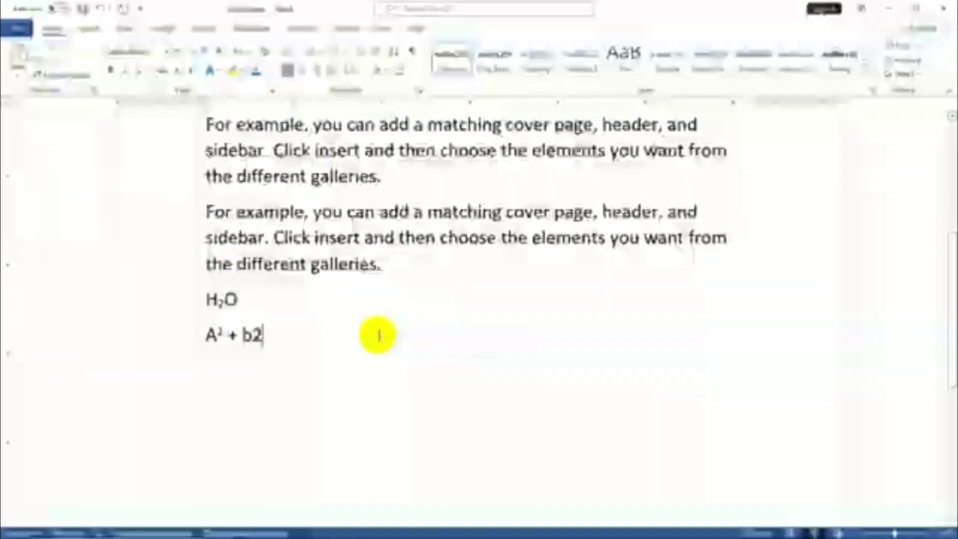
{"action": "left_click", "coordinate": [307, 115]}
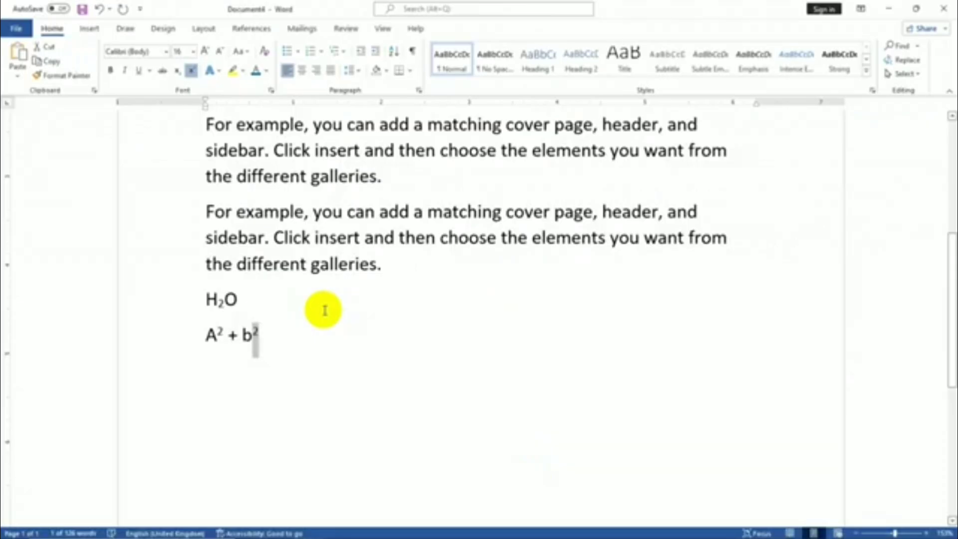
{"action": "left_click", "coordinate": [316, 327]}
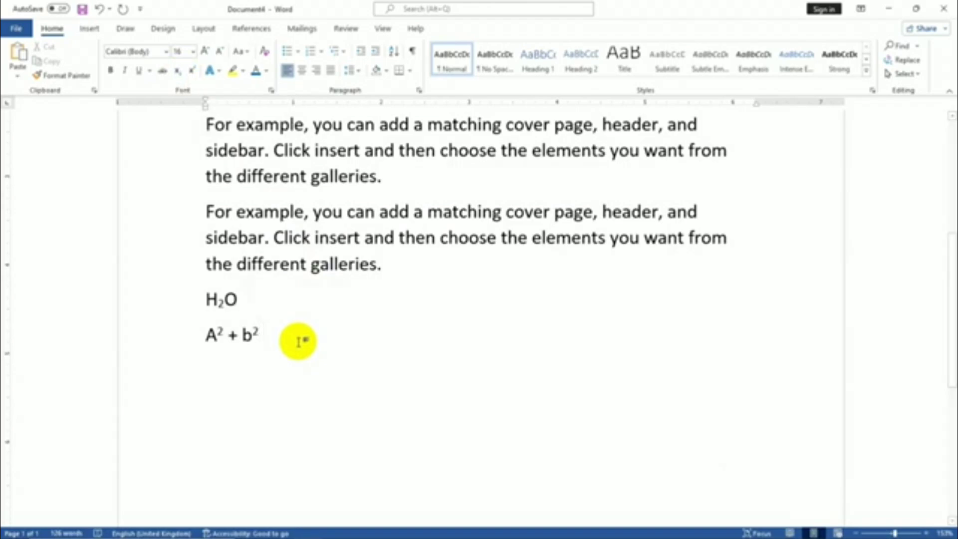
Delete the "A2 + b2" and "H2O" sample lines below the last paragraph
{"action": "key", "text": "BackSpace"}
{"action": "key", "text": "BackSpace"}
{"action": "key", "text": "BackSpace"}
{"action": "key", "text": "BackSpace"}
{"action": "key", "text": "BackSpace"}
{"action": "key", "text": "BackSpace"}
{"action": "key", "text": "BackSpace"}
{"action": "key", "text": "BackSpace"}
{"action": "key", "text": "BackSpace"}
{"action": "key", "text": "BackSpace"}
{"action": "key", "text": "BackSpace"}
{"action": "key", "text": "BackSpace"}
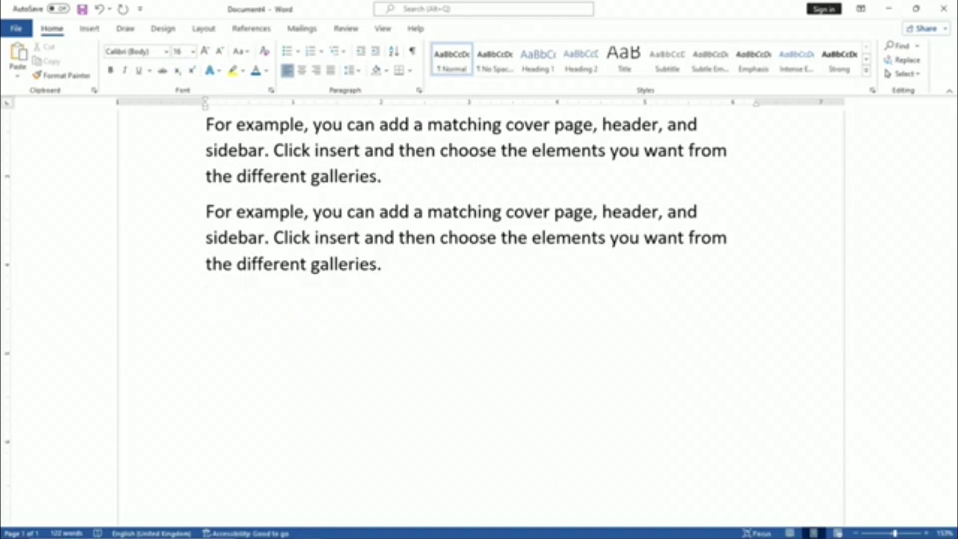
Add the text "Ist" below the last paragraph and format its "st" as superscript
{"action": "type", "text": "Ist"}
{"action": "left_click", "coordinate": [210, 300]}
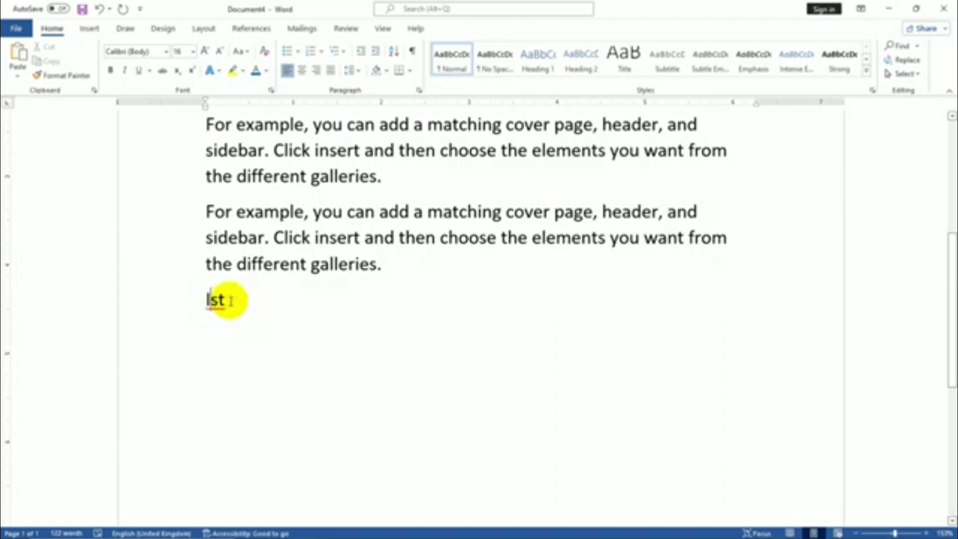
{"action": "key", "text": "shift+Right"}
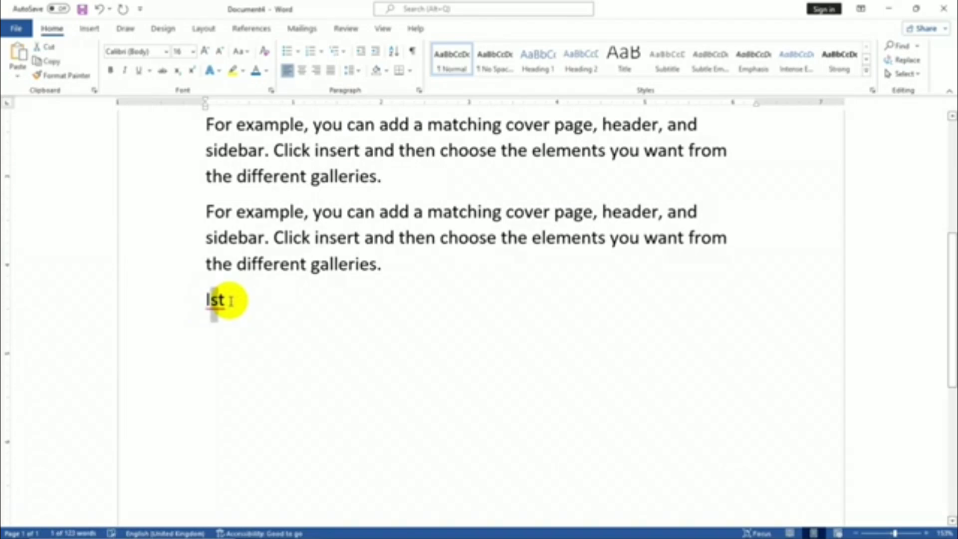
{"action": "key", "text": "shift+Right"}
{"action": "left_click", "coordinate": [191, 70]}
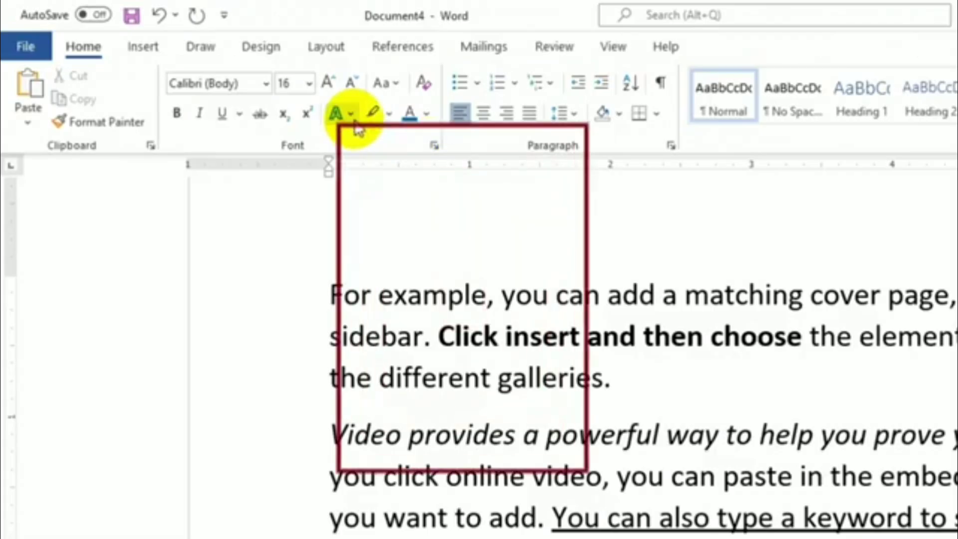
Try the black text effect with a shadow on the whole first paragraph, and undo it
{"action": "left_click", "coordinate": [353, 118]}
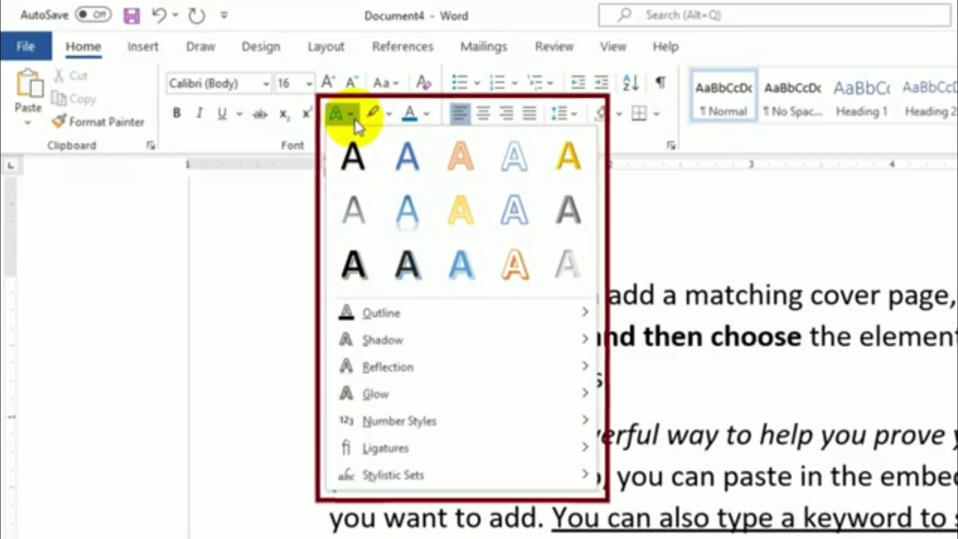
{"action": "left_click", "coordinate": [310, 250]}
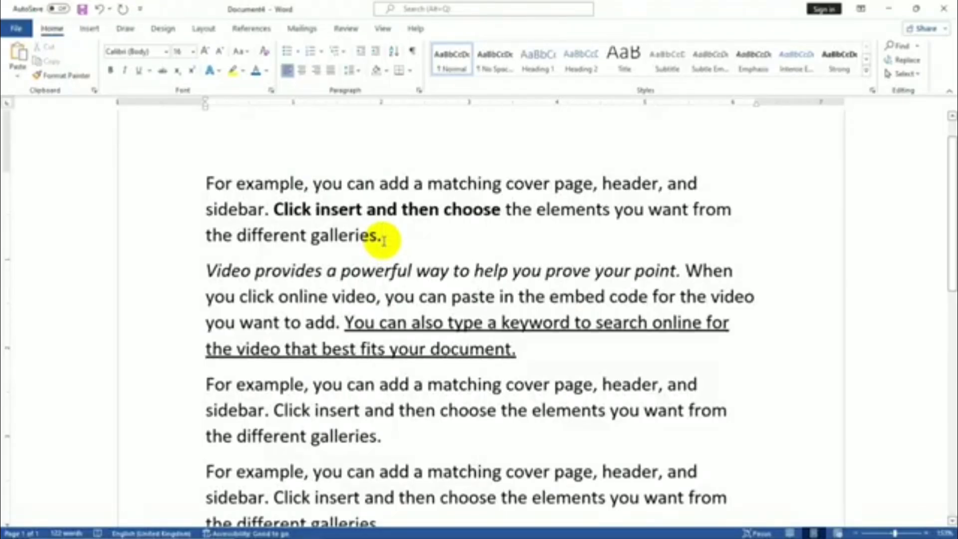
{"action": "key", "text": "shift+Left"}
{"action": "key", "text": "shift+Left"}
{"action": "key", "text": "shift+Left"}
{"action": "key", "text": "shift+Left"}
{"action": "key", "text": "shift+Left"}
{"action": "key", "text": "shift+Left"}
{"action": "key", "text": "shift+Left"}
{"action": "key", "text": "shift+Left"}
{"action": "key", "text": "shift+Left"}
{"action": "key", "text": "shift+Left"}
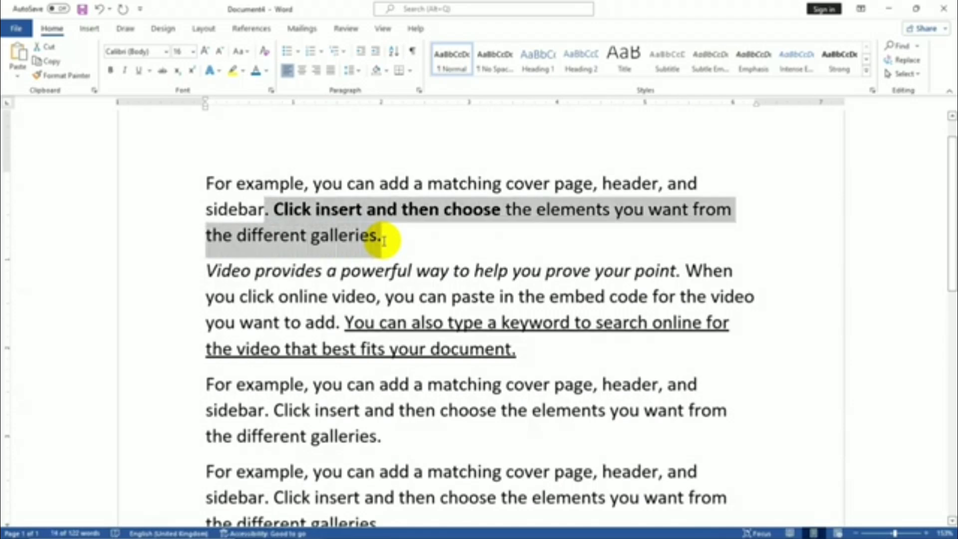
{"action": "key", "text": "shift+Up"}
{"action": "key", "text": "shift+Home"}
{"action": "left_click", "coordinate": [215, 70]}
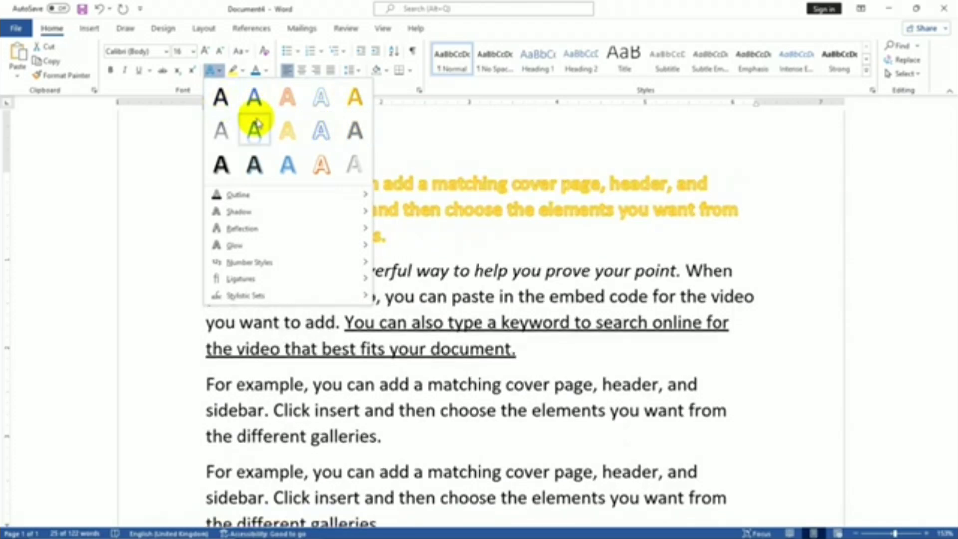
{"action": "left_click", "coordinate": [217, 179]}
{"action": "left_click", "coordinate": [423, 248]}
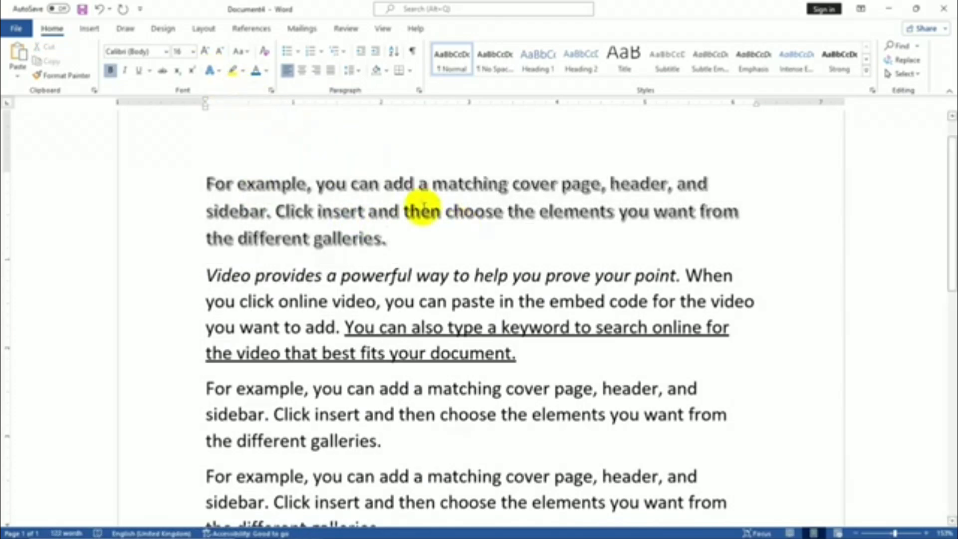
{"action": "key", "text": "ctrl+z"}
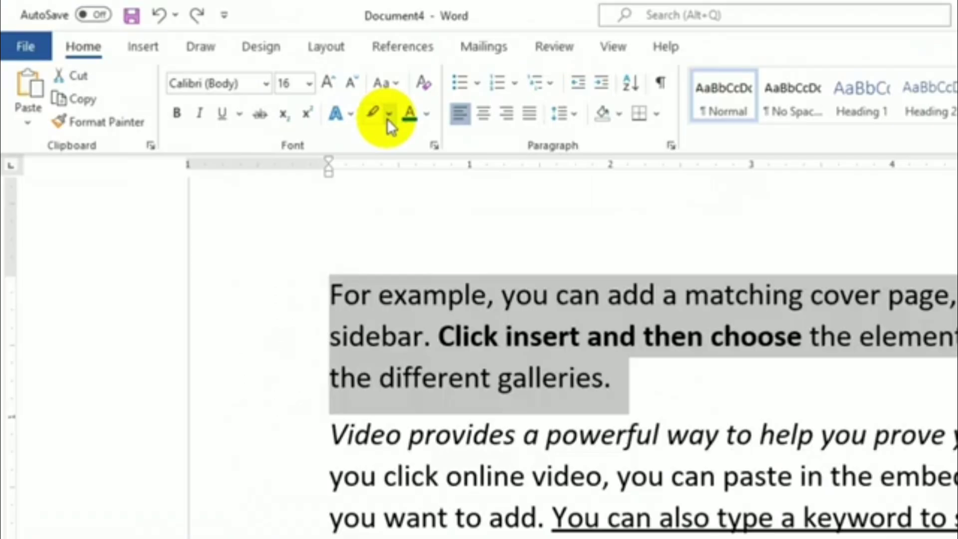
Highlight "For example," in yellow at the start of the third paragraph
{"action": "left_click", "coordinate": [242, 71]}
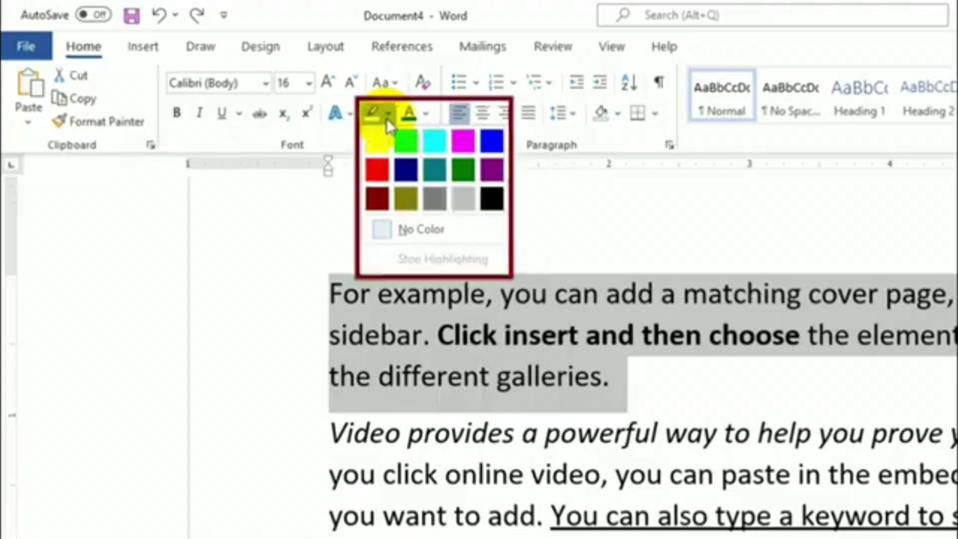
{"action": "key", "text": "Escape"}
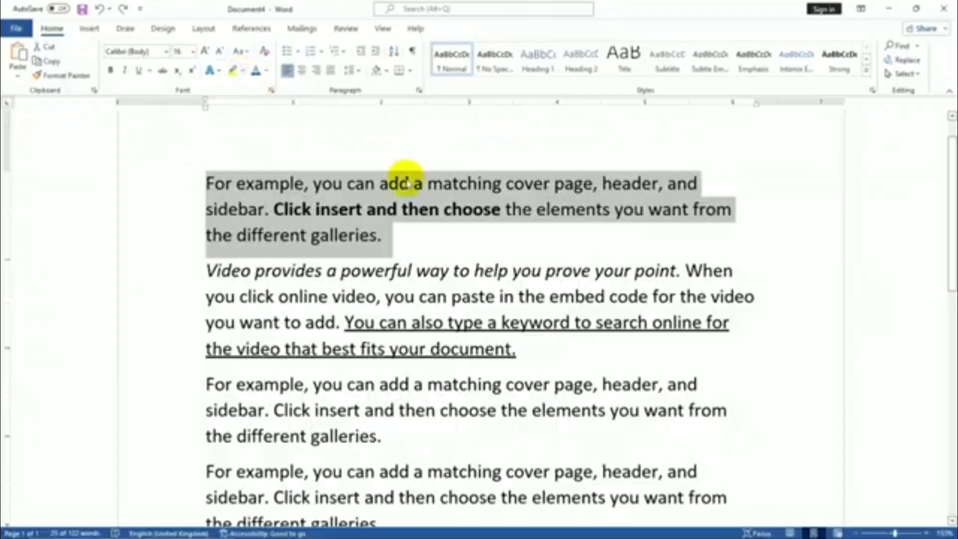
{"action": "left_click", "coordinate": [417, 242]}
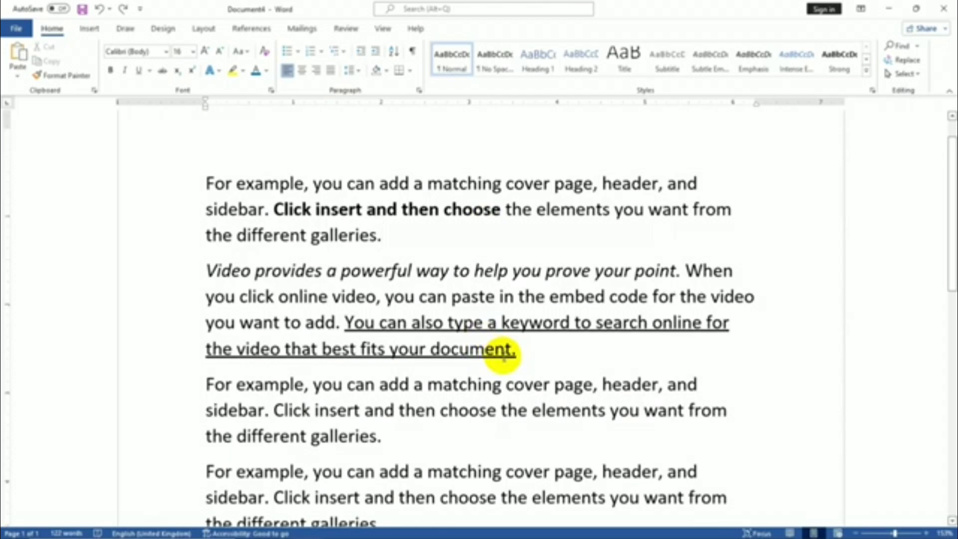
{"action": "scroll", "coordinate": [496, 357], "scroll_direction": "down", "scroll_amount": 2}
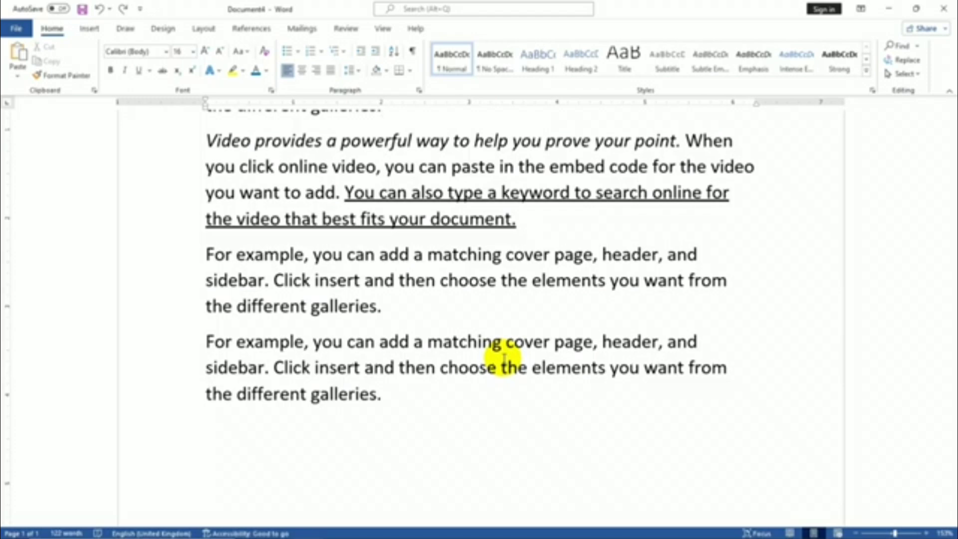
{"action": "scroll", "coordinate": [504, 358], "scroll_direction": "up", "scroll_amount": 3}
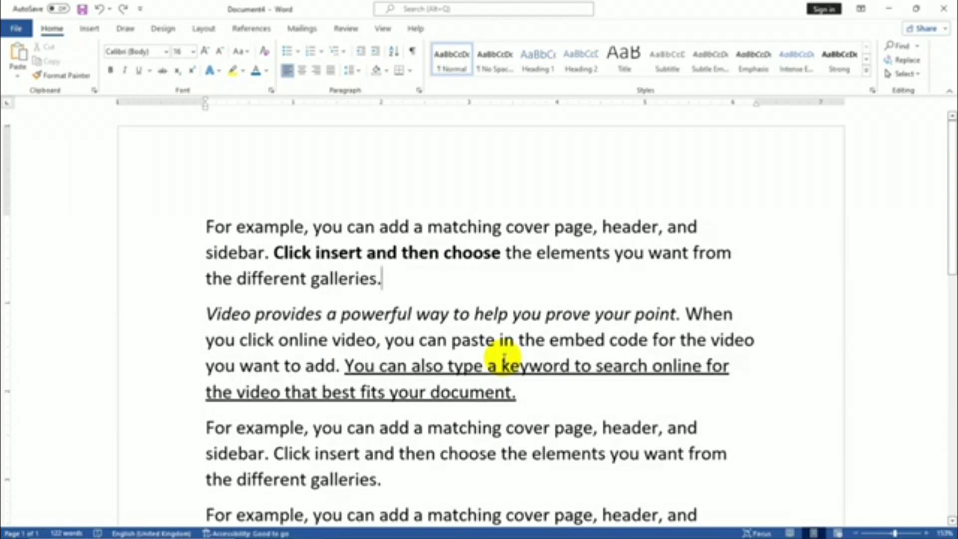
{"action": "scroll", "coordinate": [504, 358], "scroll_direction": "down", "scroll_amount": 1}
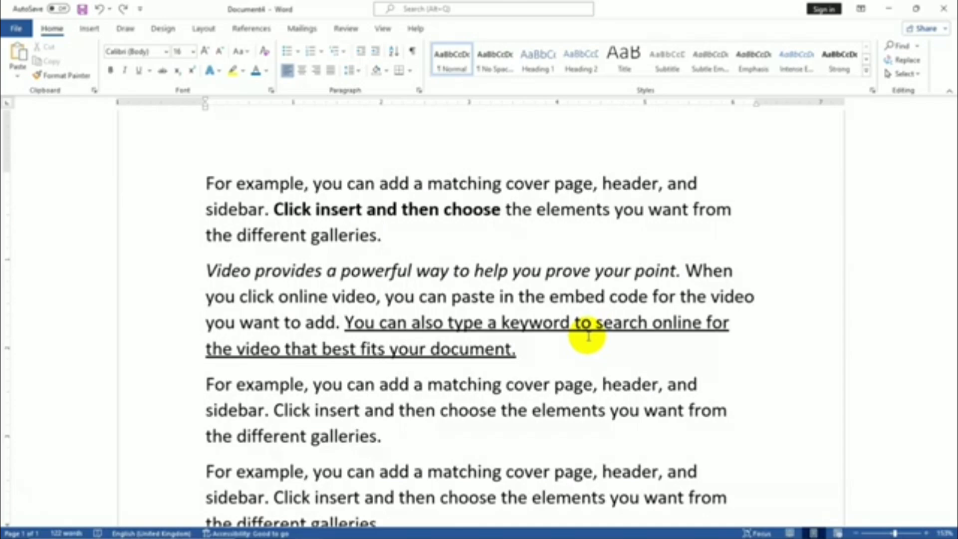
{"action": "scroll", "coordinate": [584, 333], "scroll_direction": "down", "scroll_amount": 1}
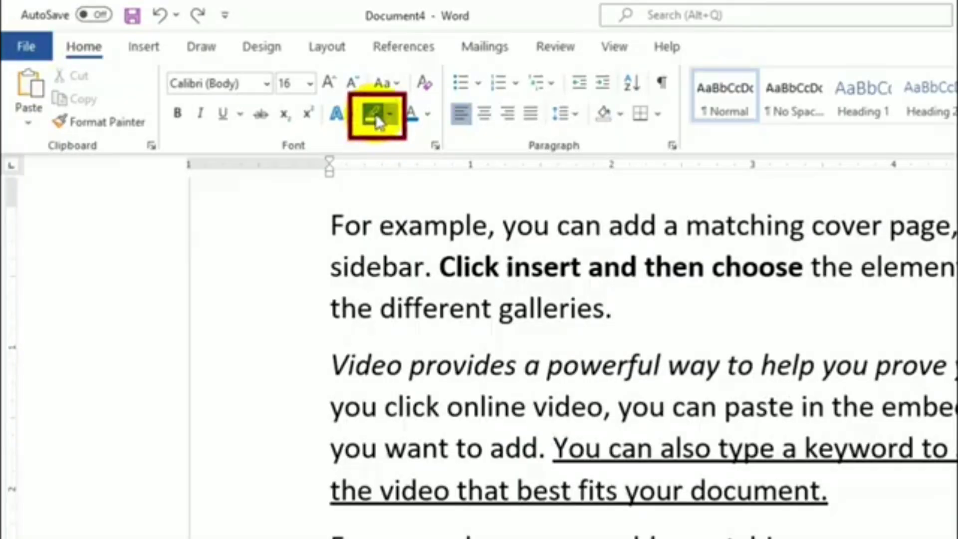
{"action": "left_click", "coordinate": [375, 116]}
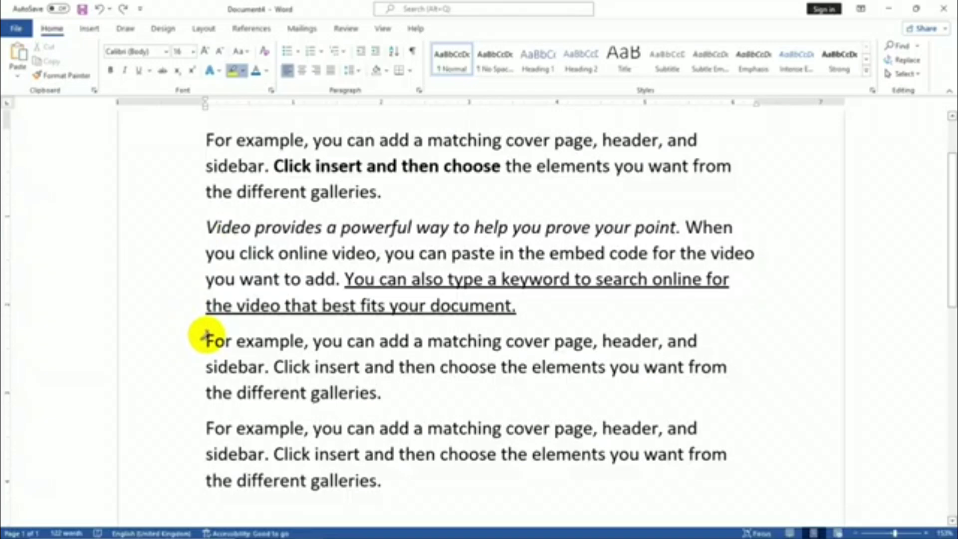
{"action": "left_click_drag", "start_coordinate": [206, 341], "coordinate": [308, 341]}
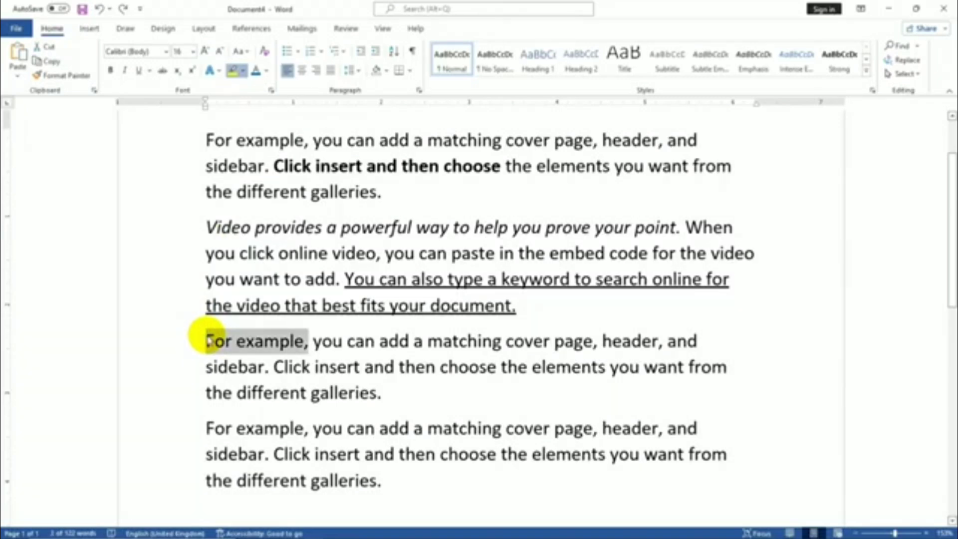
{"action": "left_click_drag", "start_coordinate": [208, 340], "coordinate": [208, 341]}
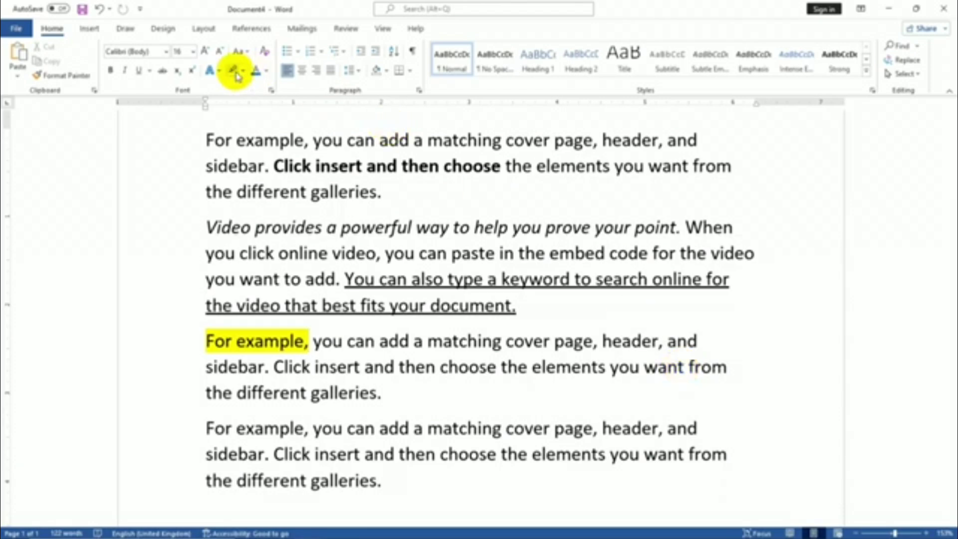
Set the font colour of the whole first paragraph to the standard dark red
{"action": "scroll", "coordinate": [271, 90], "scroll_direction": "up", "scroll_amount": 2}
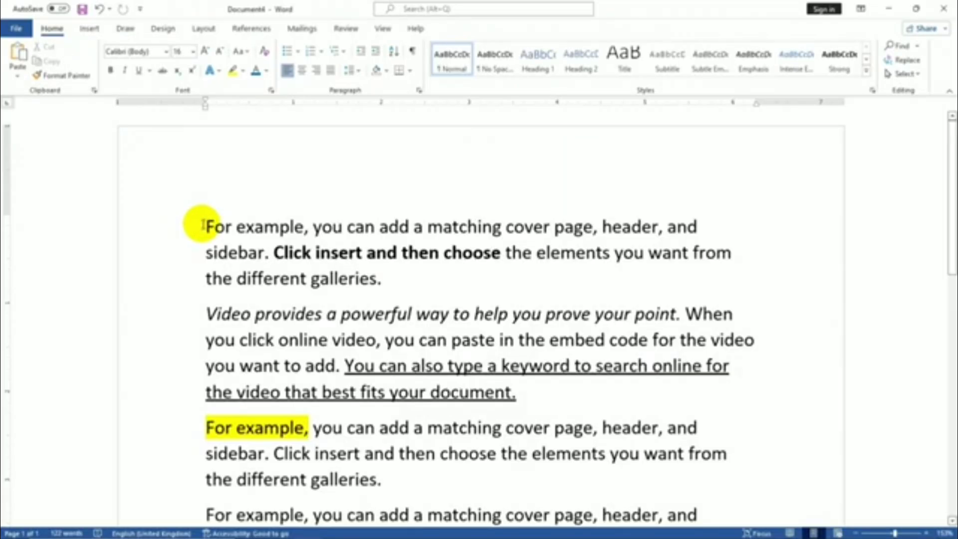
{"action": "left_click", "coordinate": [394, 283]}
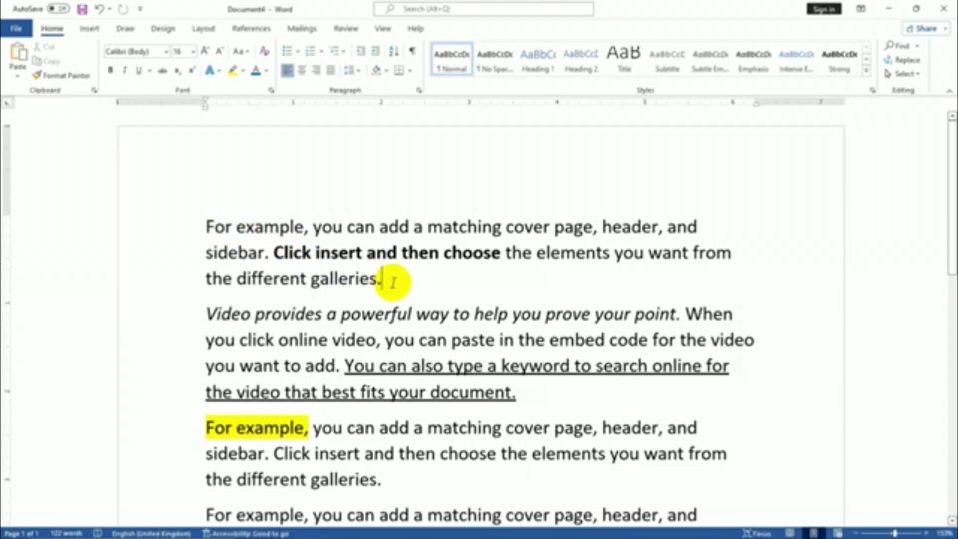
{"action": "key", "text": "shift+Left"}
{"action": "key", "text": "shift+Left"}
{"action": "key", "text": "shift+Left"}
{"action": "key", "text": "shift+Left"}
{"action": "key", "text": "shift+Left"}
{"action": "key", "text": "shift+Left"}
{"action": "key", "text": "shift+Left"}
{"action": "key", "text": "shift+Left"}
{"action": "key", "text": "shift+Left"}
{"action": "key", "text": "shift+Left"}
{"action": "key", "text": "shift+Left"}
{"action": "key", "text": "shift+Left"}
{"action": "key", "text": "shift+Left"}
{"action": "key", "text": "shift+Left"}
{"action": "key", "text": "shift+Left"}
{"action": "key", "text": "shift+Left"}
{"action": "key", "text": "shift+Left"}
{"action": "key", "text": "shift+Left"}
{"action": "key", "text": "shift+Left"}
{"action": "key", "text": "shift+Up"}
{"action": "key", "text": "shift+Up"}
{"action": "key", "text": "shift+Left"}
{"action": "key", "text": "shift+Left"}
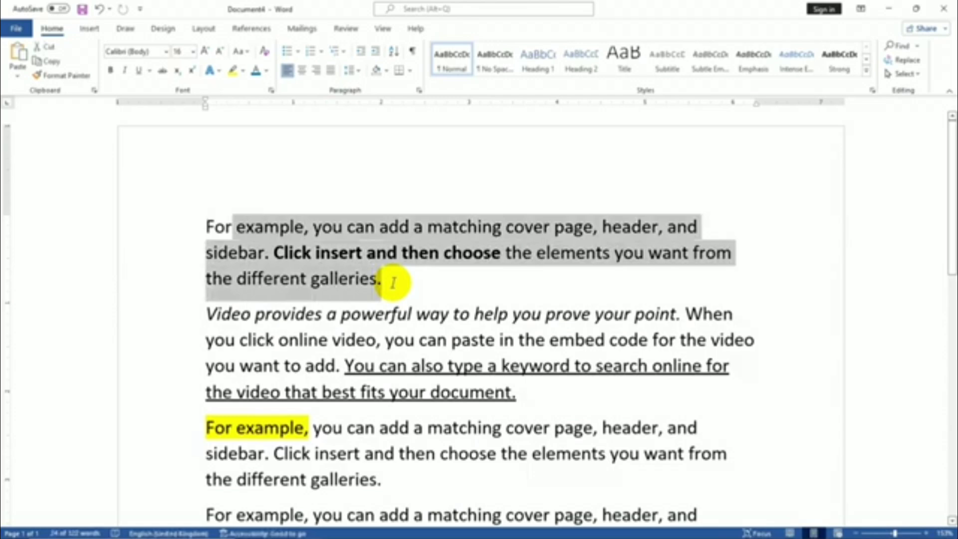
{"action": "key", "text": "shift+Left"}
{"action": "key", "text": "shift+Left"}
{"action": "key", "text": "shift+Left"}
{"action": "key", "text": "shift+Left"}
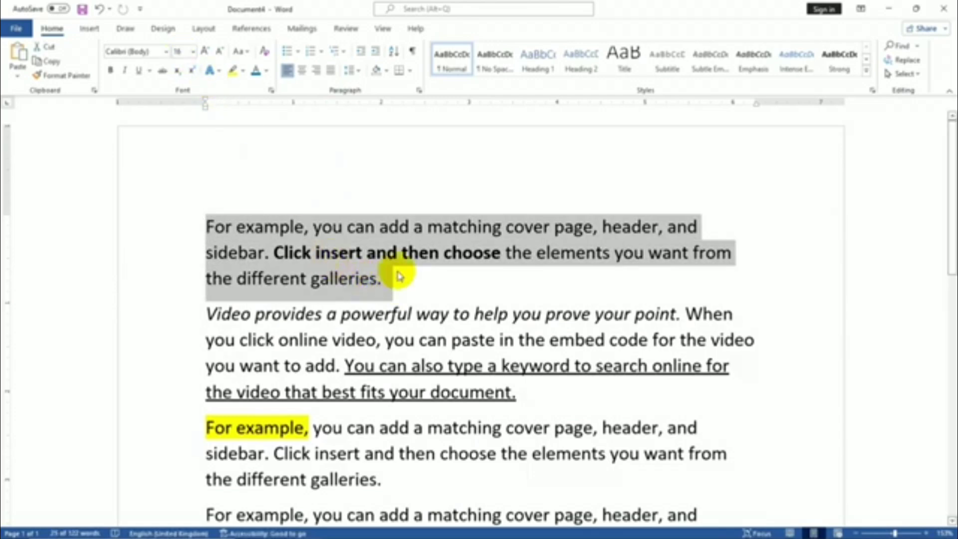
{"action": "left_click", "coordinate": [267, 70]}
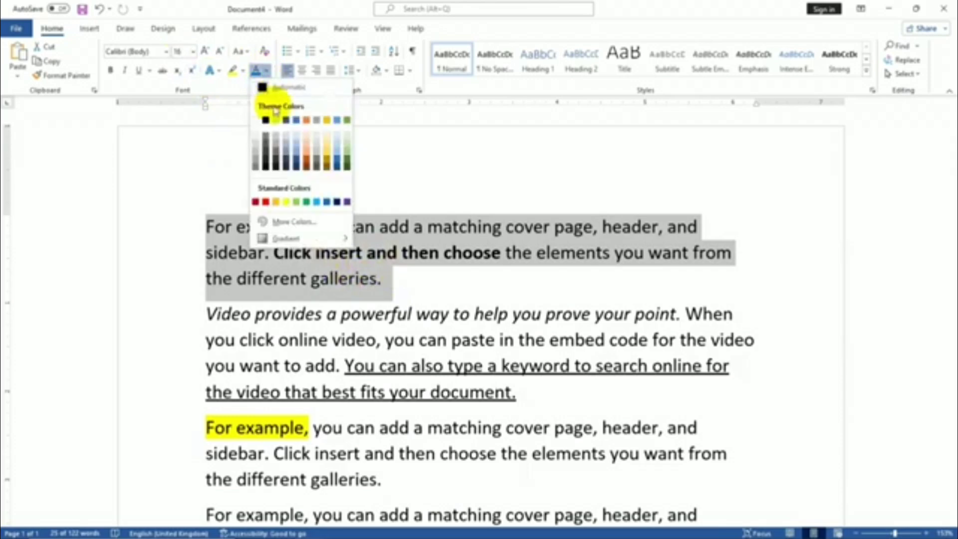
{"action": "left_click", "coordinate": [256, 202]}
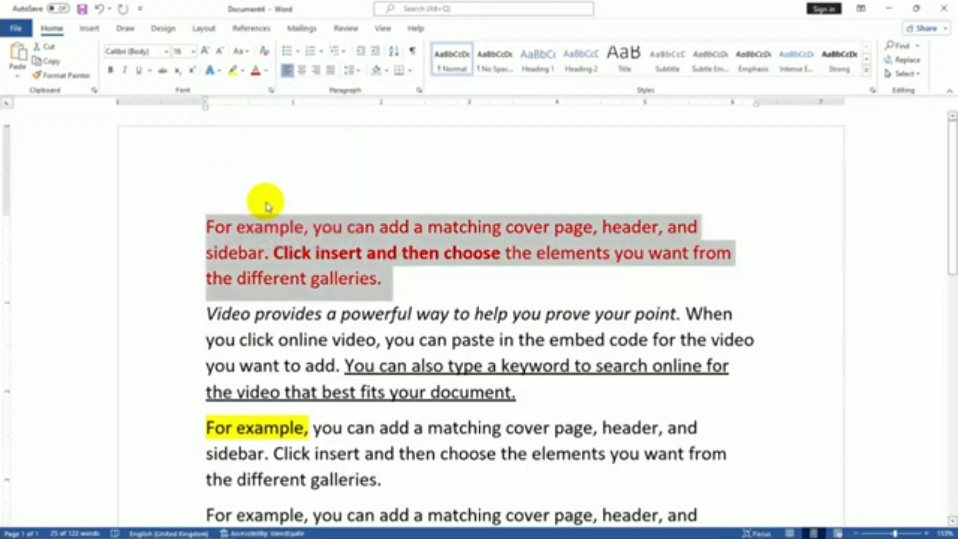
Change the first paragraph's font to DigitalS-Plum
{"action": "left_click", "coordinate": [165, 54]}
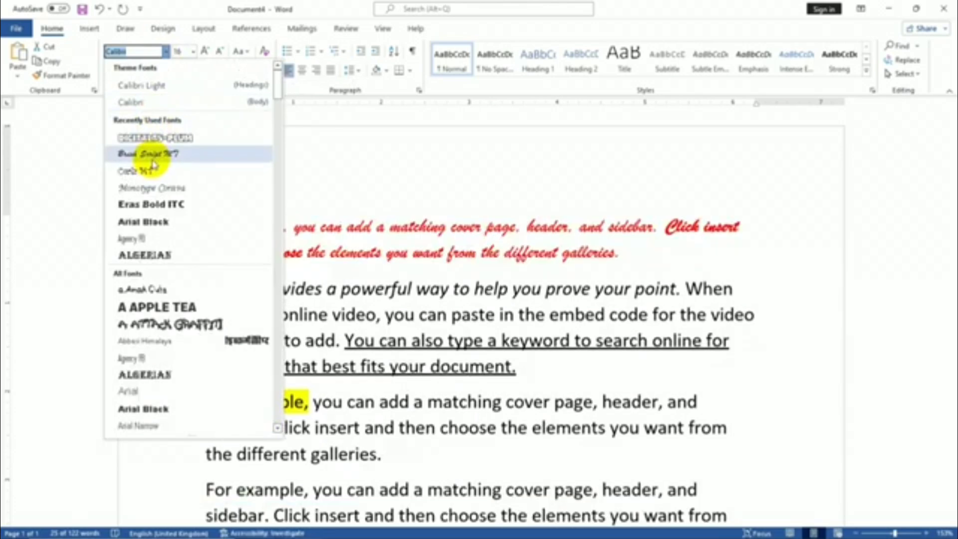
{"action": "left_click", "coordinate": [150, 138]}
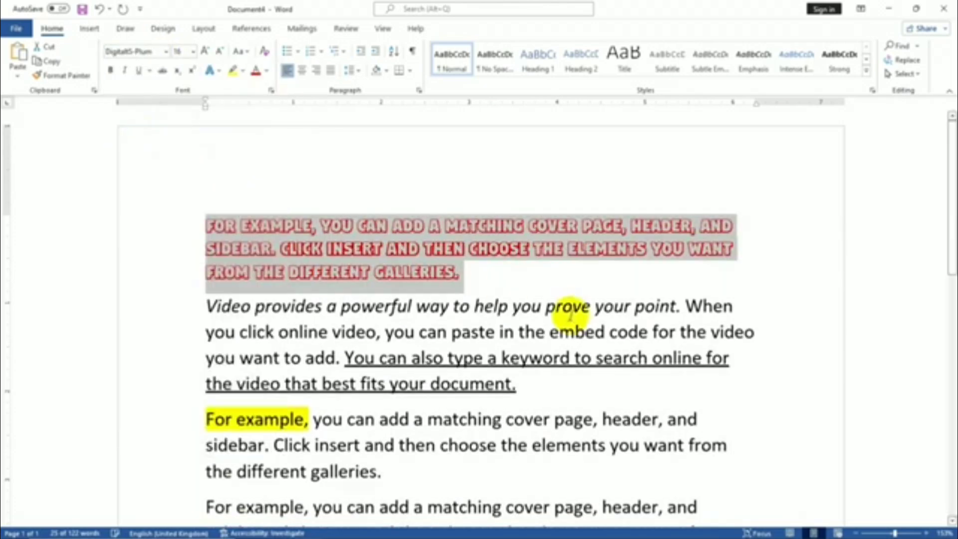
{"action": "left_click", "coordinate": [477, 277]}
Copy the first paragraph's formatting onto the last paragraph with Format Painter
{"action": "scroll", "coordinate": [477, 278], "scroll_direction": "down", "scroll_amount": 2}
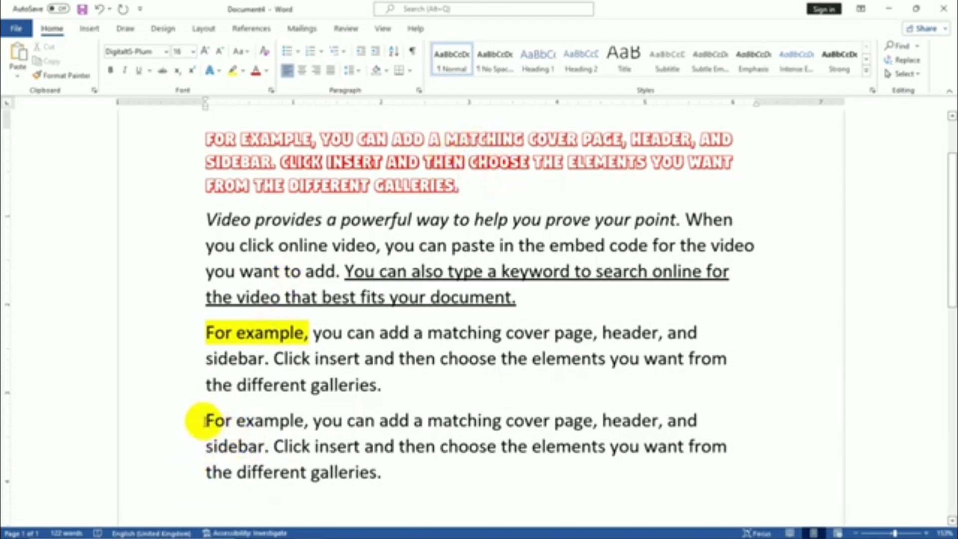
{"action": "scroll", "coordinate": [343, 465], "scroll_direction": "down", "scroll_amount": 1}
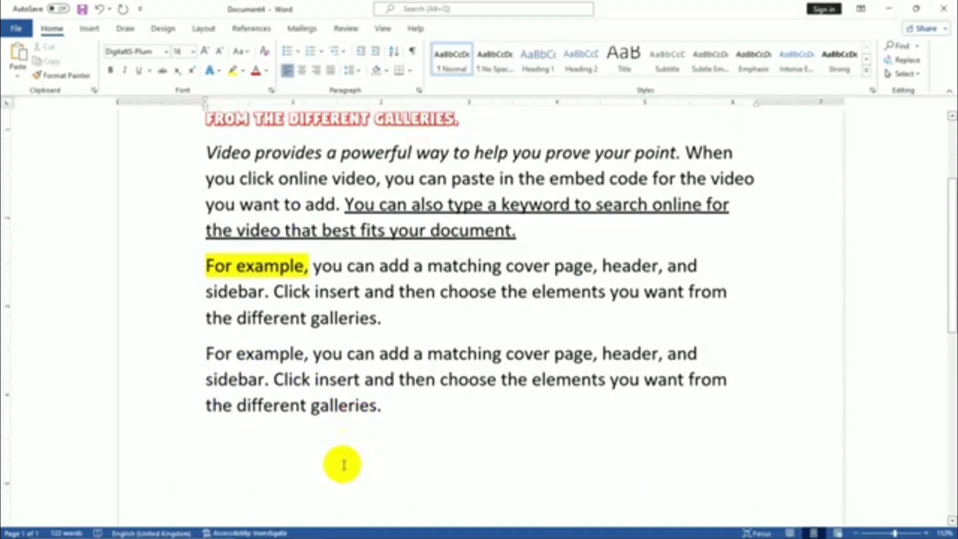
{"action": "scroll", "coordinate": [353, 385], "scroll_direction": "up", "scroll_amount": 1}
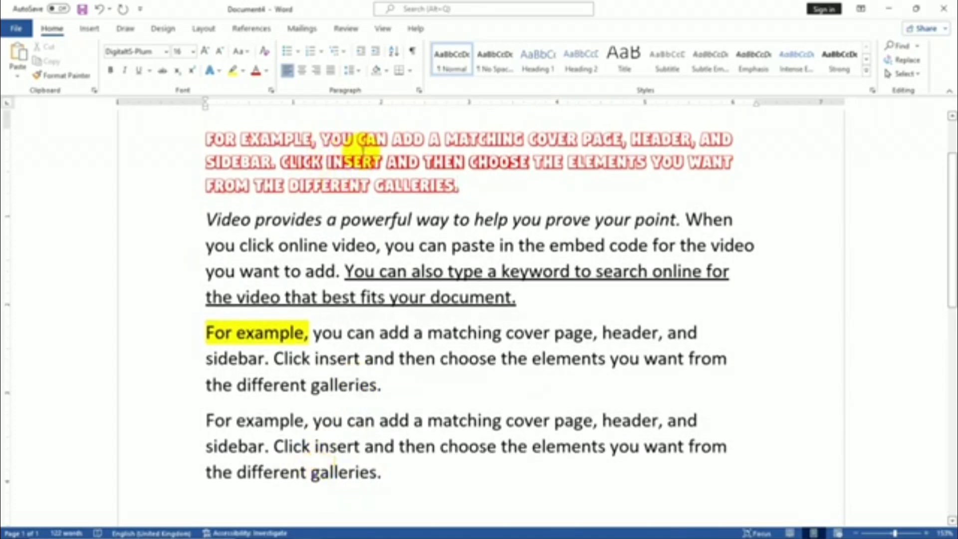
{"action": "scroll", "coordinate": [344, 239], "scroll_direction": "down", "scroll_amount": 1}
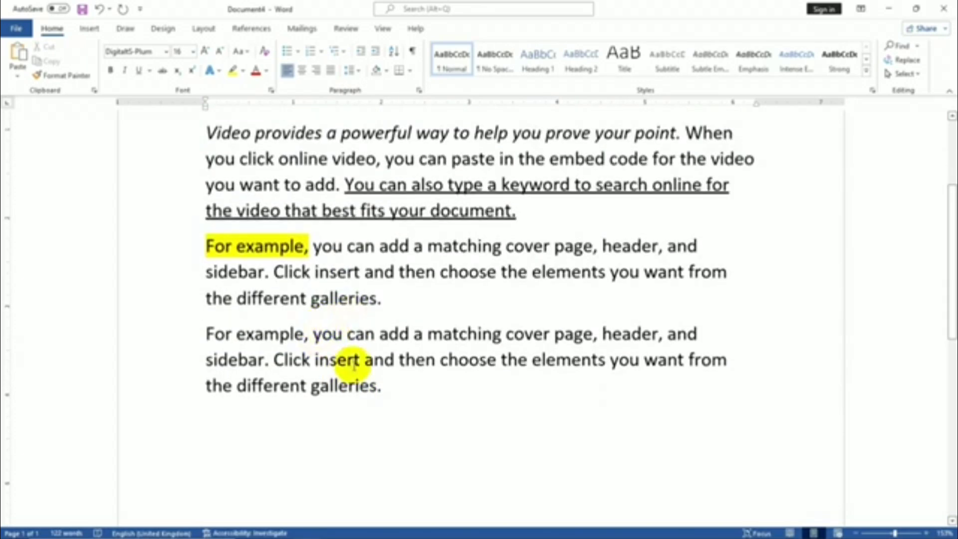
{"action": "scroll", "coordinate": [353, 365], "scroll_direction": "up", "scroll_amount": 1}
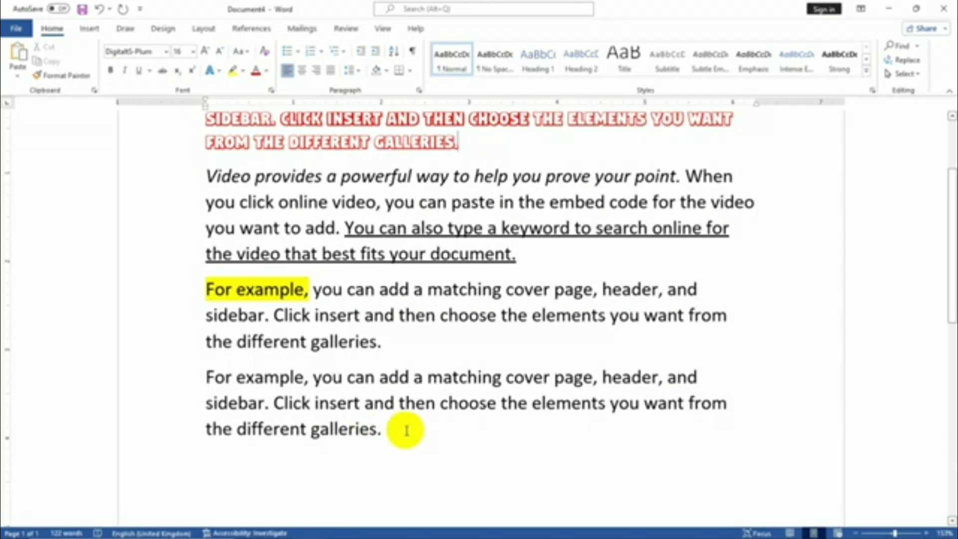
{"action": "scroll", "coordinate": [407, 430], "scroll_direction": "up", "scroll_amount": 2}
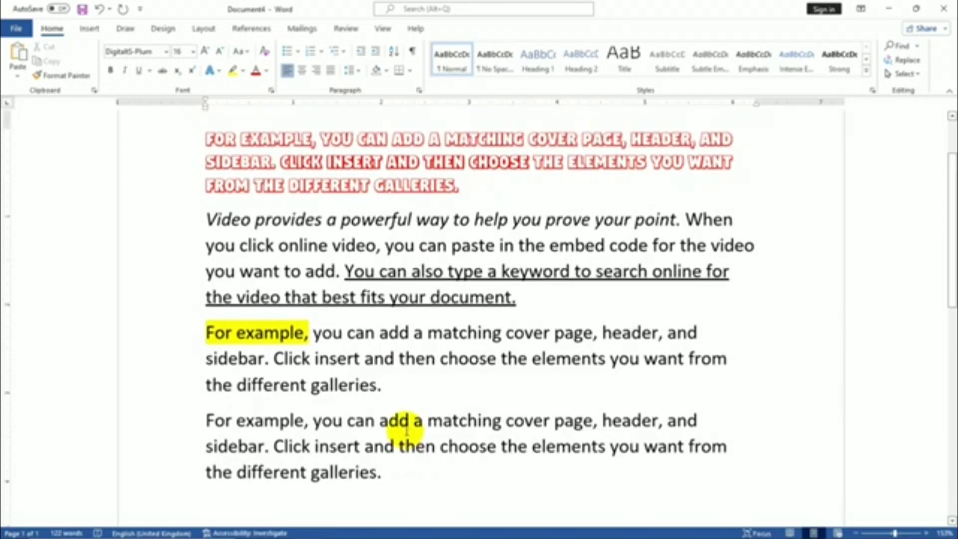
{"action": "left_click", "coordinate": [69, 76]}
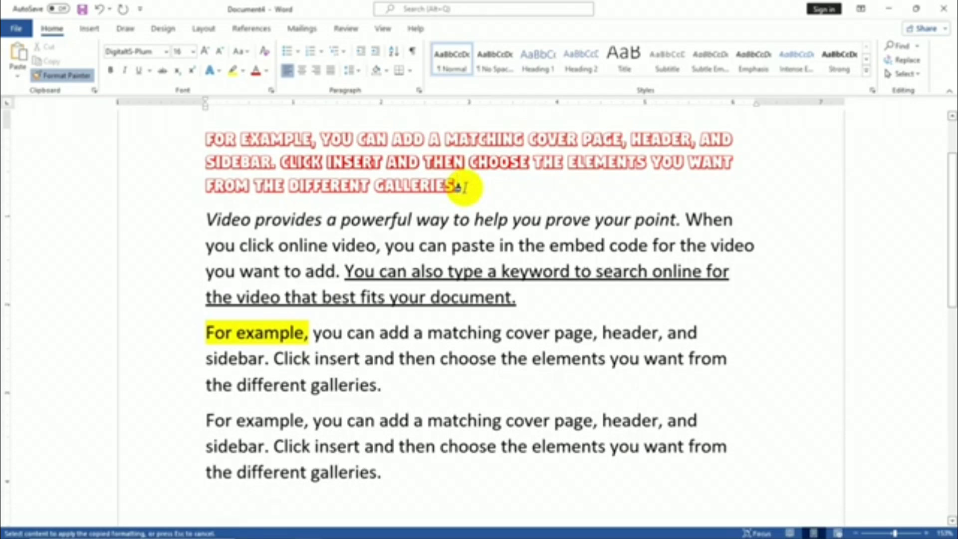
{"action": "triple_click", "coordinate": [374, 172]}
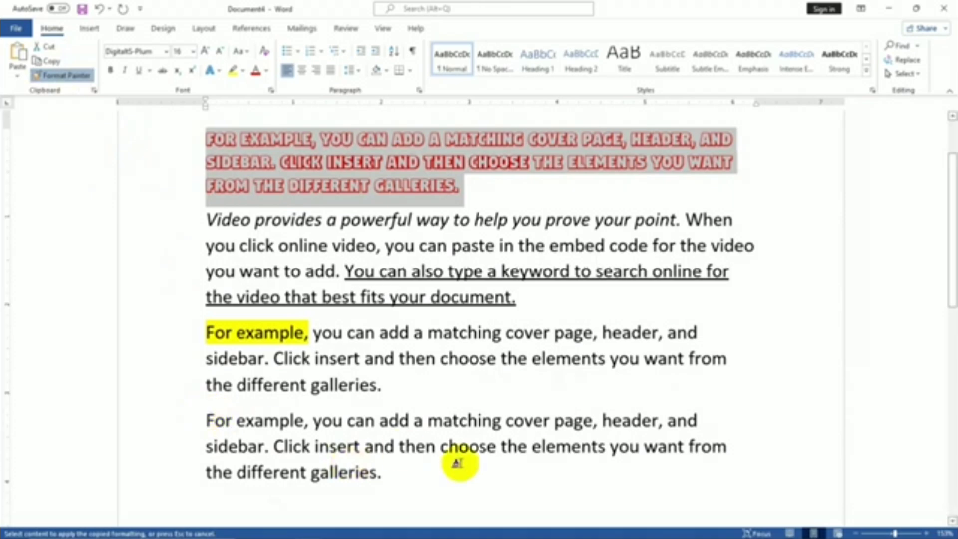
{"action": "left_click", "coordinate": [459, 463]}
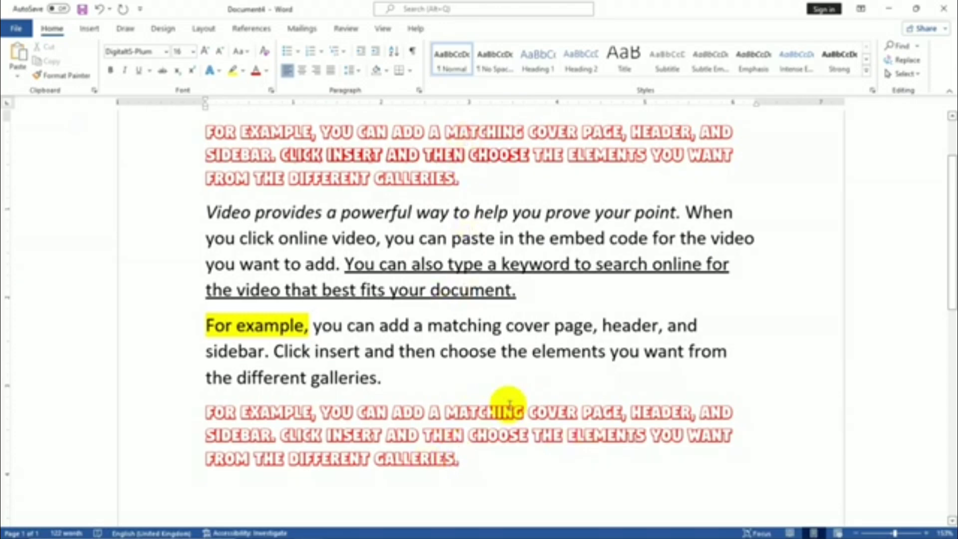
{"action": "scroll", "coordinate": [510, 404], "scroll_direction": "up", "scroll_amount": 1}
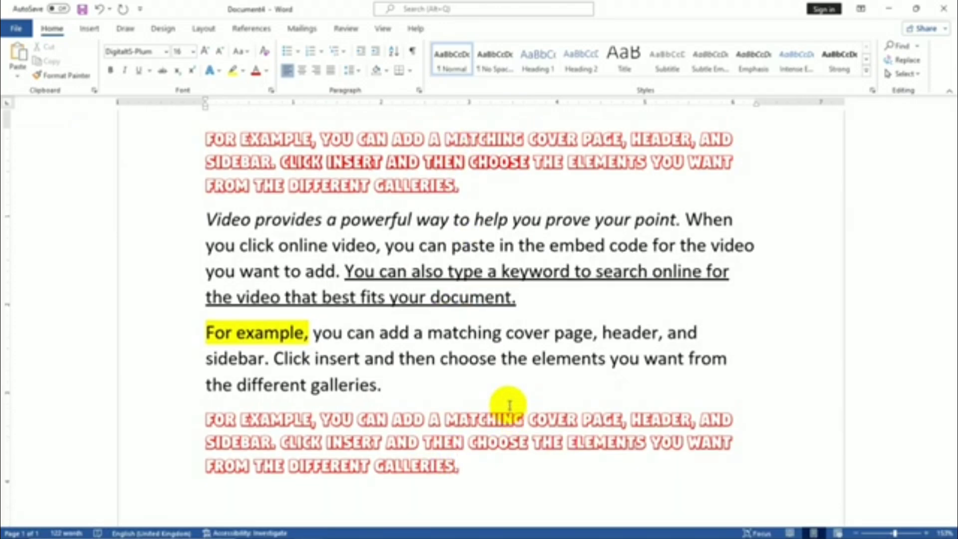
Delete all the text in the document
{"action": "key", "text": "ctrl+a"}
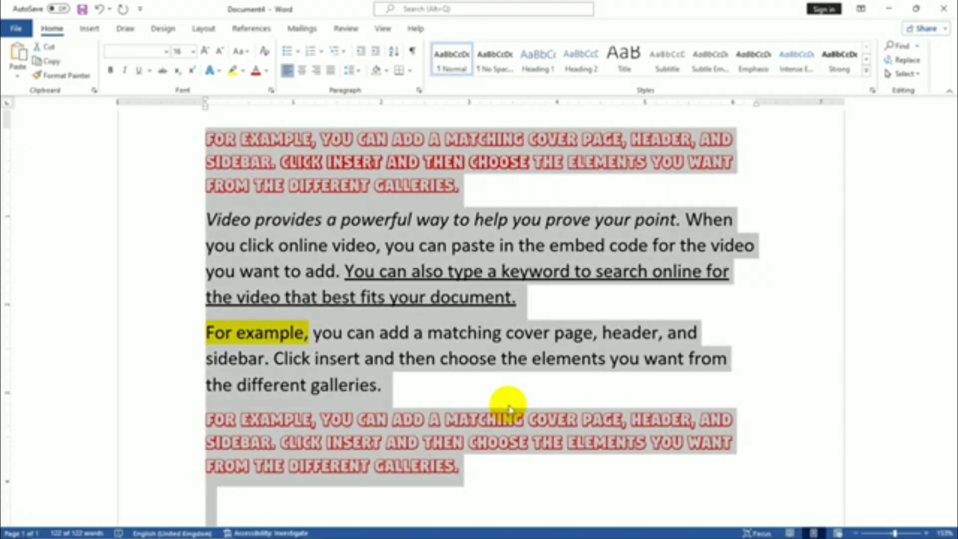
{"action": "key", "text": "Delete"}
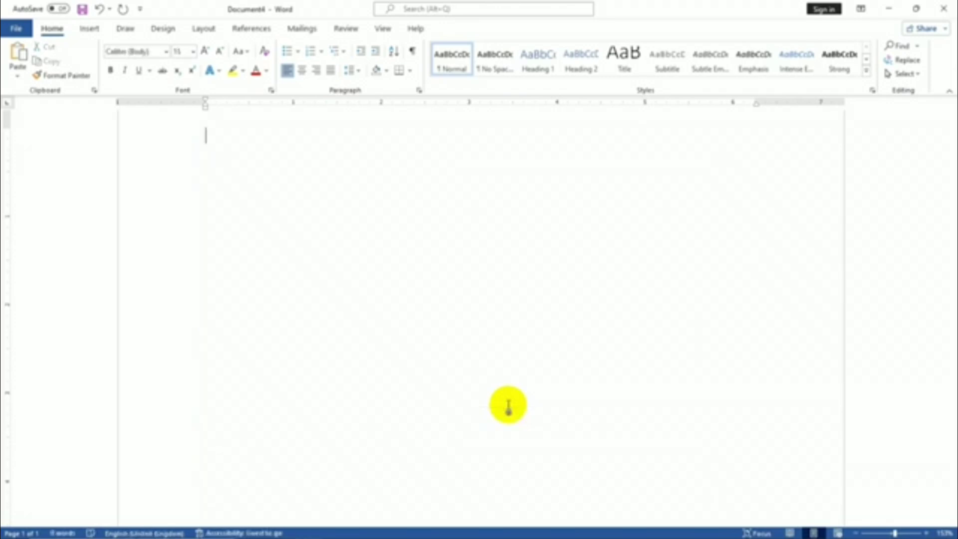
{"action": "scroll", "coordinate": [508, 406], "scroll_direction": "up", "scroll_amount": 1}
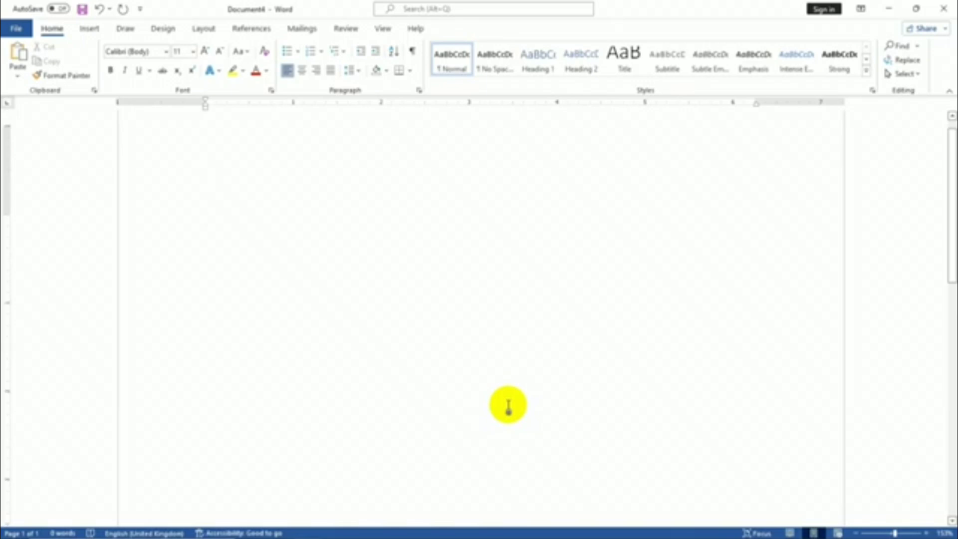
Generate two paragraphs of sample text with =rand(2) and enlarge their font size to 16
{"action": "type", "text": "a"}
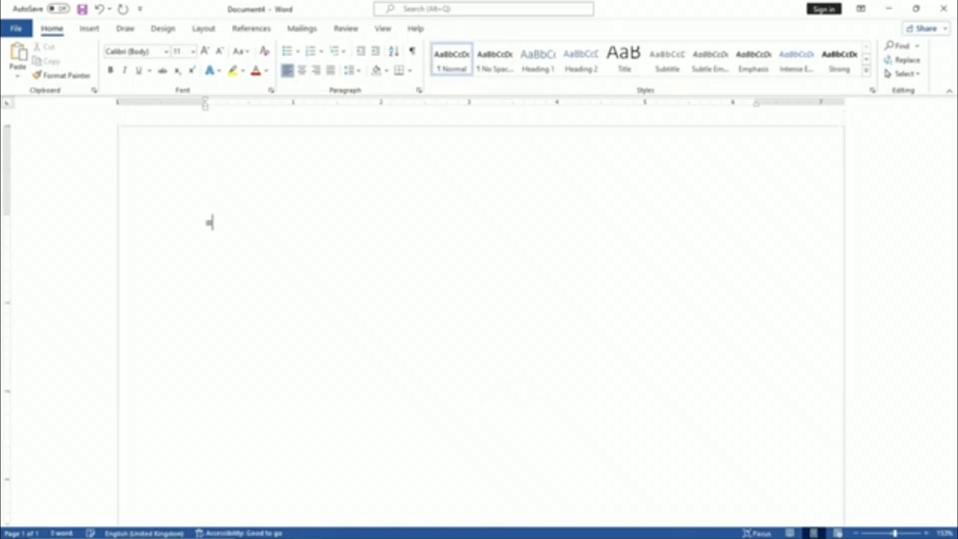
{"action": "type", "text": "rand"}
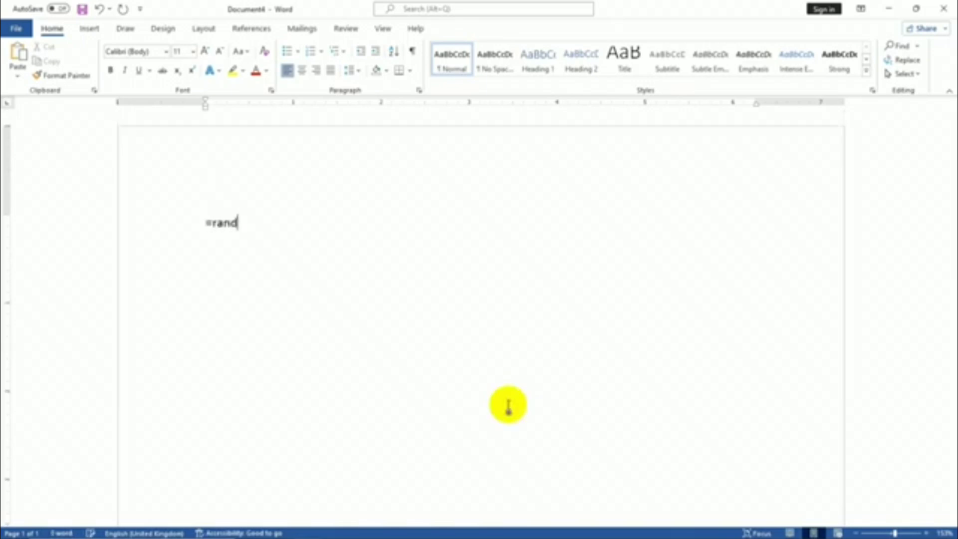
{"action": "type", "text": "(2)"}
{"action": "key", "text": "Return"}
{"action": "scroll", "coordinate": [507, 402], "scroll_direction": "up", "scroll_amount": 2}
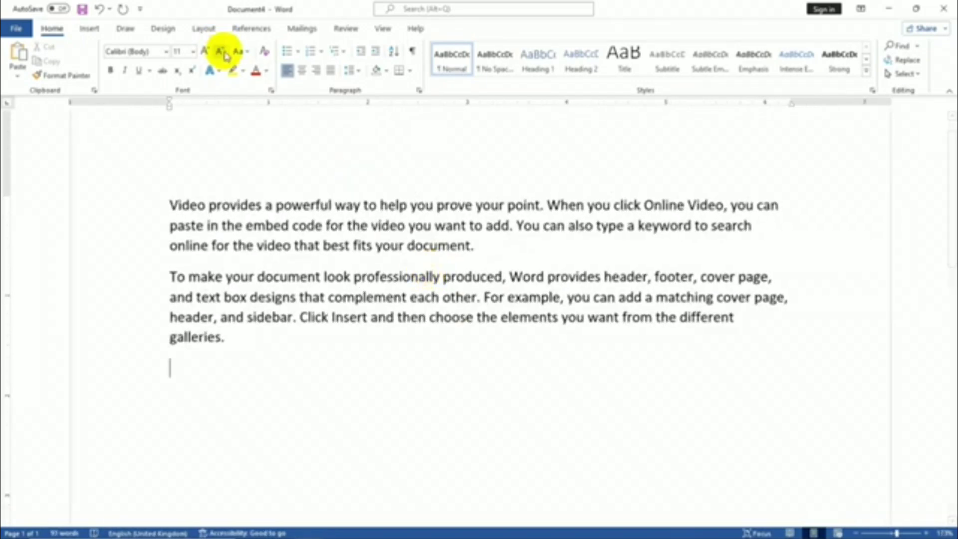
{"action": "left_click", "coordinate": [203, 51]}
{"action": "left_click", "coordinate": [204, 50]}
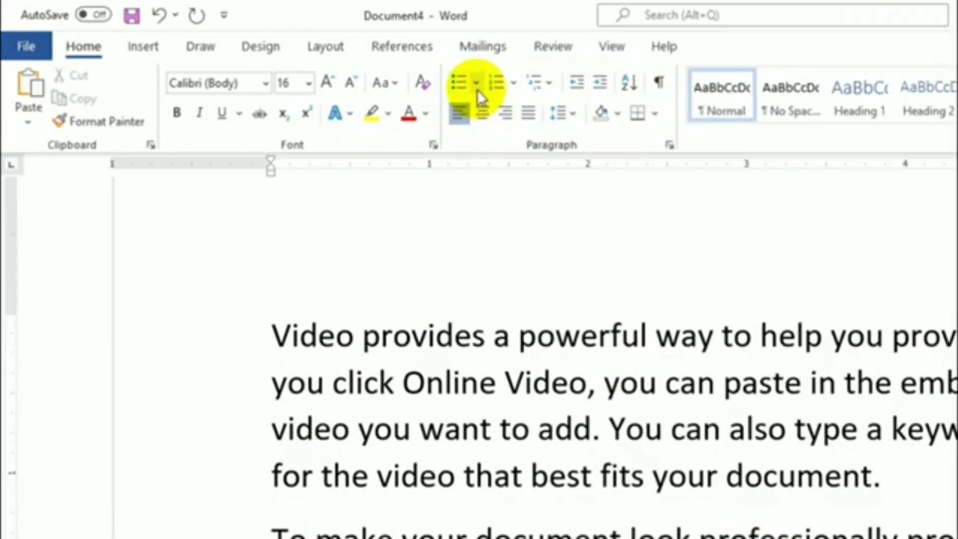
Turn both sample paragraphs into a bulleted list using the check mark bullet from the Bullet Library
{"action": "left_click", "coordinate": [477, 89]}
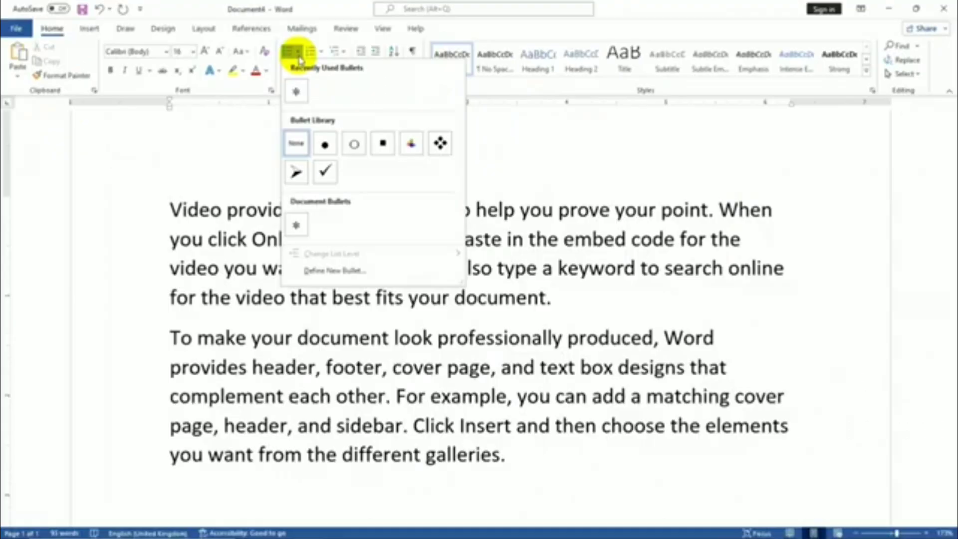
{"action": "left_click", "coordinate": [299, 57]}
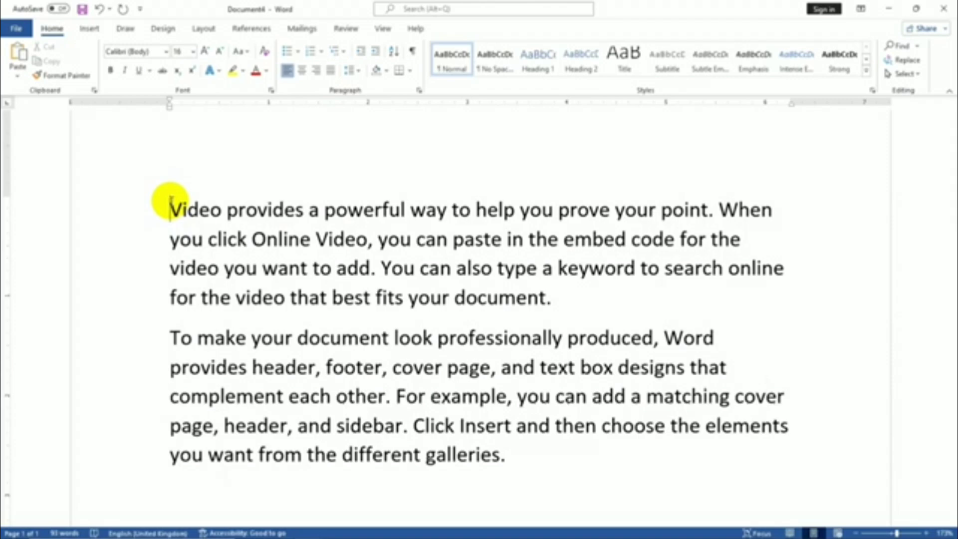
{"action": "key", "text": "shift+Down"}
{"action": "key", "text": "shift+Down"}
{"action": "key", "text": "shift+Down"}
{"action": "key", "text": "shift+Down"}
{"action": "key", "text": "shift+Down"}
{"action": "key", "text": "shift+Down"}
{"action": "key", "text": "shift+Down"}
{"action": "key", "text": "shift+Down"}
{"action": "key", "text": "shift+Down"}
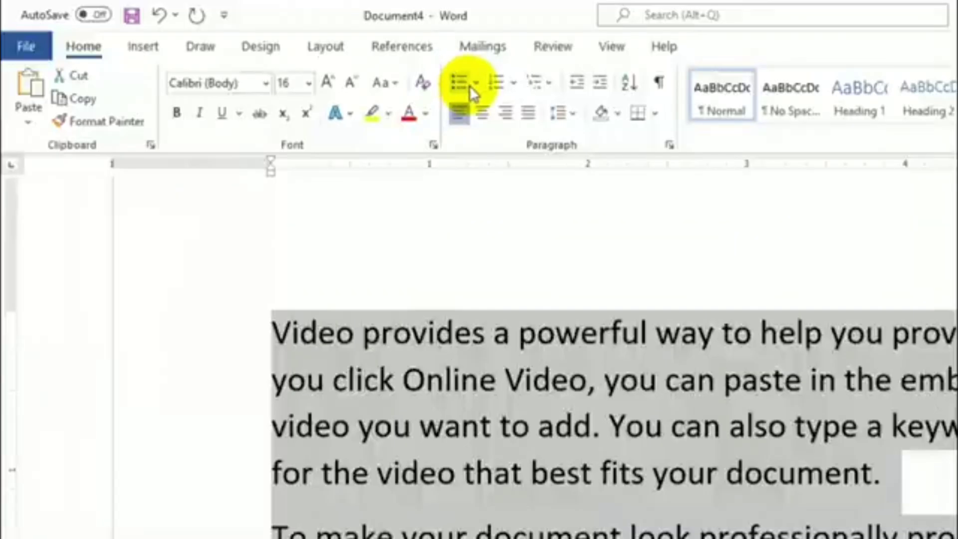
{"action": "left_click", "coordinate": [475, 85]}
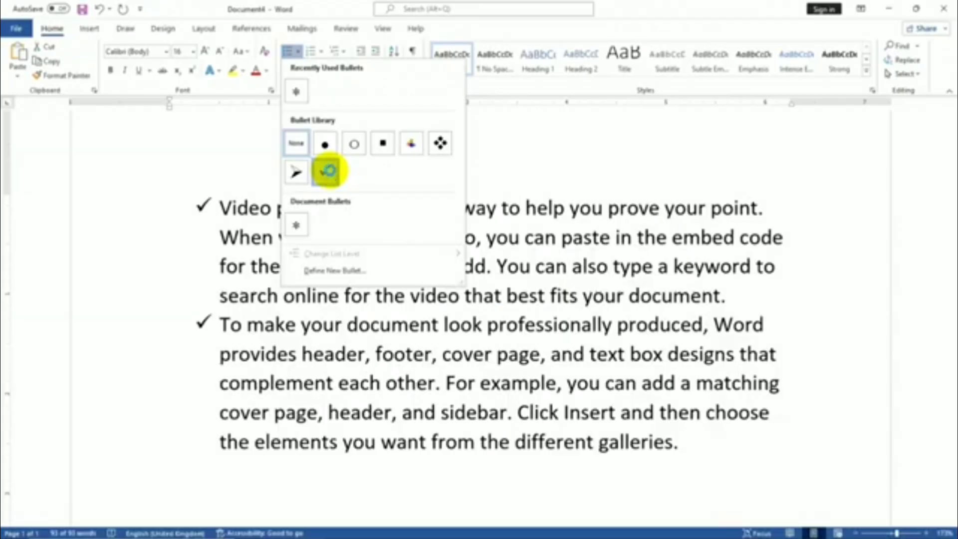
{"action": "left_click", "coordinate": [521, 274]}
{"action": "left_click", "coordinate": [530, 272]}
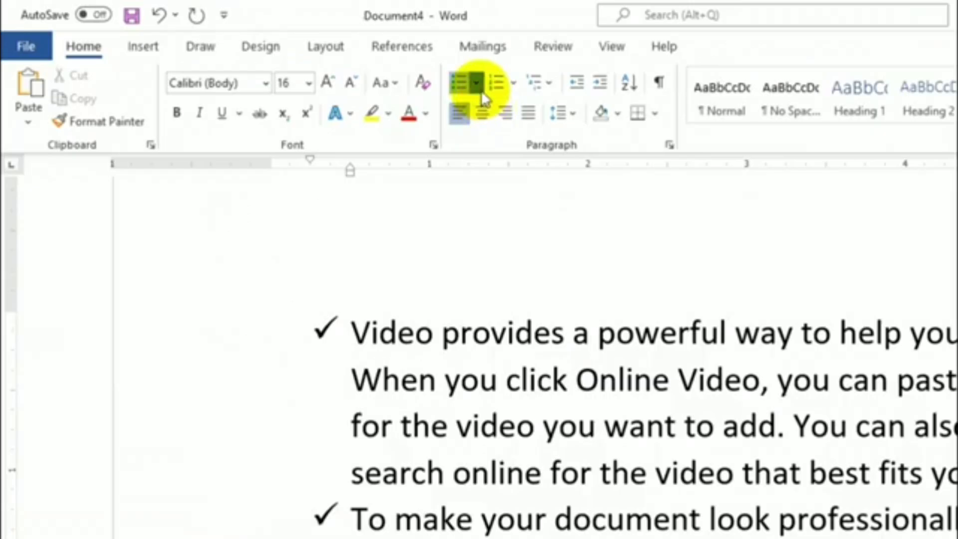
Define the four-petal Wingdings symbol as a new bullet and use it for both list paragraphs
{"action": "left_click", "coordinate": [298, 51]}
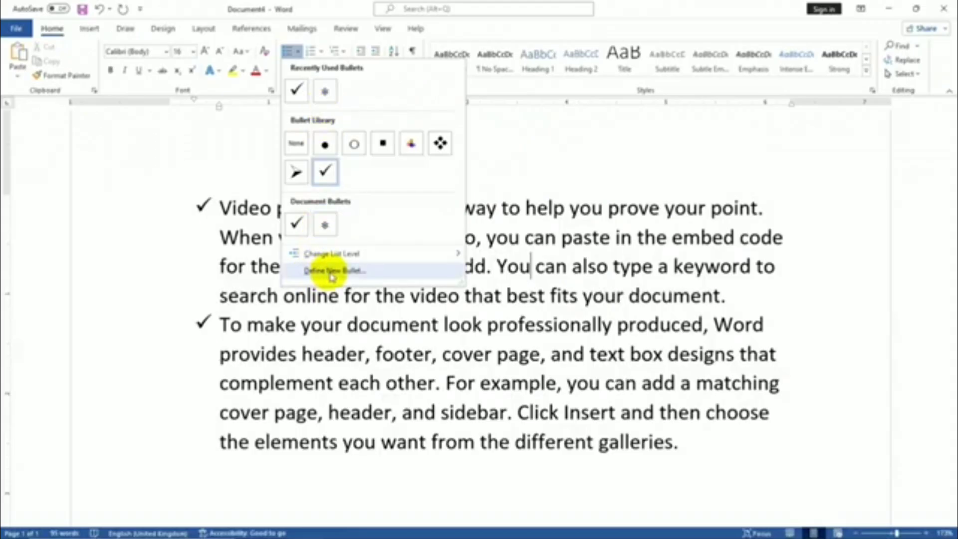
{"action": "left_click", "coordinate": [332, 272]}
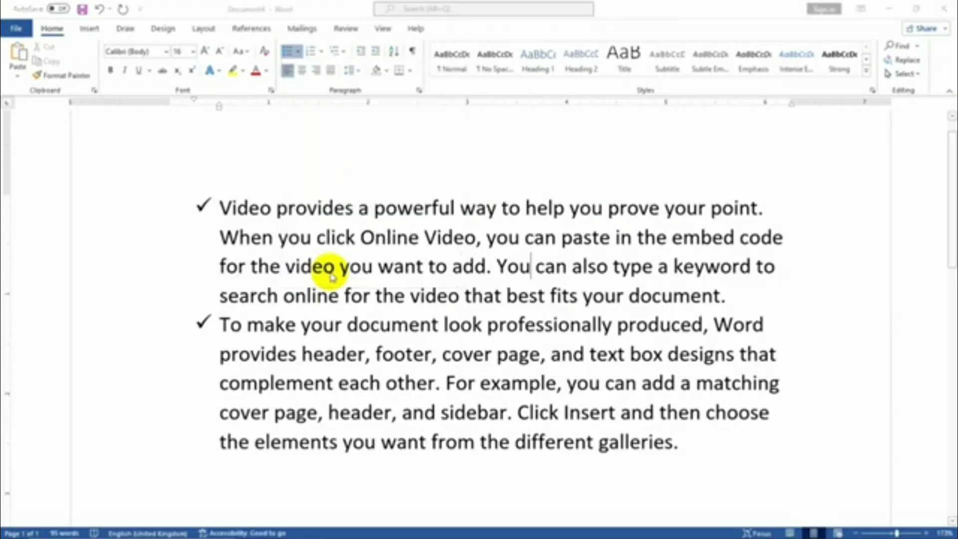
{"action": "left_click", "coordinate": [420, 194]}
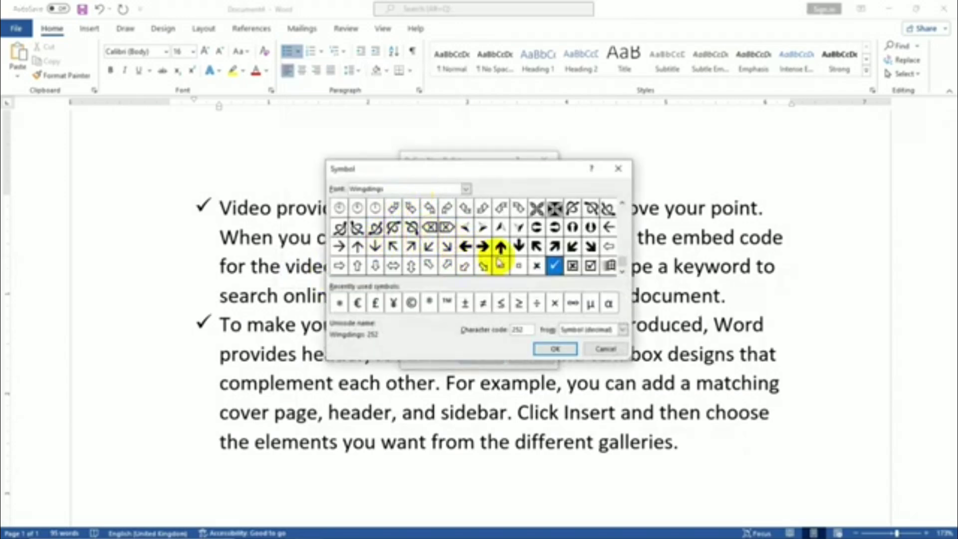
{"action": "left_click", "coordinate": [536, 209]}
{"action": "left_click", "coordinate": [567, 349]}
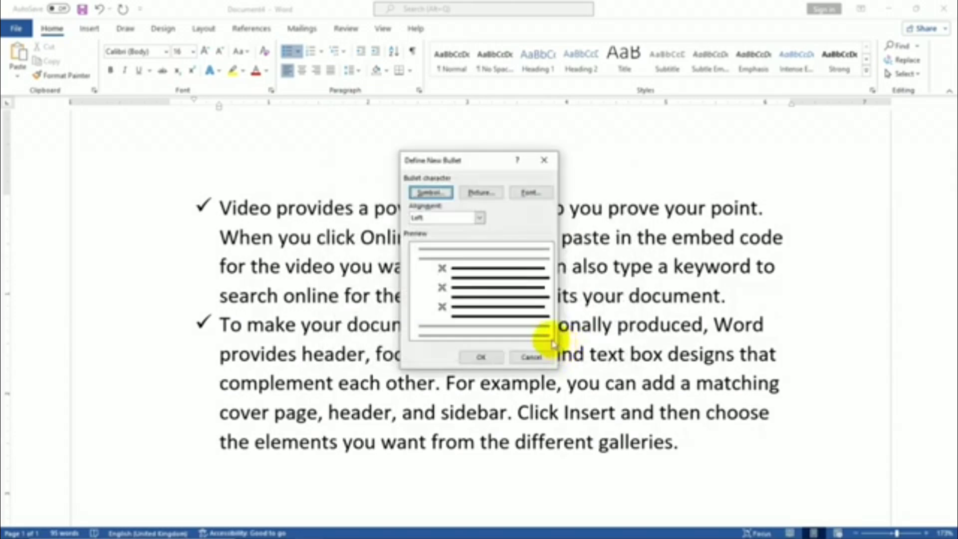
{"action": "left_click", "coordinate": [487, 355]}
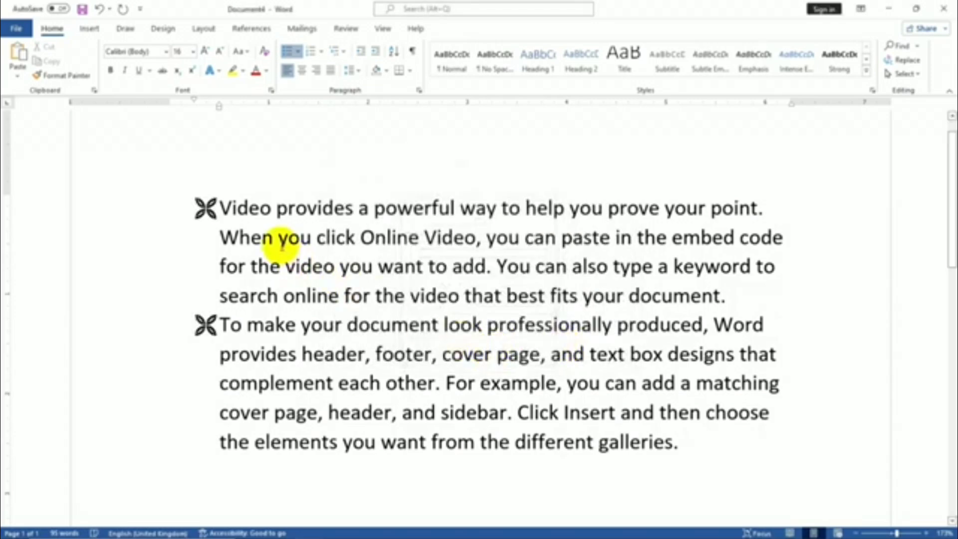
{"action": "left_click", "coordinate": [298, 55]}
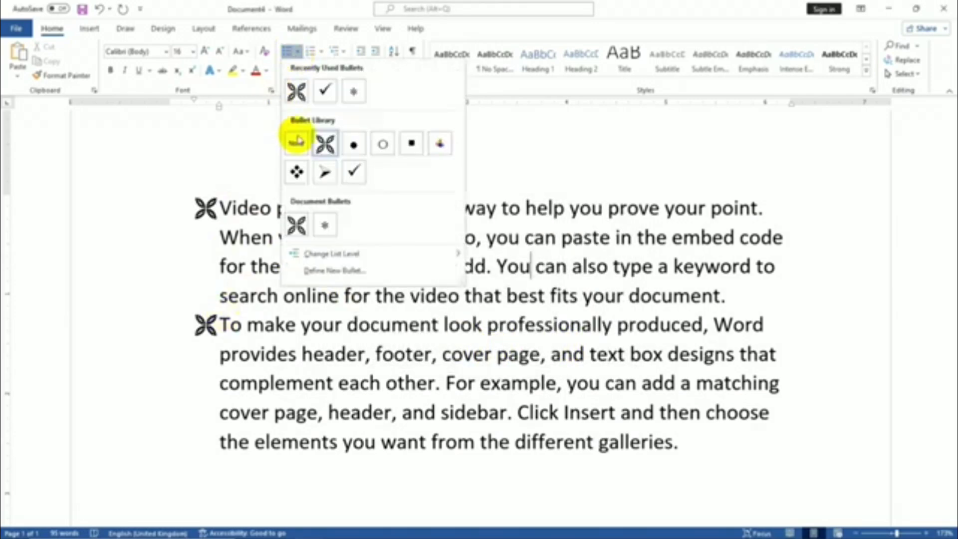
{"action": "left_click", "coordinate": [325, 144]}
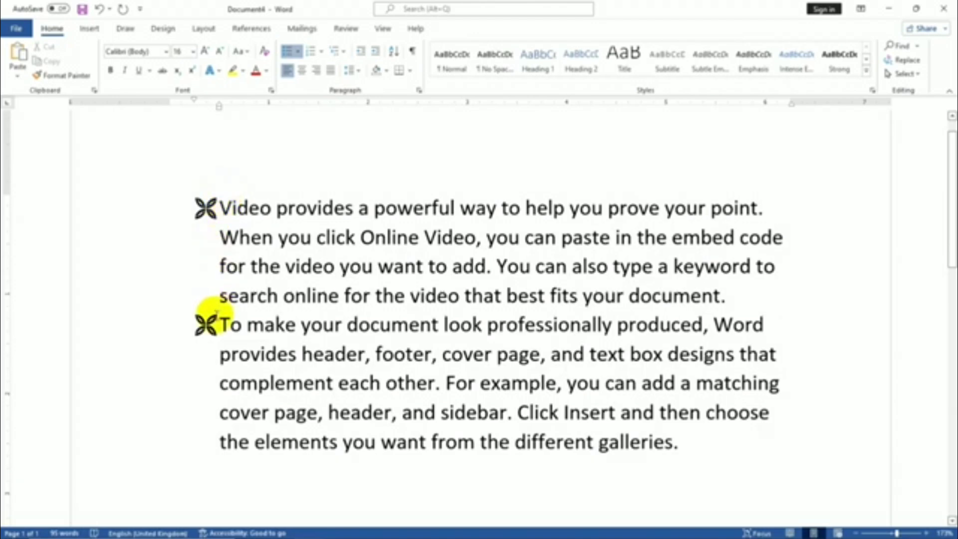
Replace the bullets of both paragraphs with the 1. 2. 3. numbering format
{"action": "key", "text": "ctrl+a"}
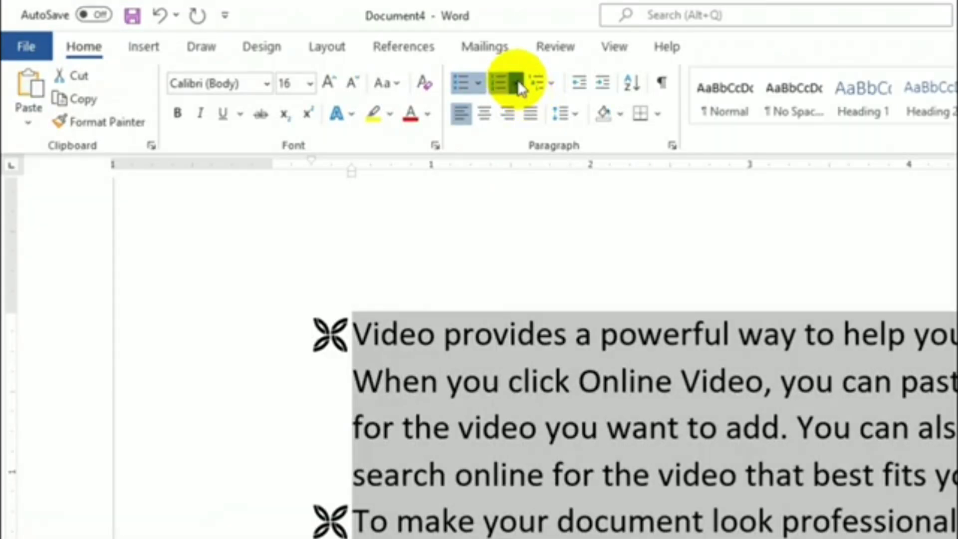
{"action": "left_click", "coordinate": [321, 50]}
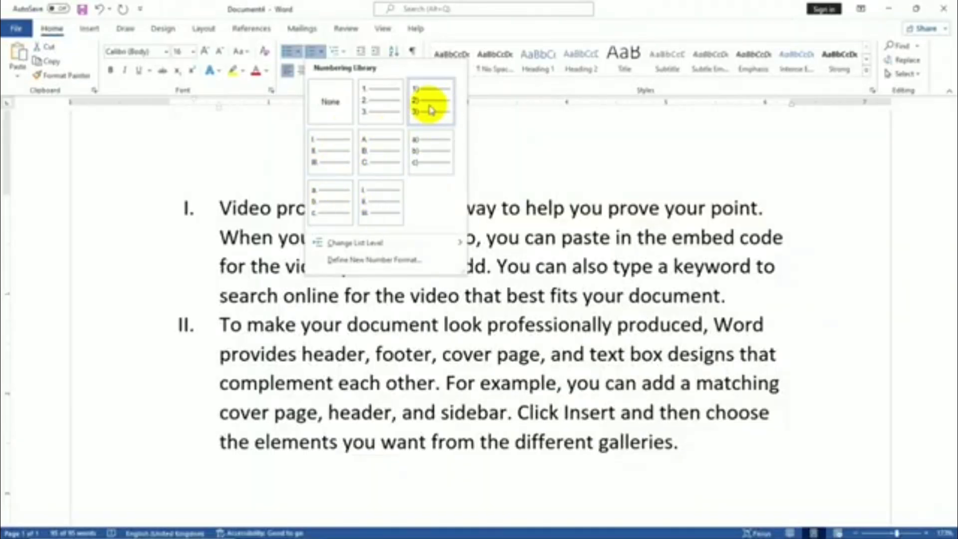
{"action": "left_click", "coordinate": [389, 98]}
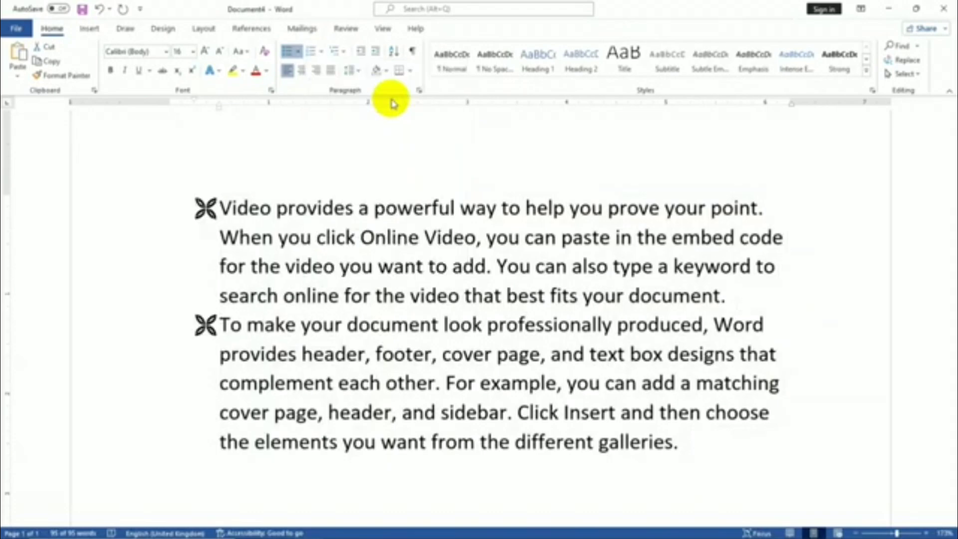
{"action": "left_click", "coordinate": [778, 391]}
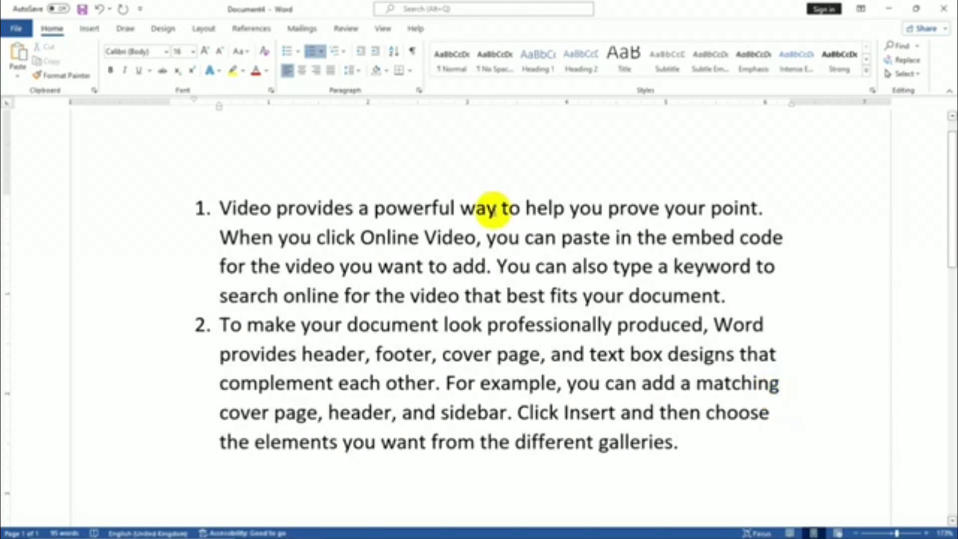
Examine the list formats offered in the multilevel List Library for the numbered paragraphs
{"action": "left_click", "coordinate": [341, 50]}
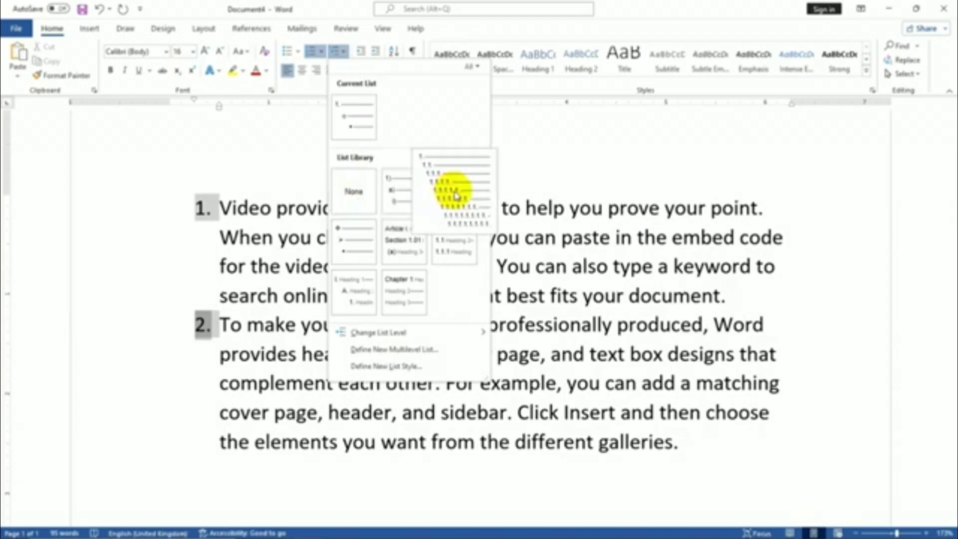
{"action": "mouse_move", "coordinate": [439, 202]}
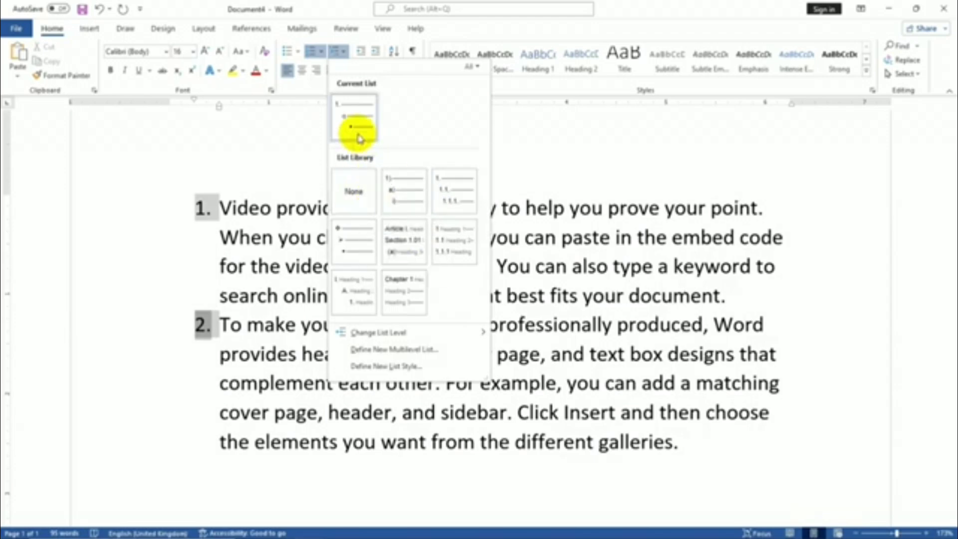
{"action": "mouse_move", "coordinate": [402, 189]}
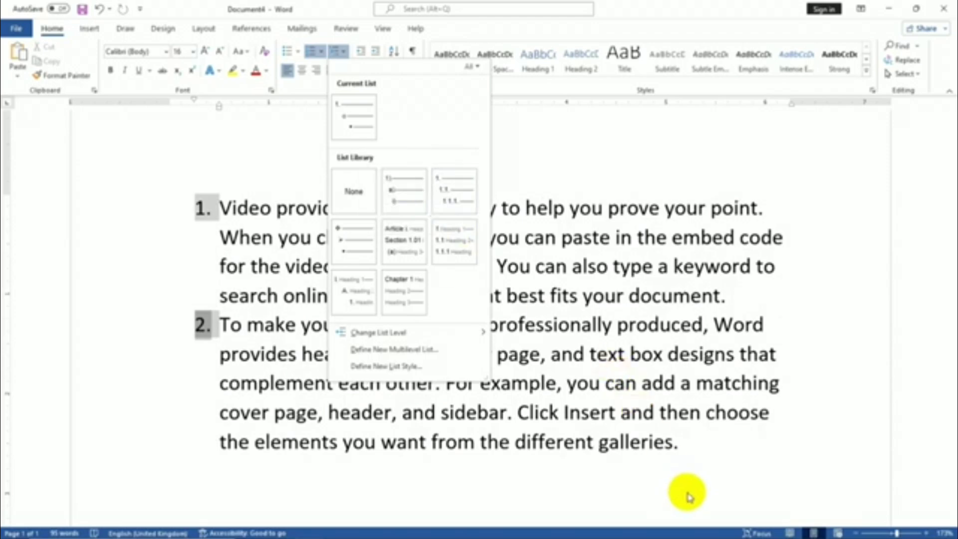
{"action": "left_click", "coordinate": [691, 451]}
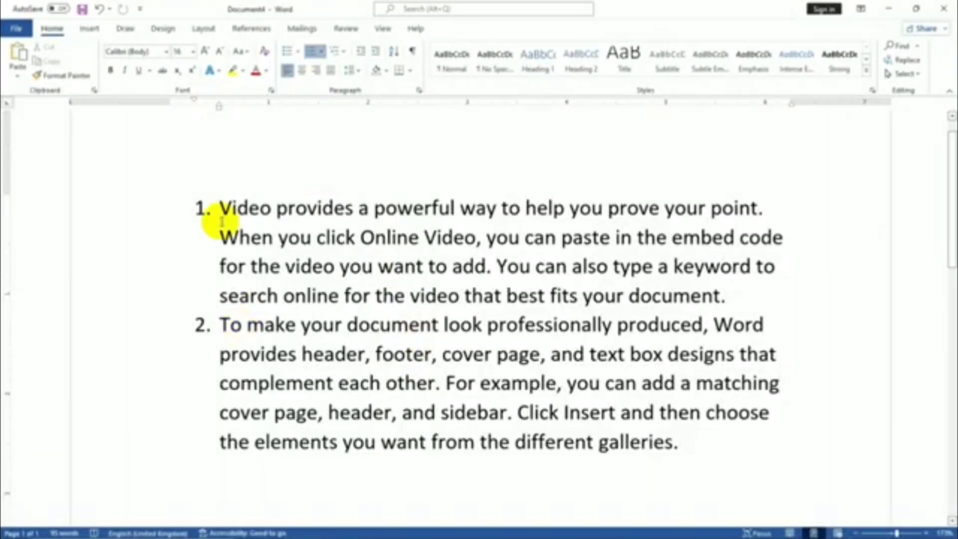
Remove the numbering from both sample paragraphs by applying the None format
{"action": "key", "text": "ctrl+a"}
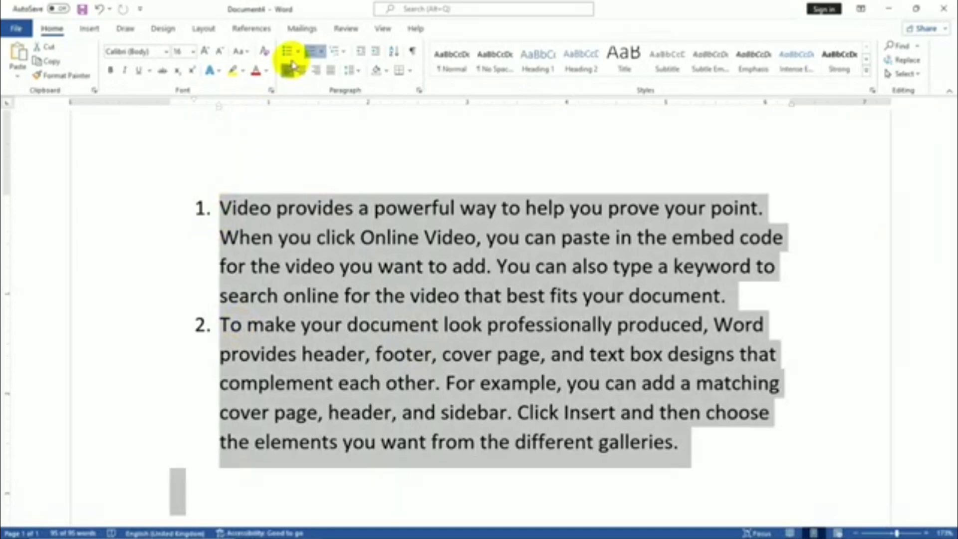
{"action": "left_click", "coordinate": [321, 51]}
{"action": "left_click", "coordinate": [328, 176]}
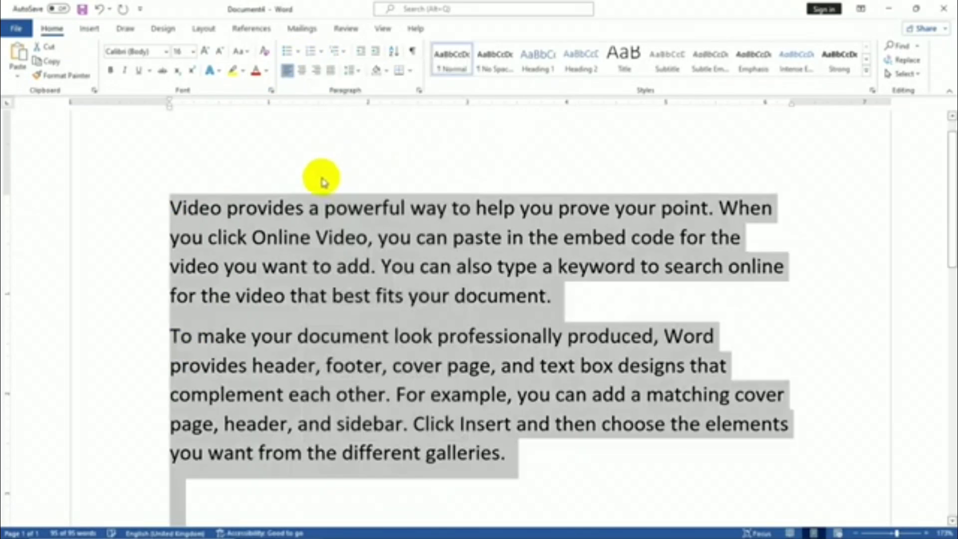
{"action": "left_click", "coordinate": [320, 51]}
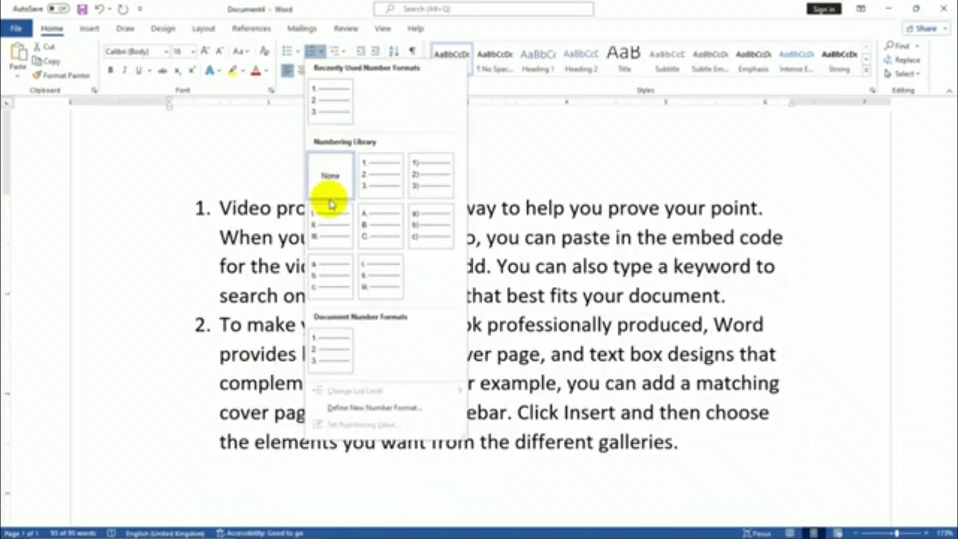
{"action": "left_click", "coordinate": [521, 453]}
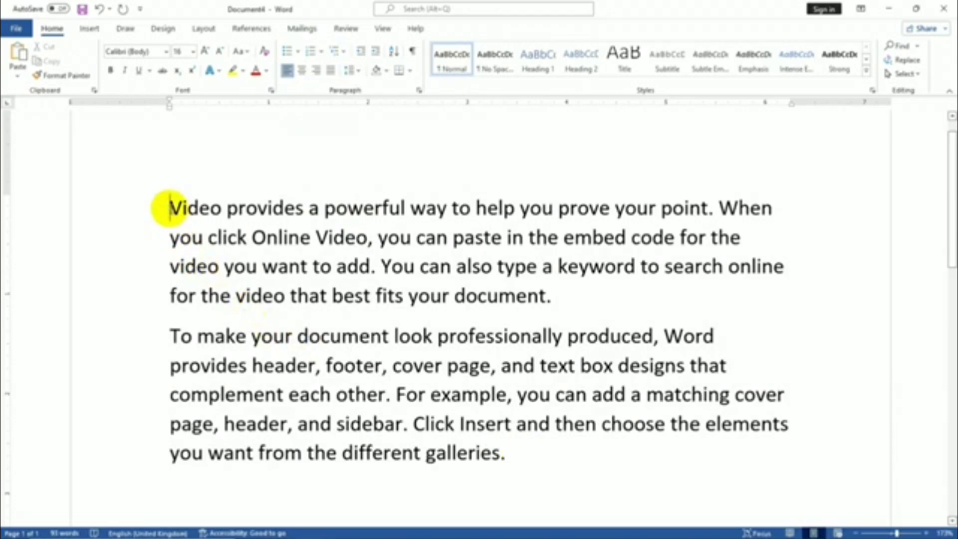
Add the title "Microsoft Word" on its own line above the first paragraph and make it bold at font size 20
{"action": "key", "text": "Return"}
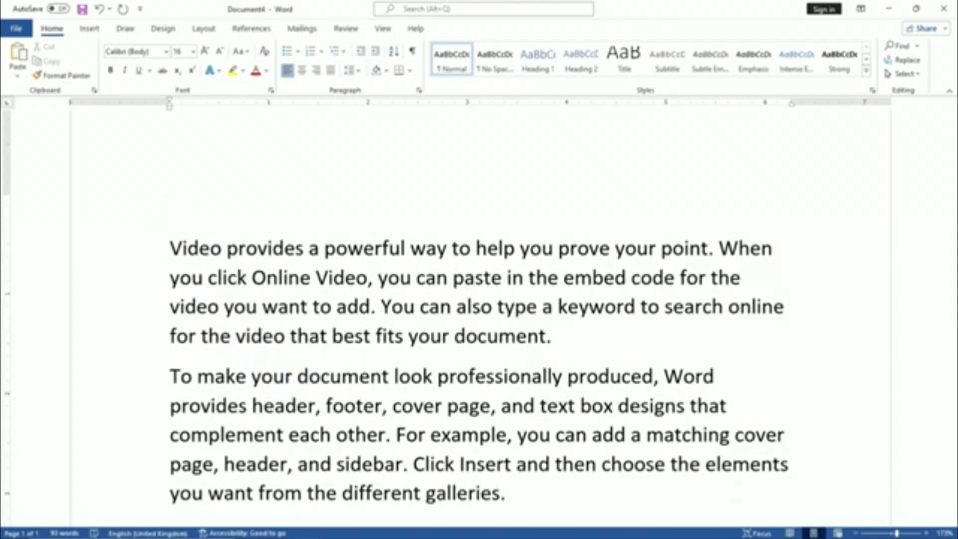
{"action": "type", "text": "Microsoft Word"}
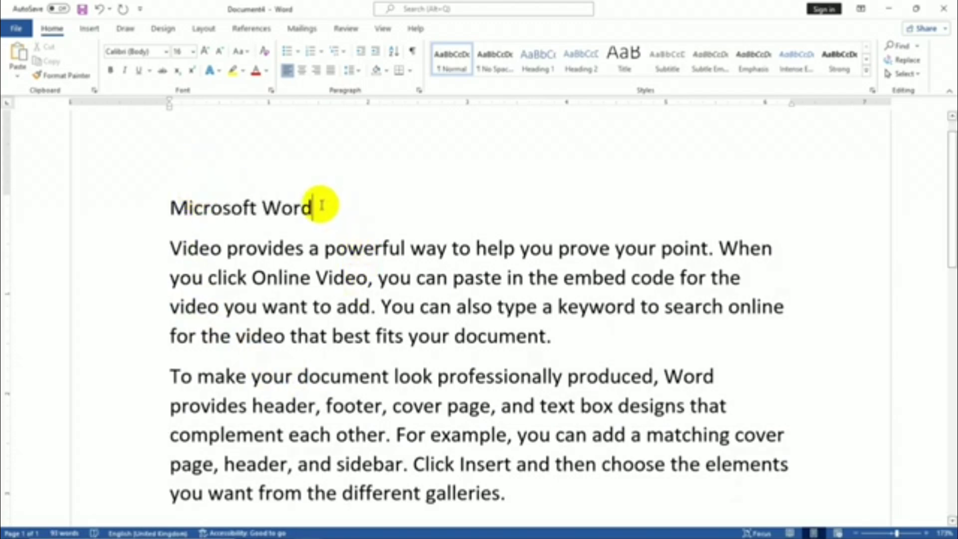
{"action": "key", "text": "shift+Left"}
{"action": "key", "text": "shift+Left"}
{"action": "key", "text": "shift+Left"}
{"action": "key", "text": "shift+Left"}
{"action": "key", "text": "shift+Left"}
{"action": "key", "text": "shift+Left"}
{"action": "key", "text": "shift+Left"}
{"action": "key", "text": "shift+Left"}
{"action": "key", "text": "shift+Left"}
{"action": "key", "text": "shift+Left"}
{"action": "key", "text": "shift+Left"}
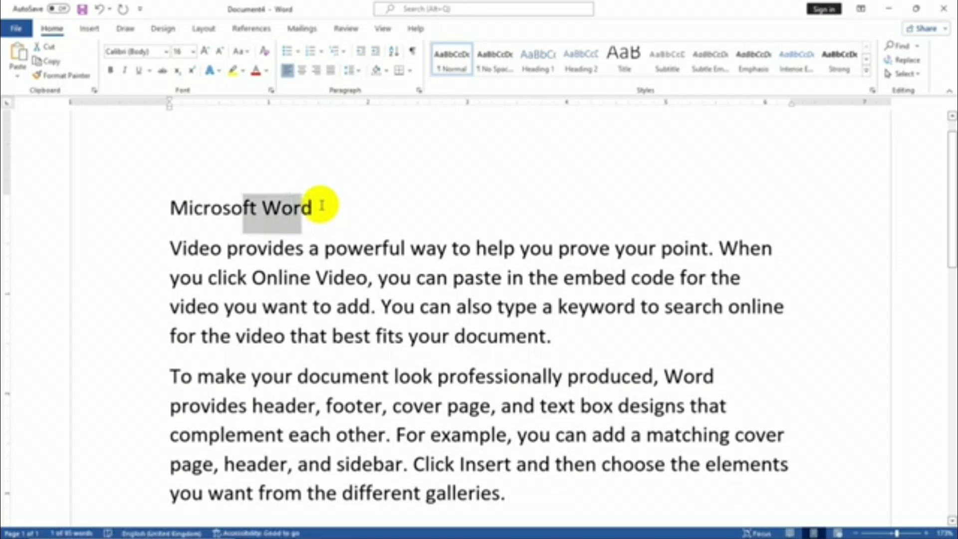
{"action": "key", "text": "shift+Left"}
{"action": "key", "text": "shift+Left"}
{"action": "key", "text": "shift+Left"}
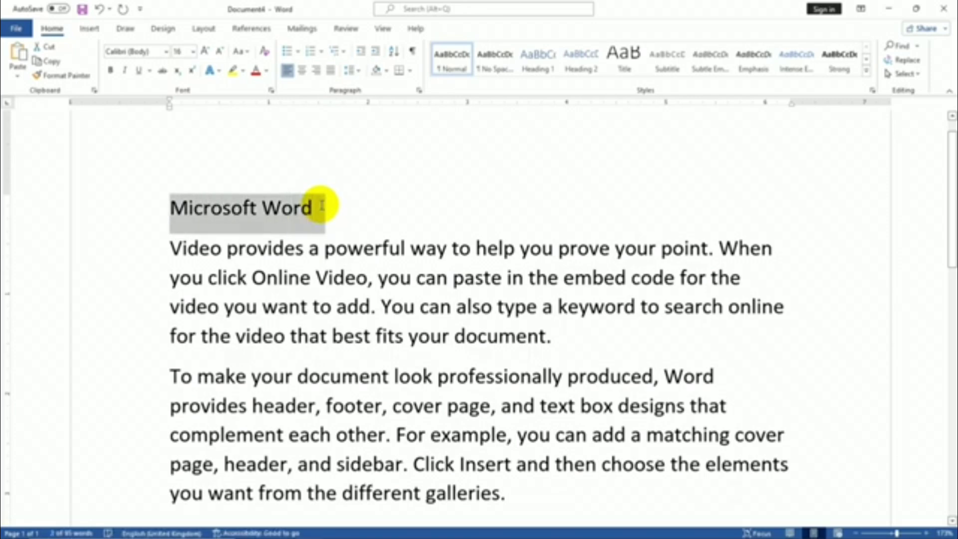
{"action": "left_click", "coordinate": [203, 51]}
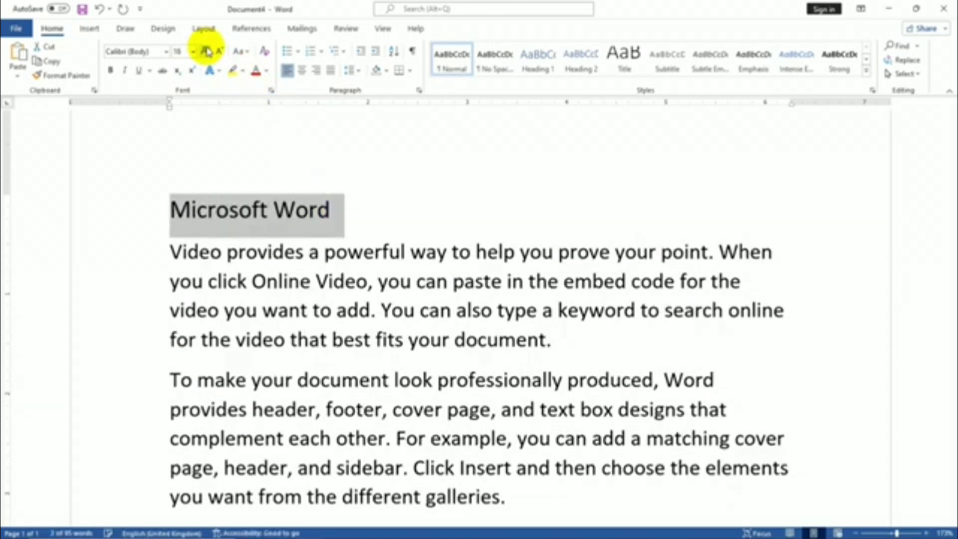
{"action": "left_click", "coordinate": [203, 51]}
{"action": "left_click", "coordinate": [111, 70]}
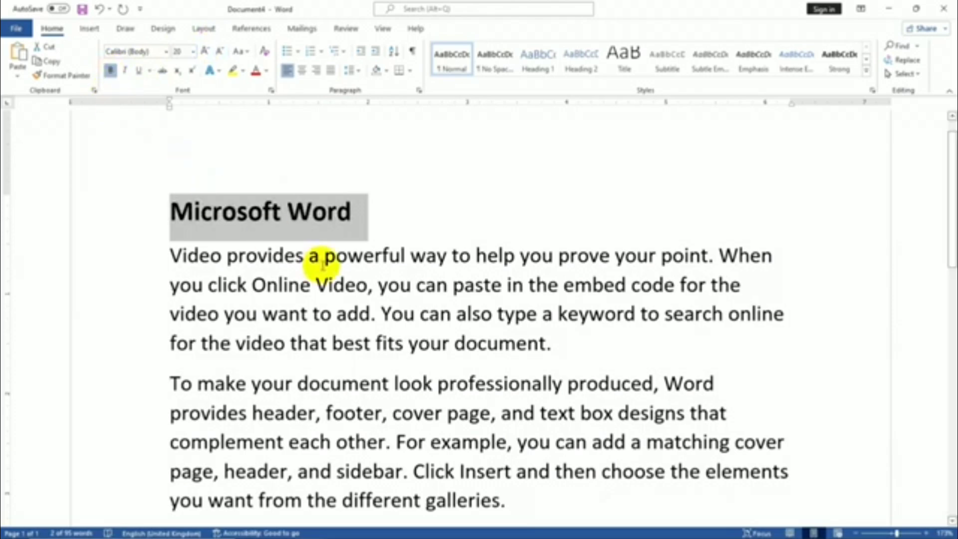
{"action": "left_click", "coordinate": [323, 257]}
Center the title "Microsoft Word" on the page
{"action": "left_click", "coordinate": [352, 210]}
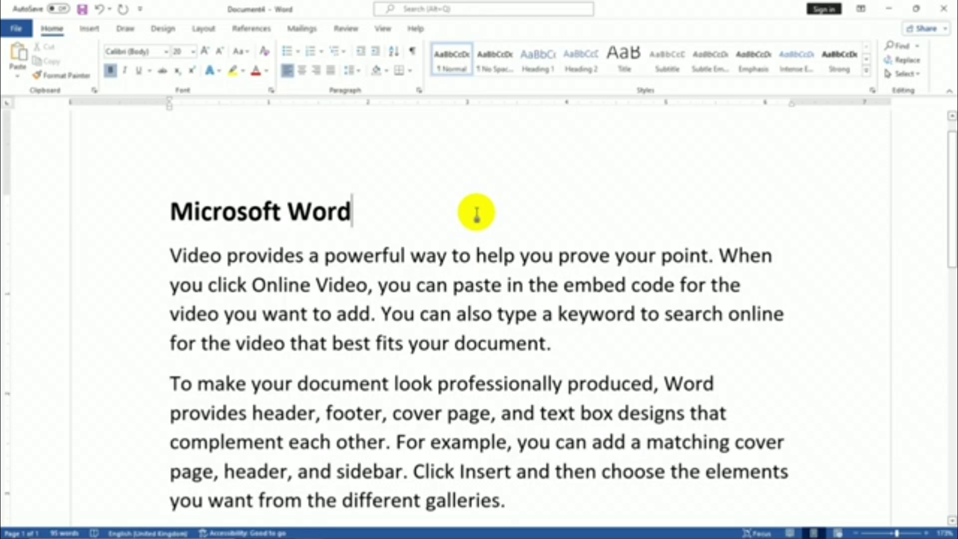
{"action": "key", "text": "shift+Left"}
{"action": "key", "text": "shift+Left"}
{"action": "key", "text": "shift+Left"}
{"action": "key", "text": "shift+Left"}
{"action": "key", "text": "shift+Left"}
{"action": "key", "text": "shift+Left"}
{"action": "key", "text": "shift+Left"}
{"action": "key", "text": "shift+Left"}
{"action": "key", "text": "shift+Left"}
{"action": "key", "text": "shift+Left"}
{"action": "key", "text": "shift+Left"}
{"action": "key", "text": "shift+Left"}
{"action": "key", "text": "shift+Left"}
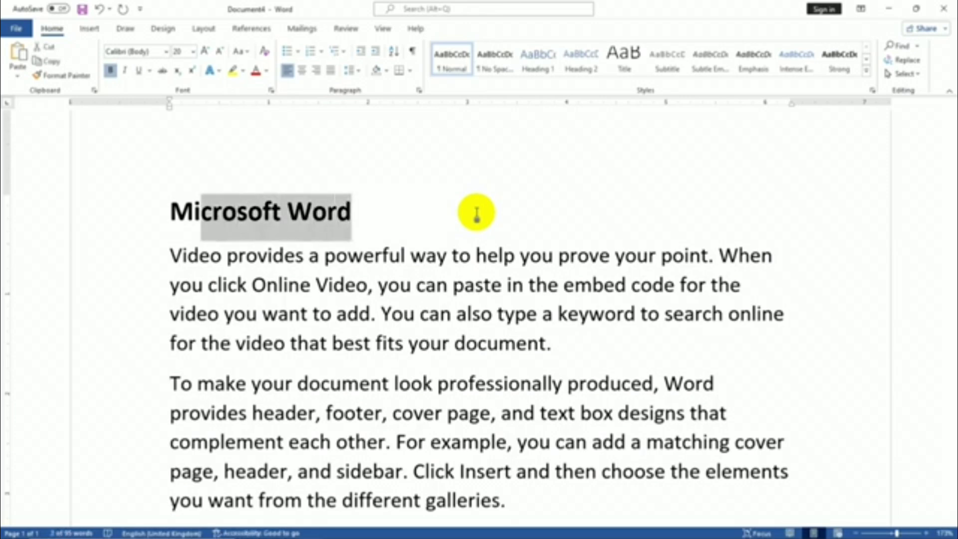
{"action": "key", "text": "shift+Left"}
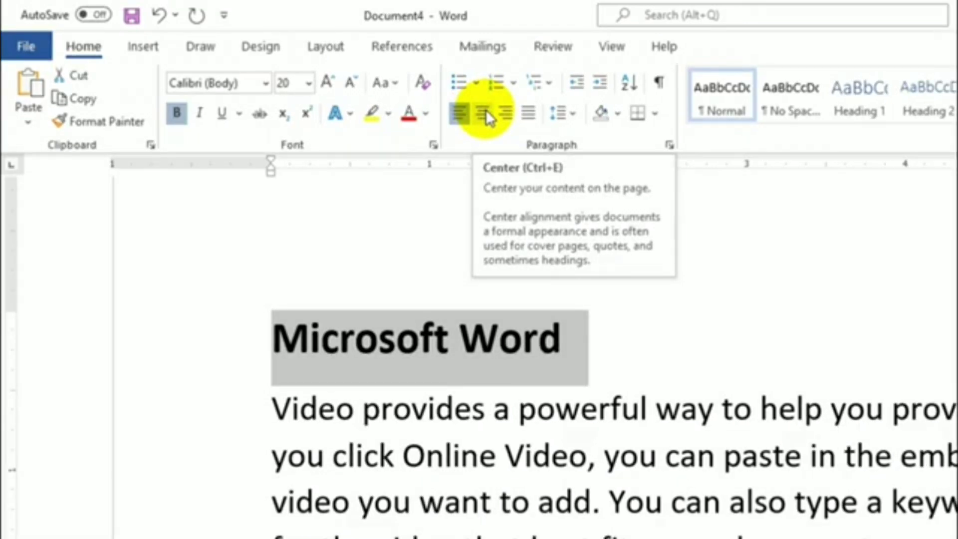
{"action": "left_click", "coordinate": [487, 114]}
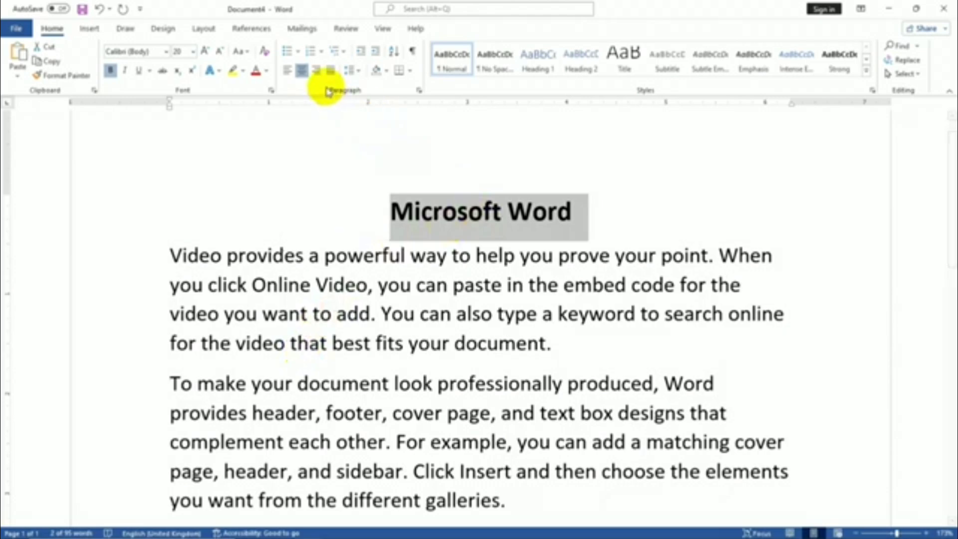
Try right and left alignment on the title, and return it to centered alignment
{"action": "left_click", "coordinate": [317, 71]}
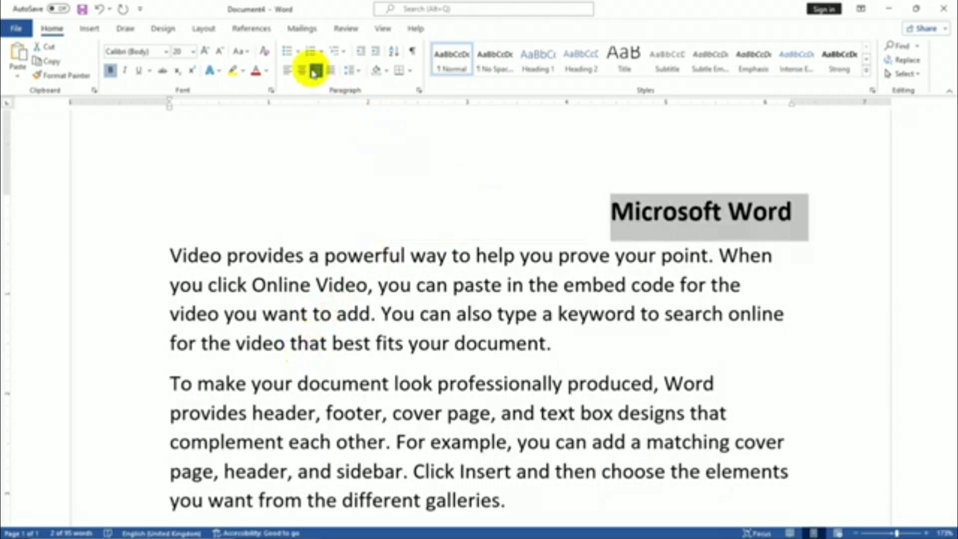
{"action": "left_click", "coordinate": [303, 71]}
{"action": "left_click", "coordinate": [293, 71]}
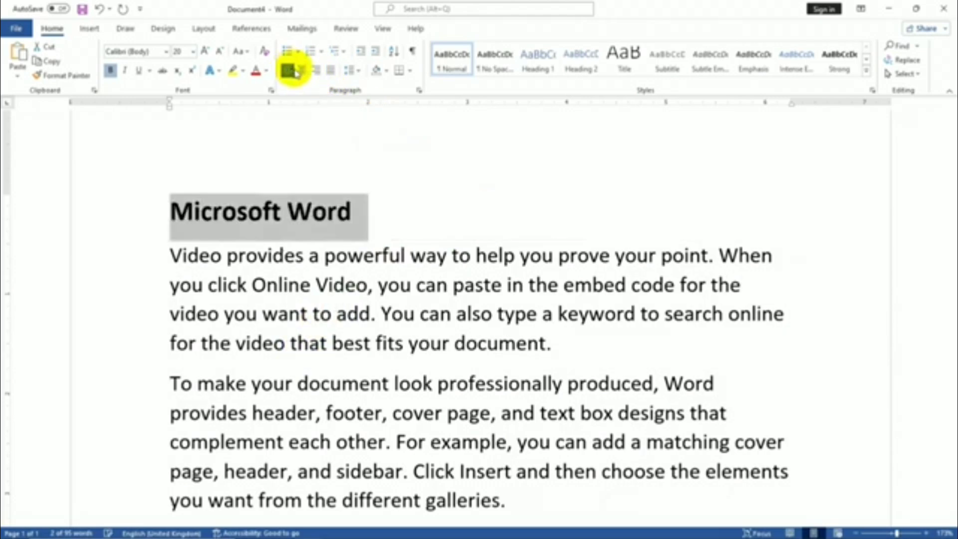
{"action": "left_click", "coordinate": [316, 70]}
{"action": "left_click", "coordinate": [303, 72]}
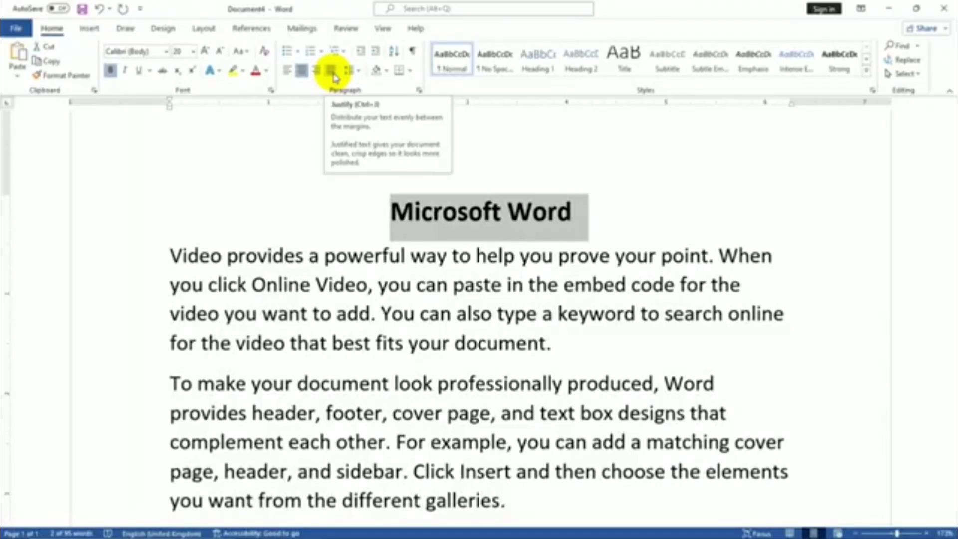
Justify both paragraphs below the title, and set the second paragraph back to left alignment
{"action": "left_click", "coordinate": [578, 342]}
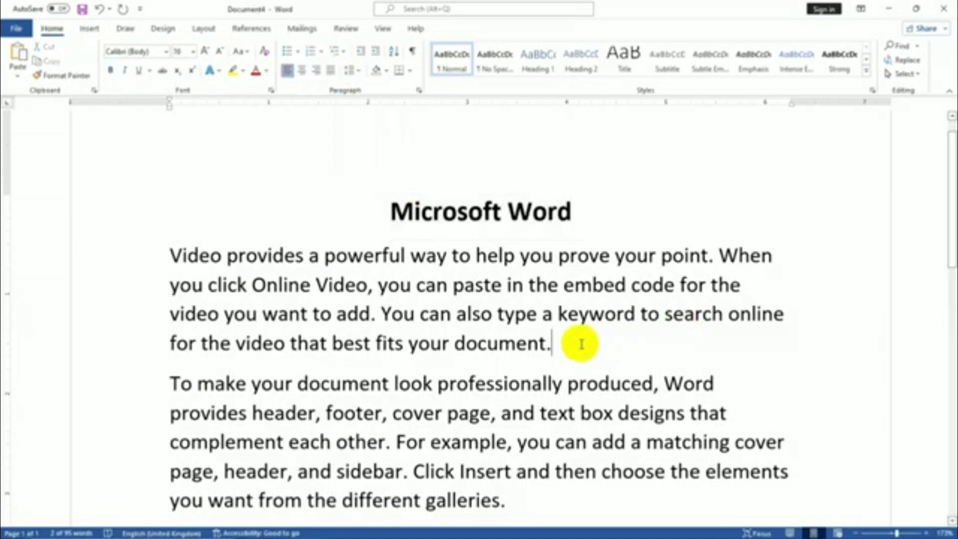
{"action": "scroll", "coordinate": [237, 234], "scroll_direction": "down", "scroll_amount": 2}
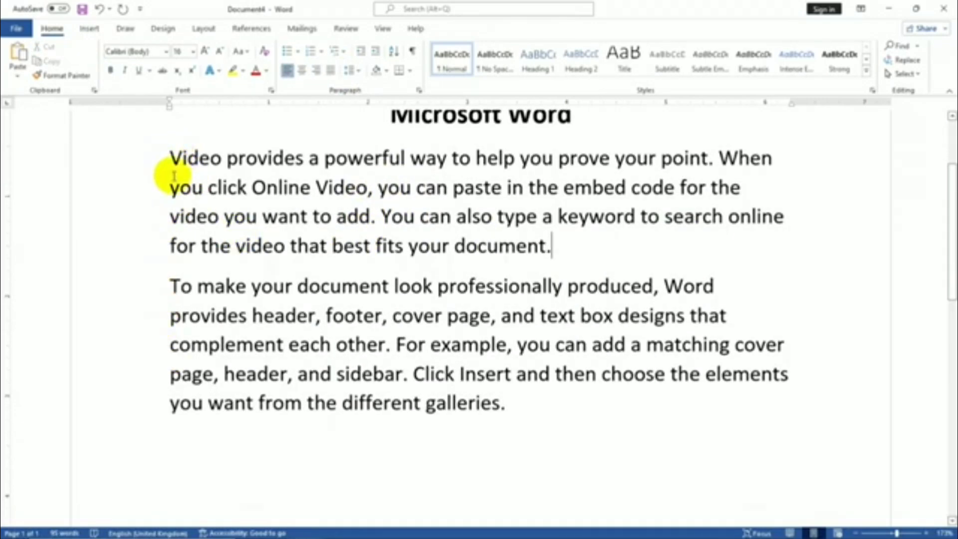
{"action": "scroll", "coordinate": [677, 319], "scroll_direction": "up", "scroll_amount": 1}
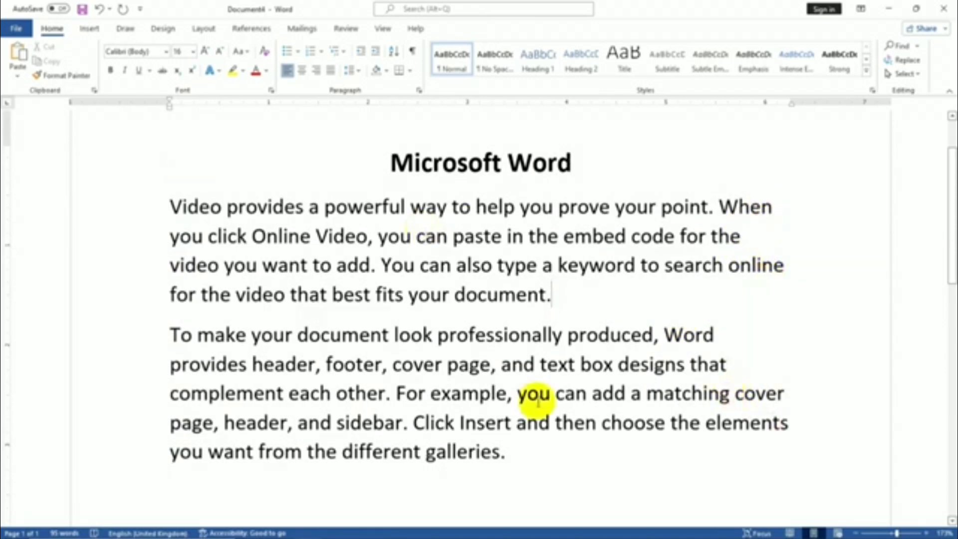
{"action": "left_click", "coordinate": [170, 204]}
{"action": "key", "text": "shift+Down"}
{"action": "key", "text": "shift+Down"}
{"action": "key", "text": "shift+Down"}
{"action": "key", "text": "shift+Down"}
{"action": "key", "text": "shift+Down"}
{"action": "key", "text": "shift+Down"}
{"action": "key", "text": "shift+Down"}
{"action": "key", "text": "shift+Down"}
{"action": "key", "text": "shift+Down"}
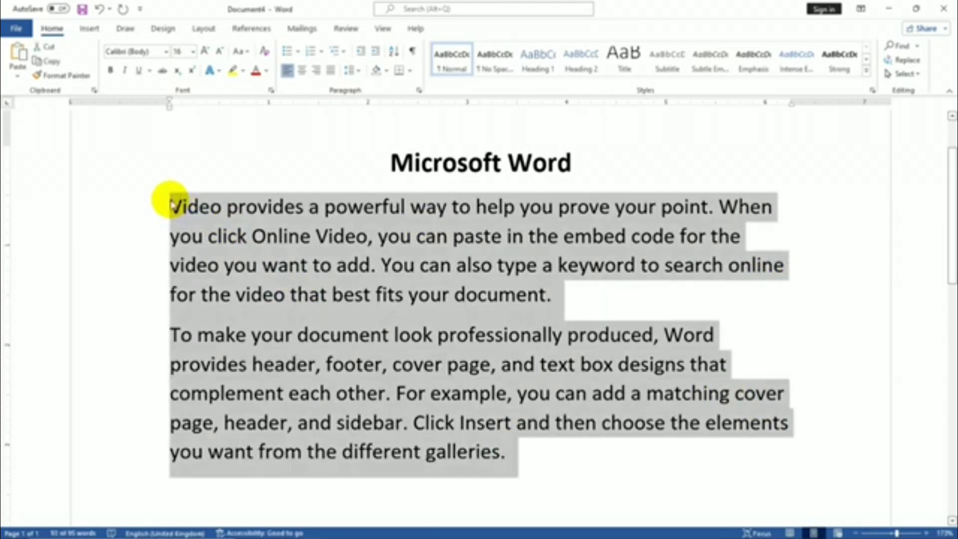
{"action": "left_click", "coordinate": [332, 70]}
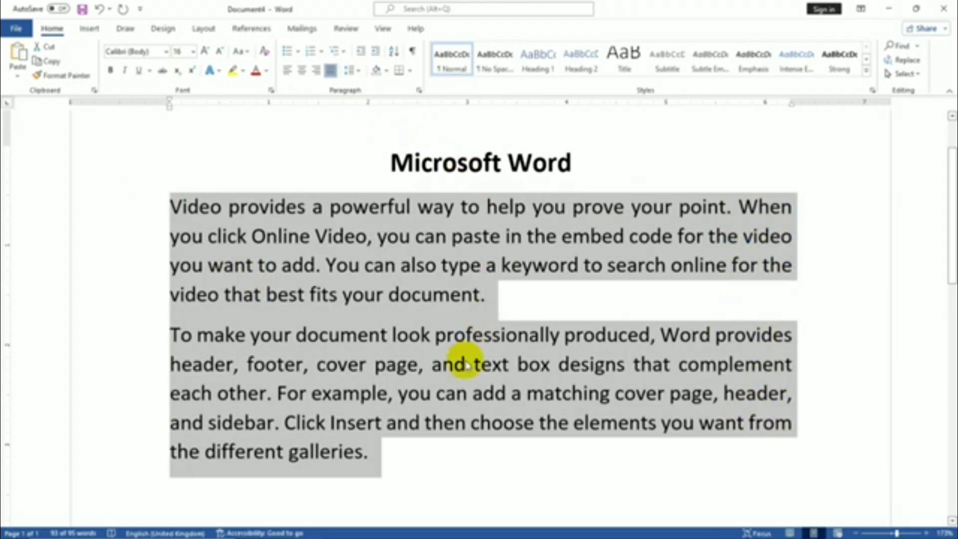
{"action": "left_click", "coordinate": [422, 454]}
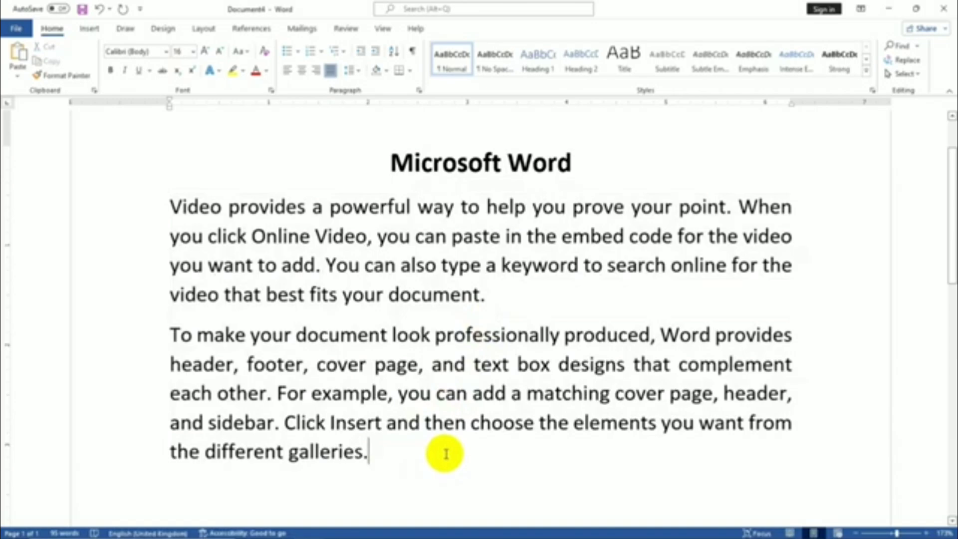
{"action": "left_click", "coordinate": [285, 70]}
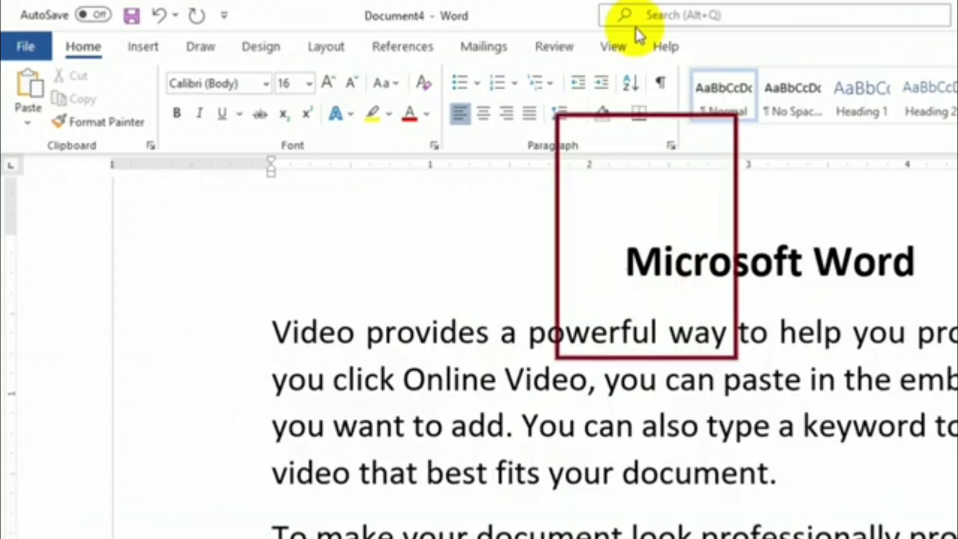
Preview the line spacing options on the whole document and reduce the first paragraph's line spacing to 1.0
{"action": "left_click", "coordinate": [574, 115]}
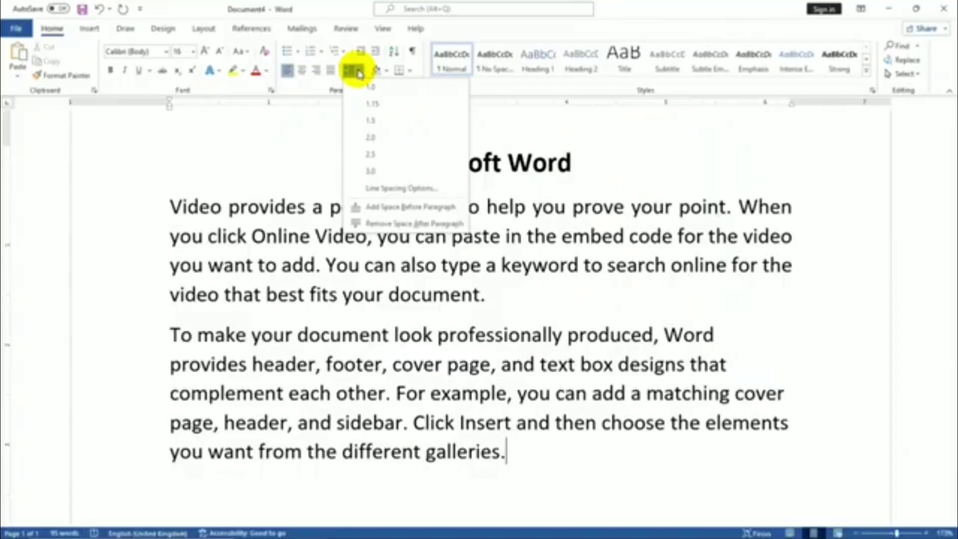
{"action": "left_click", "coordinate": [215, 316]}
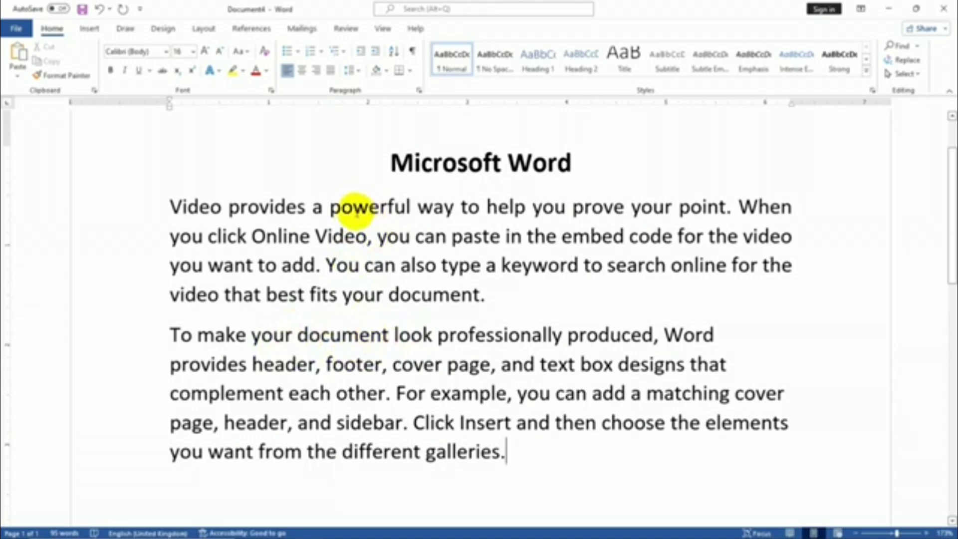
{"action": "left_click", "coordinate": [170, 203]}
{"action": "key", "text": "ctrl+a"}
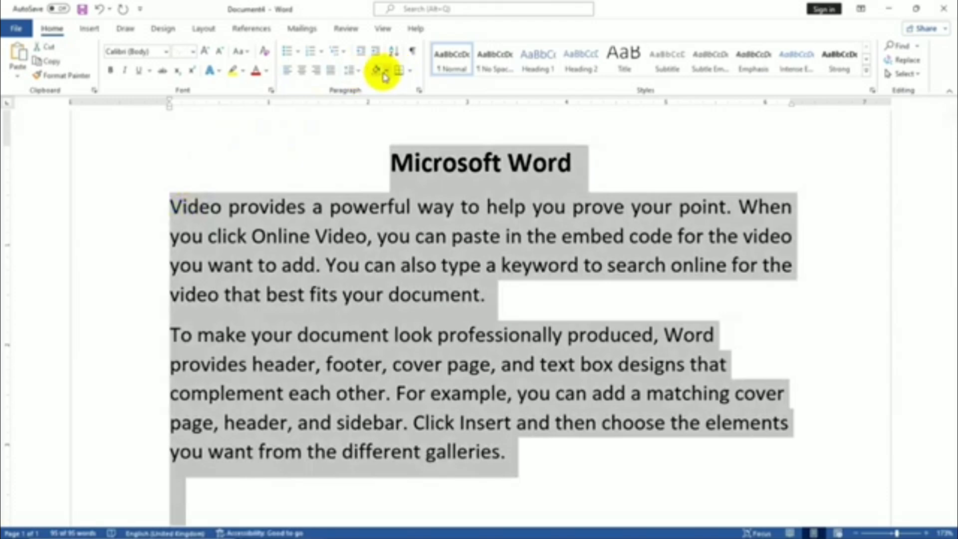
{"action": "left_click", "coordinate": [355, 71]}
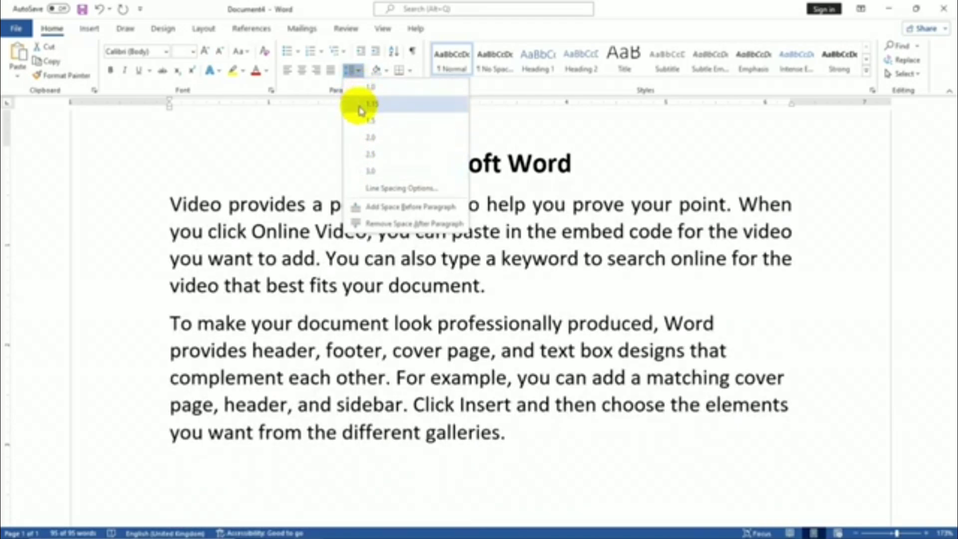
{"action": "left_click", "coordinate": [385, 268]}
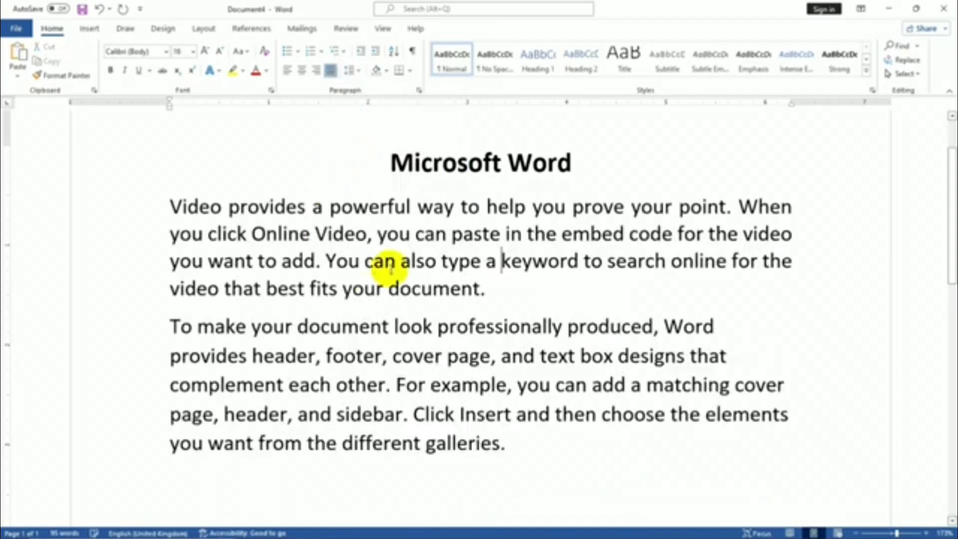
Increase the indent of the second paragraph by one level
{"action": "left_click", "coordinate": [507, 291]}
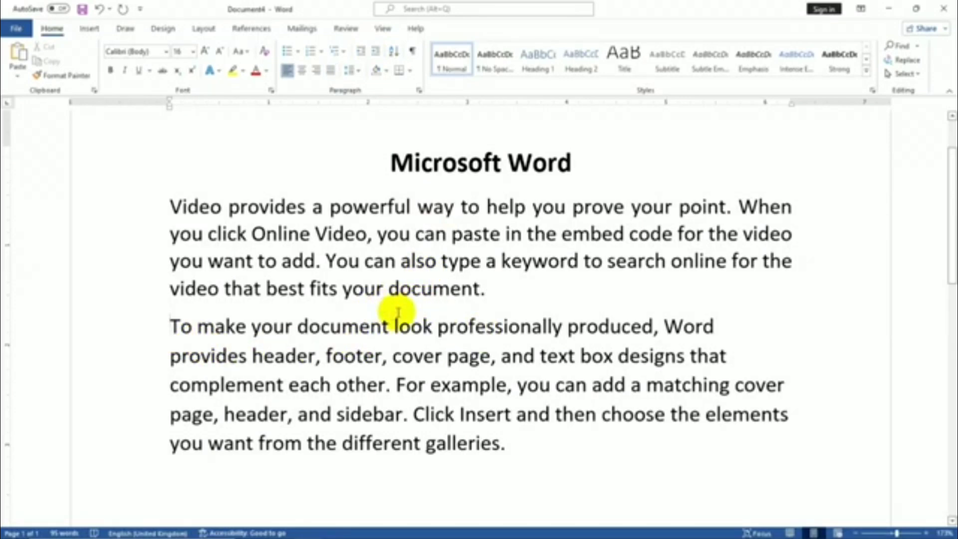
{"action": "left_click", "coordinate": [376, 52]}
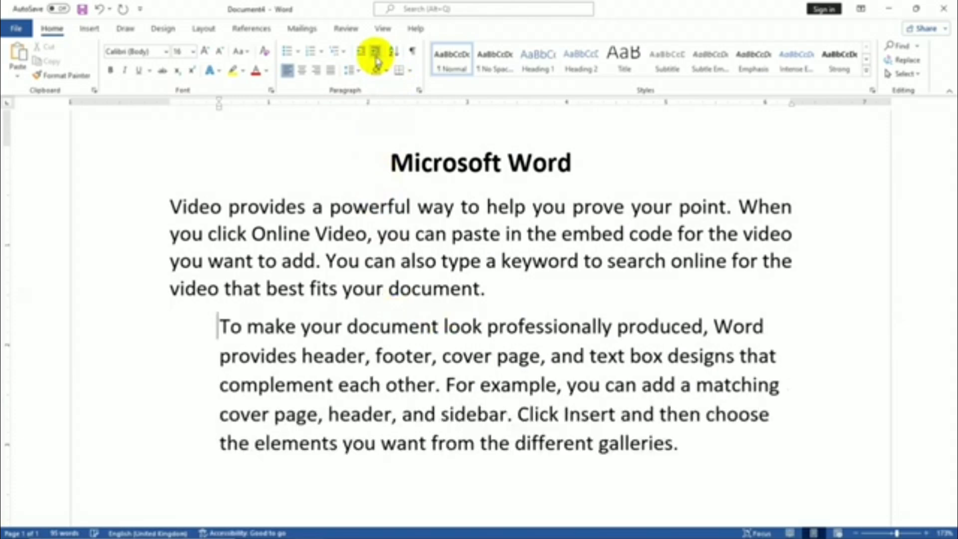
Increase the indent of the second paragraph by four more levels
{"action": "left_click", "coordinate": [378, 61]}
{"action": "left_click", "coordinate": [378, 58]}
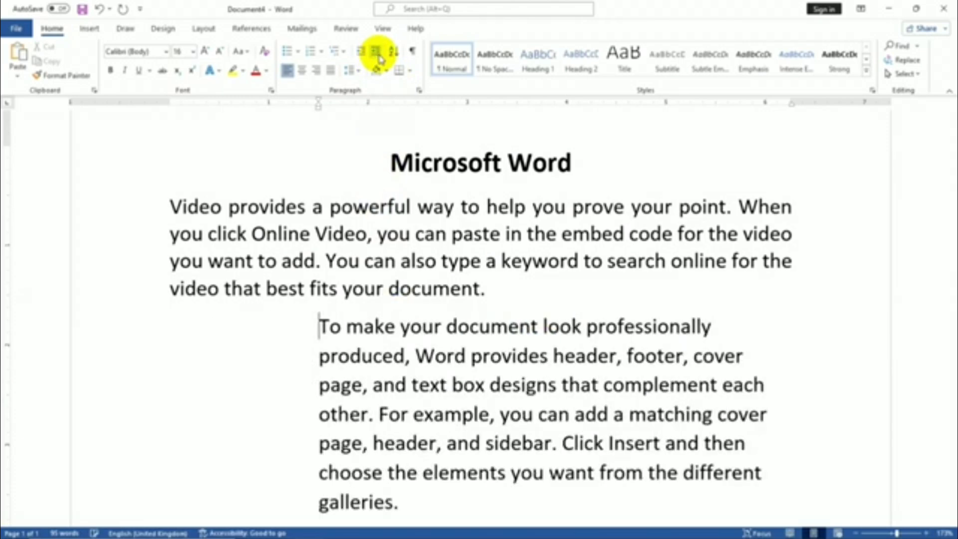
{"action": "left_click", "coordinate": [377, 55]}
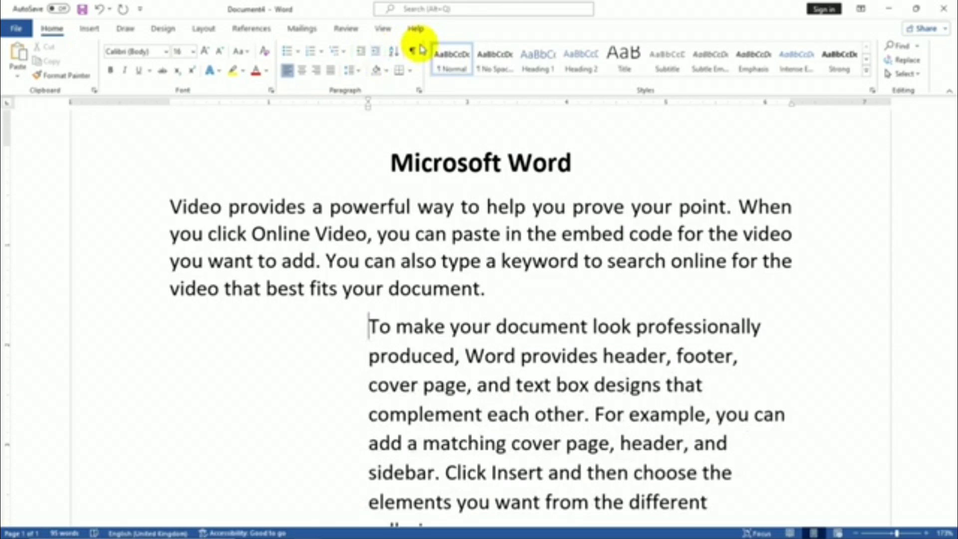
{"action": "left_click", "coordinate": [376, 51]}
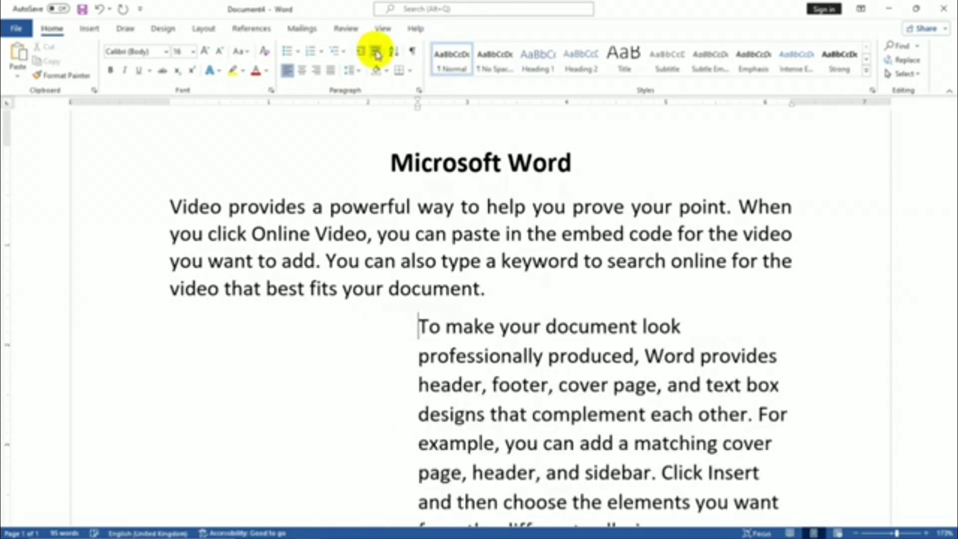
{"action": "scroll", "coordinate": [327, 349], "scroll_direction": "down", "scroll_amount": 3}
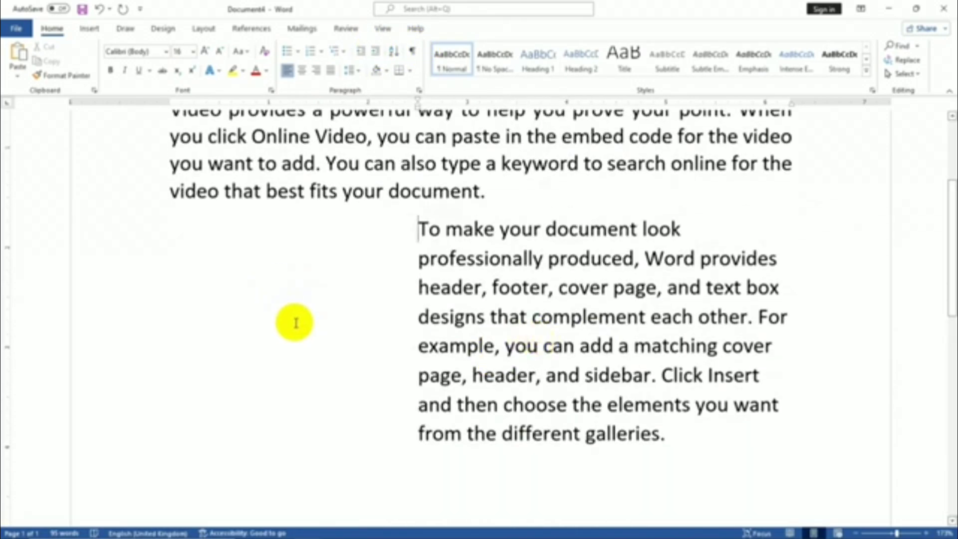
{"action": "scroll", "coordinate": [280, 330], "scroll_direction": "up", "scroll_amount": 3}
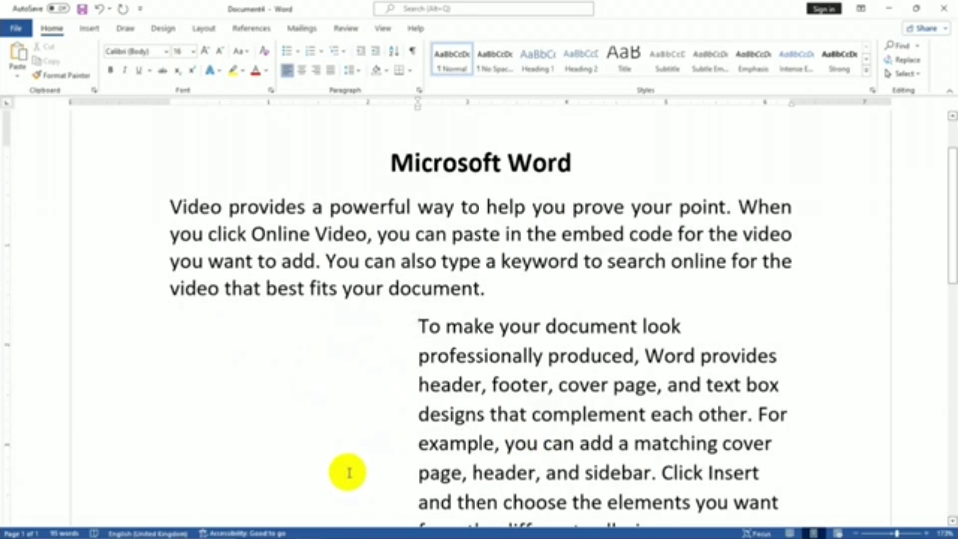
Decrease the second paragraph's indent until it is back at the left margin
{"action": "left_click", "coordinate": [361, 52]}
{"action": "left_click", "coordinate": [362, 53]}
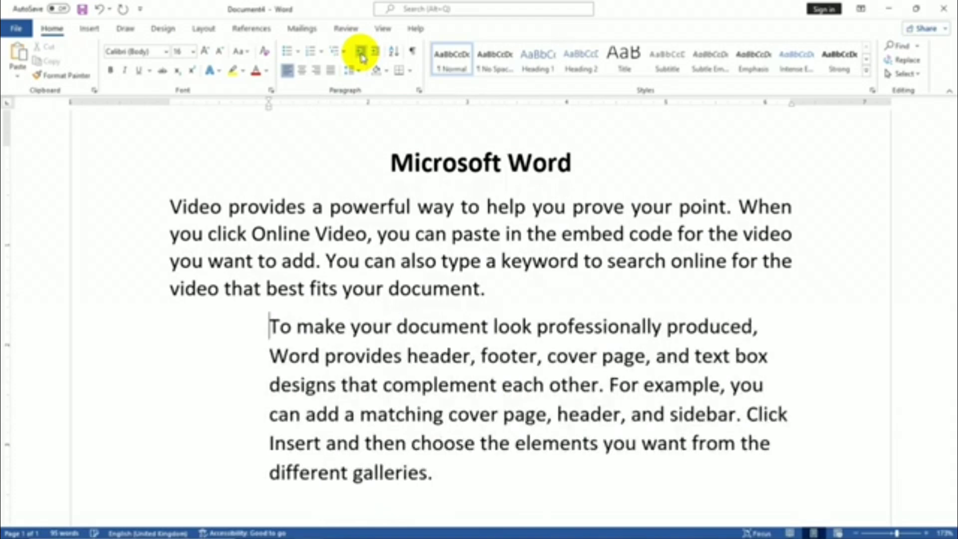
{"action": "left_click", "coordinate": [361, 53]}
{"action": "left_click", "coordinate": [361, 53]}
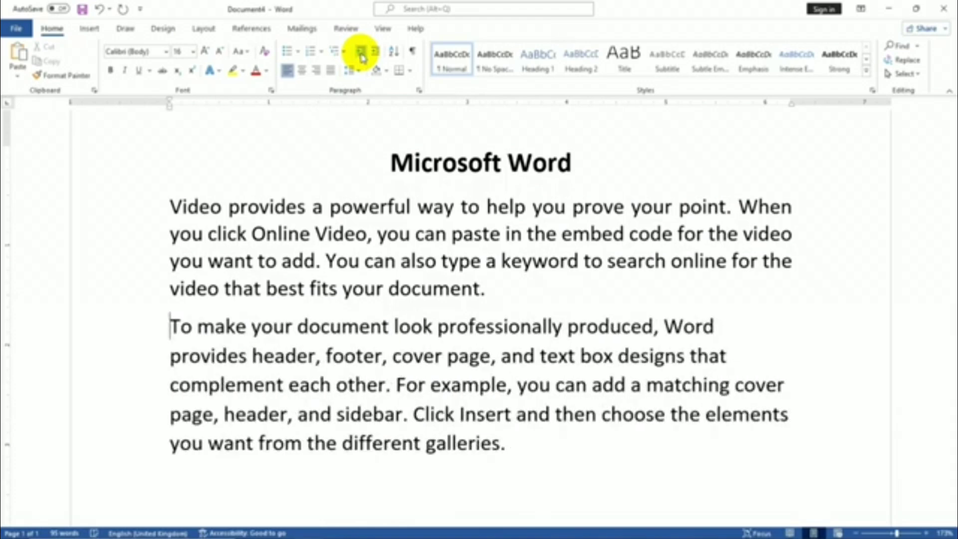
Indent the second paragraph by several levels once more, and reduce its indent level by level
{"action": "left_click", "coordinate": [375, 57]}
{"action": "left_click", "coordinate": [376, 57]}
{"action": "left_click", "coordinate": [376, 57]}
{"action": "left_click", "coordinate": [375, 57]}
{"action": "left_click", "coordinate": [375, 57]}
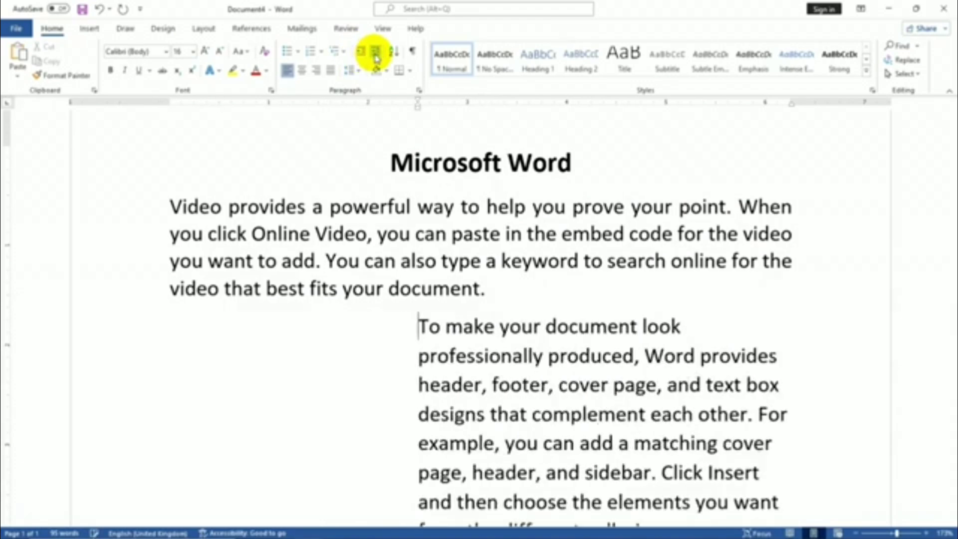
{"action": "left_click", "coordinate": [375, 57]}
{"action": "left_click", "coordinate": [361, 52]}
{"action": "left_click", "coordinate": [361, 52]}
{"action": "left_click", "coordinate": [361, 52]}
{"action": "left_click", "coordinate": [361, 52]}
{"action": "left_click", "coordinate": [361, 52]}
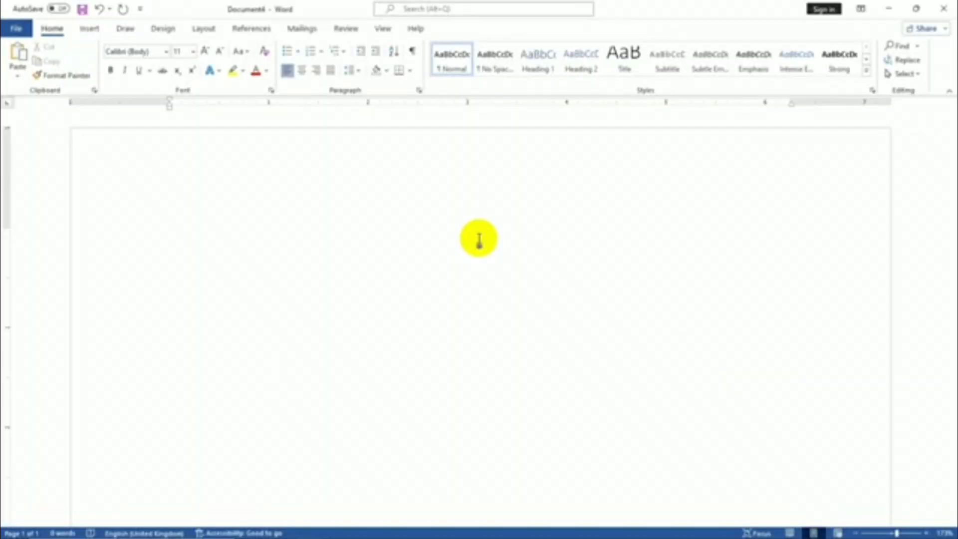
Enter four first names on separate lines and sort them by paragraph text in ascending order
{"action": "type", "text": "Sunil Bhanu Abhi Kamal"}
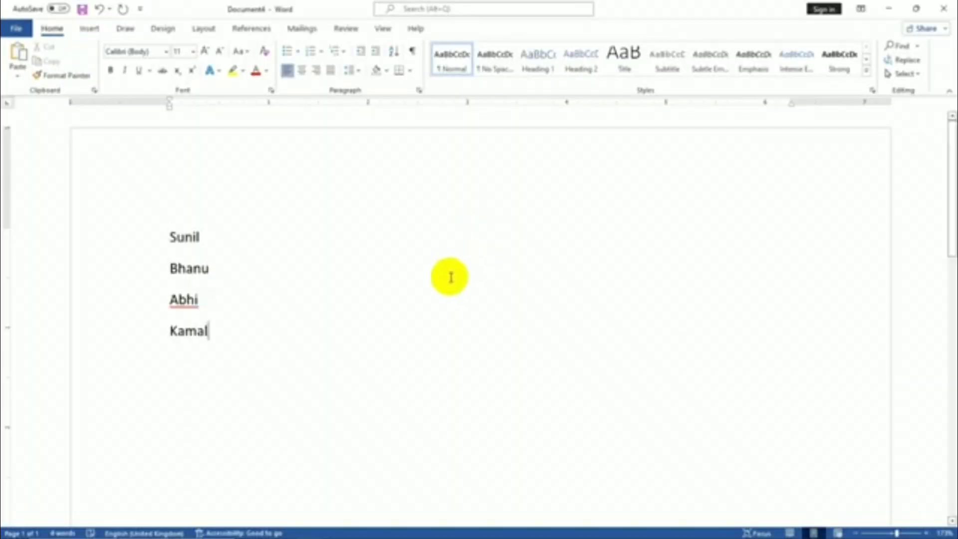
{"action": "left_click", "coordinate": [171, 236]}
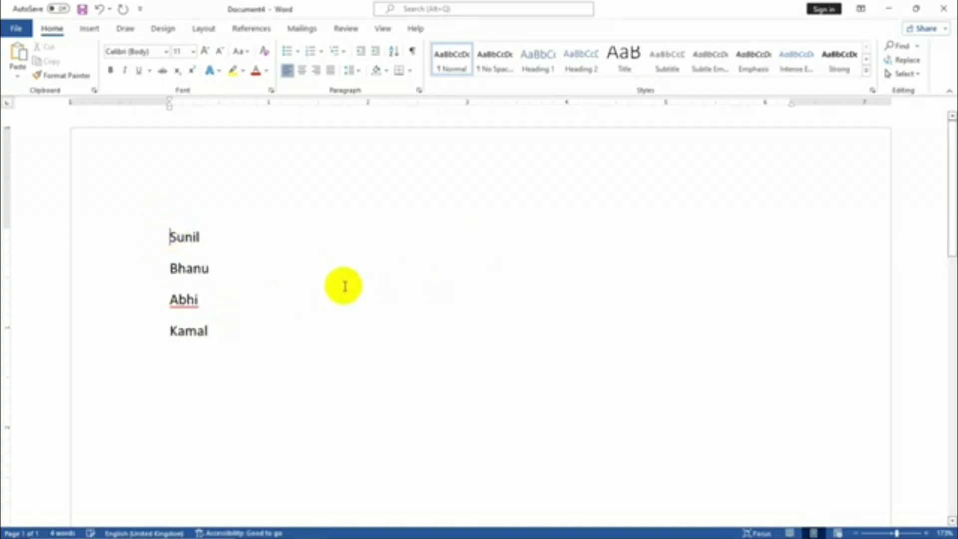
{"action": "key", "text": "ctrl+a"}
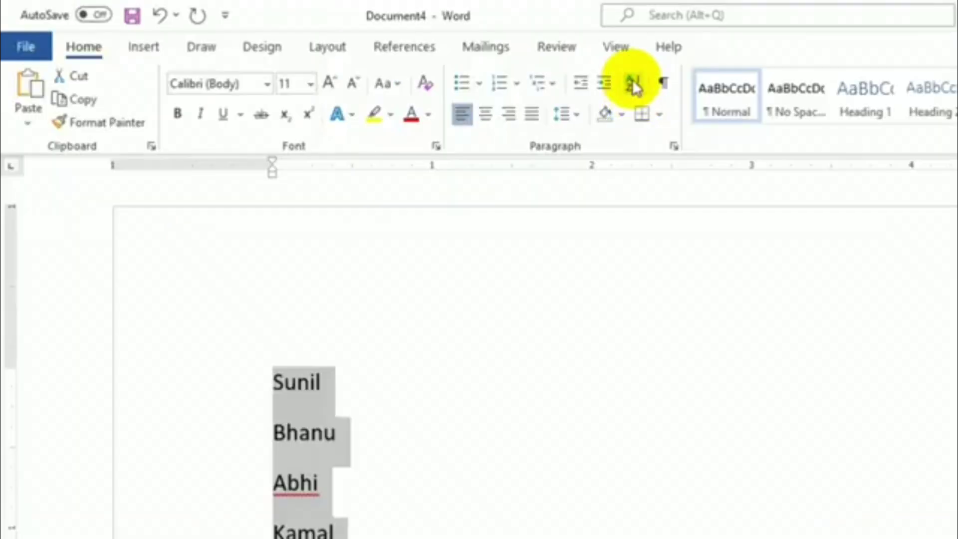
{"action": "left_click", "coordinate": [633, 86]}
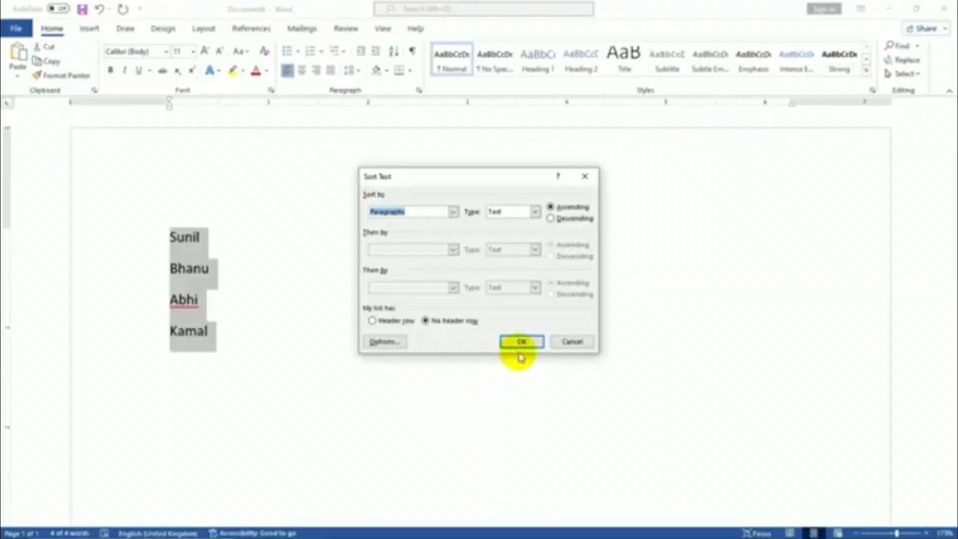
{"action": "left_click", "coordinate": [521, 344]}
{"action": "left_click", "coordinate": [188, 257]}
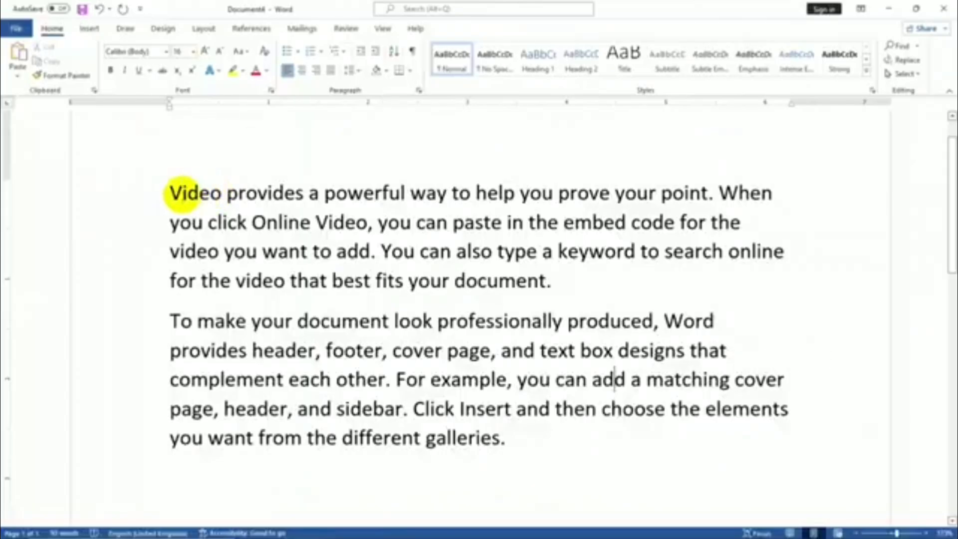
Shade the first paragraph of the sample text light blue, and change its shading to light green
{"action": "key", "text": "shift+Down"}
{"action": "key", "text": "shift+Down"}
{"action": "key", "text": "shift+Down"}
{"action": "key", "text": "shift+Down"}
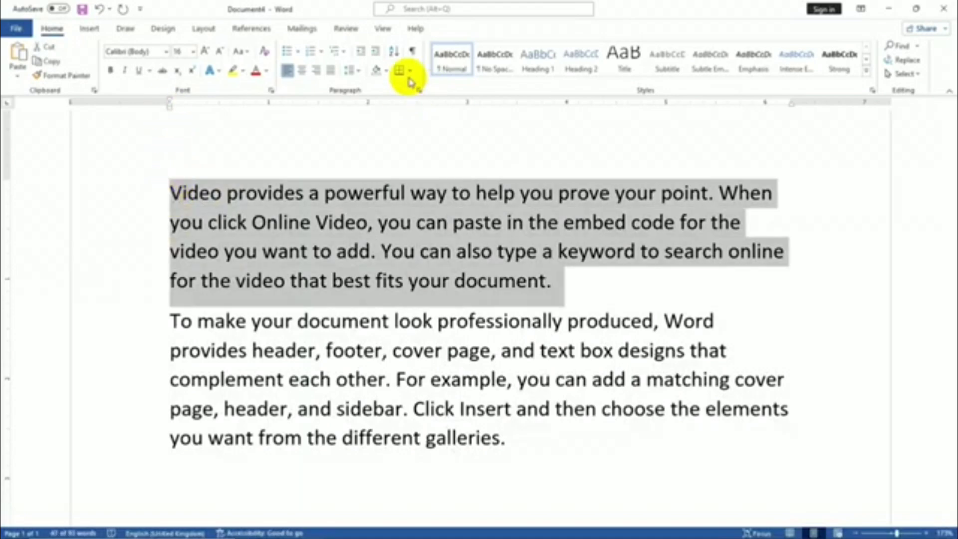
{"action": "left_click", "coordinate": [385, 70]}
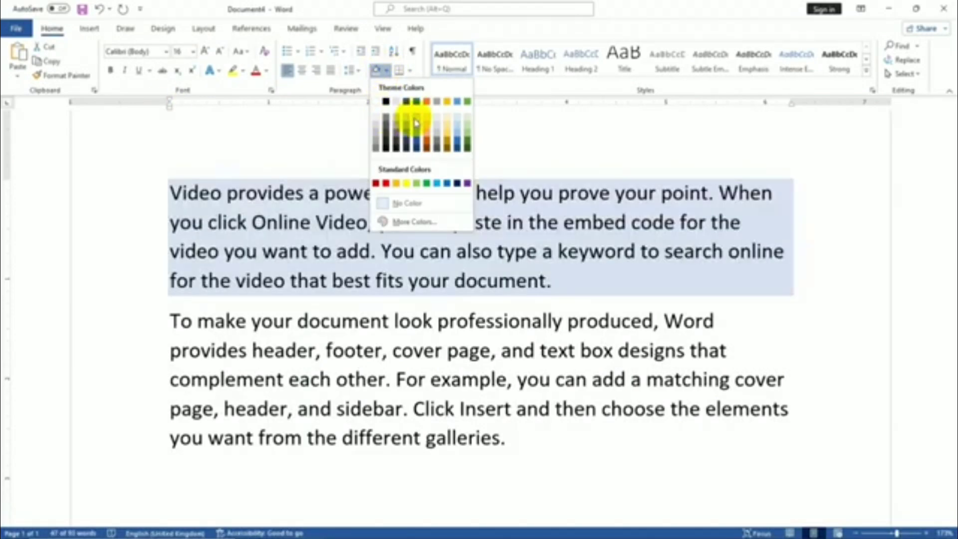
{"action": "left_click", "coordinate": [415, 123]}
{"action": "left_click", "coordinate": [549, 279]}
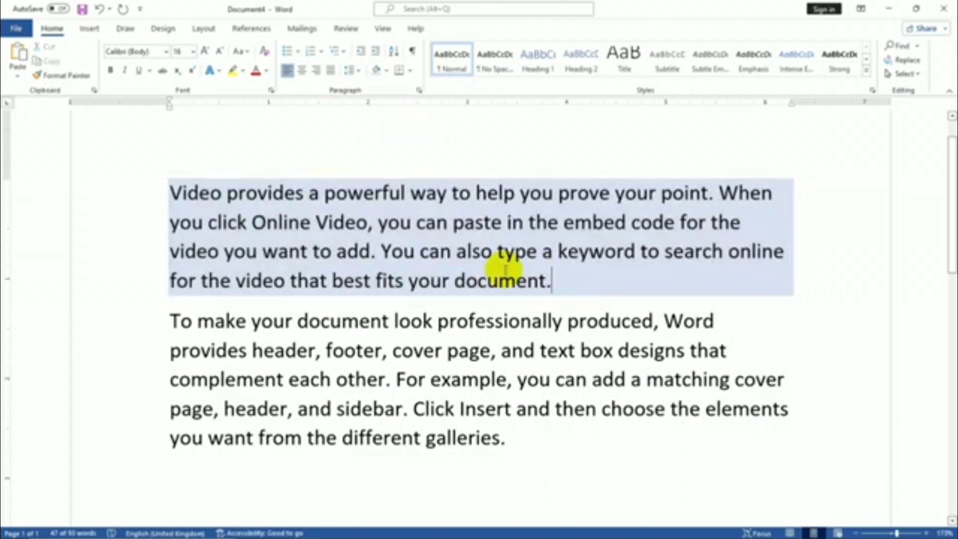
{"action": "left_click", "coordinate": [387, 71]}
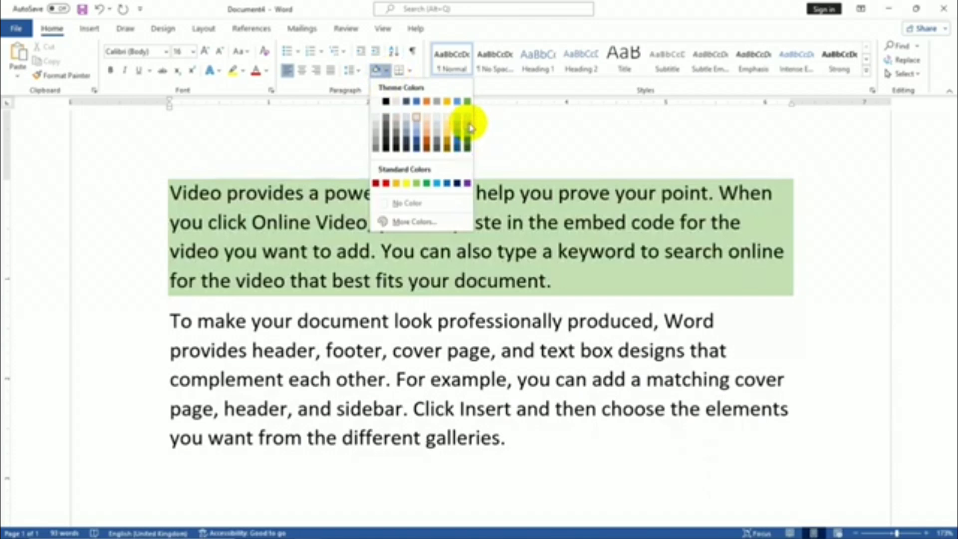
{"action": "left_click", "coordinate": [466, 122]}
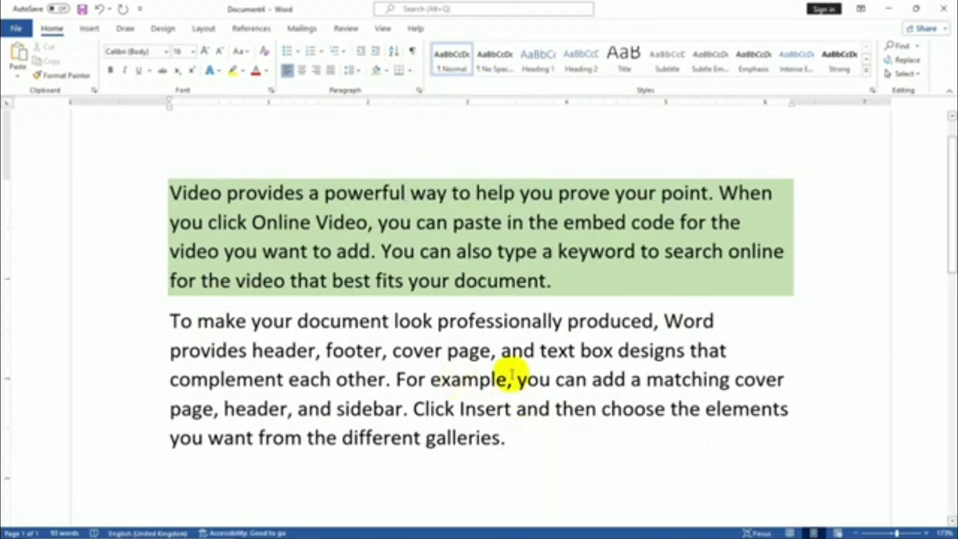
Select the whole second paragraph and apply All Borders to it
{"action": "key", "text": "shift+Down"}
{"action": "key", "text": "shift+Down"}
{"action": "key", "text": "shift+Down"}
{"action": "key", "text": "shift+Down"}
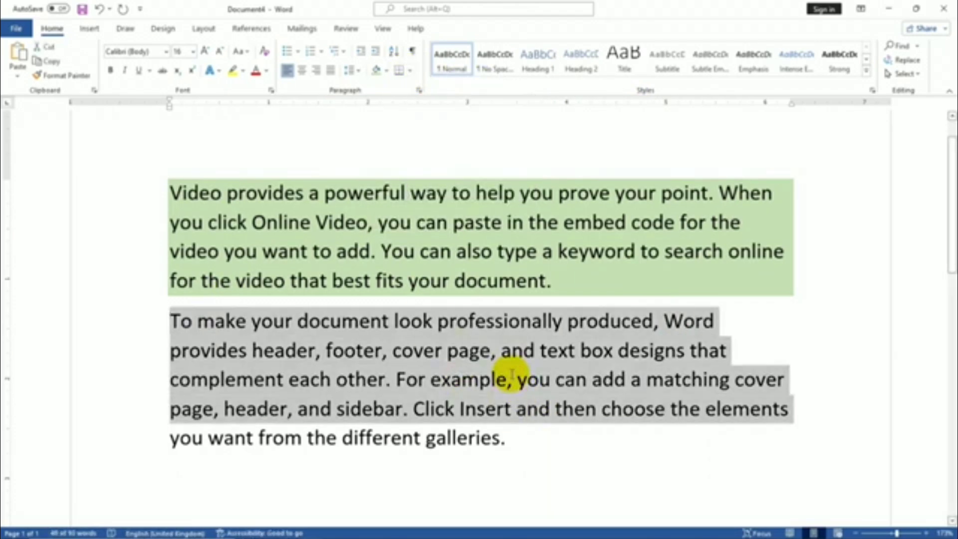
{"action": "key", "text": "shift+Down"}
{"action": "left_click", "coordinate": [411, 71]}
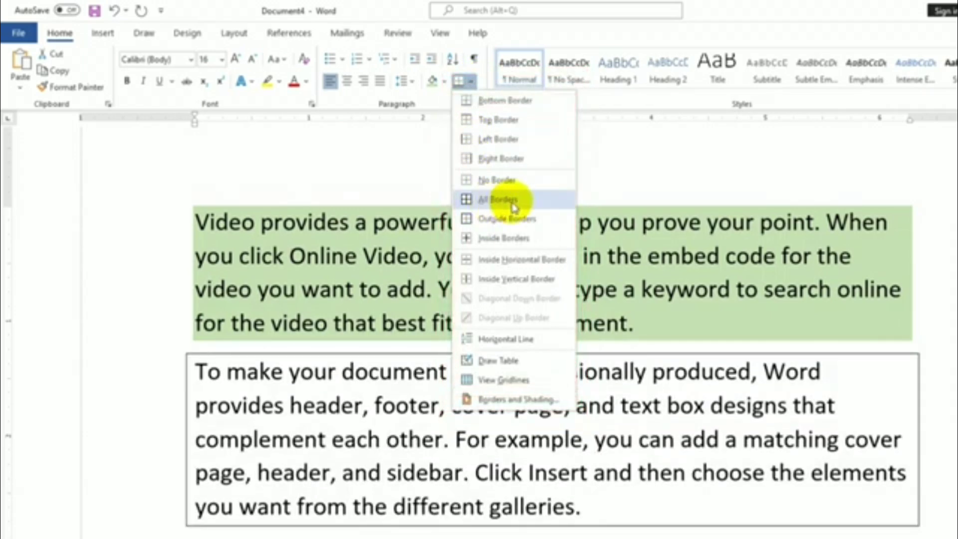
{"action": "left_click", "coordinate": [525, 204]}
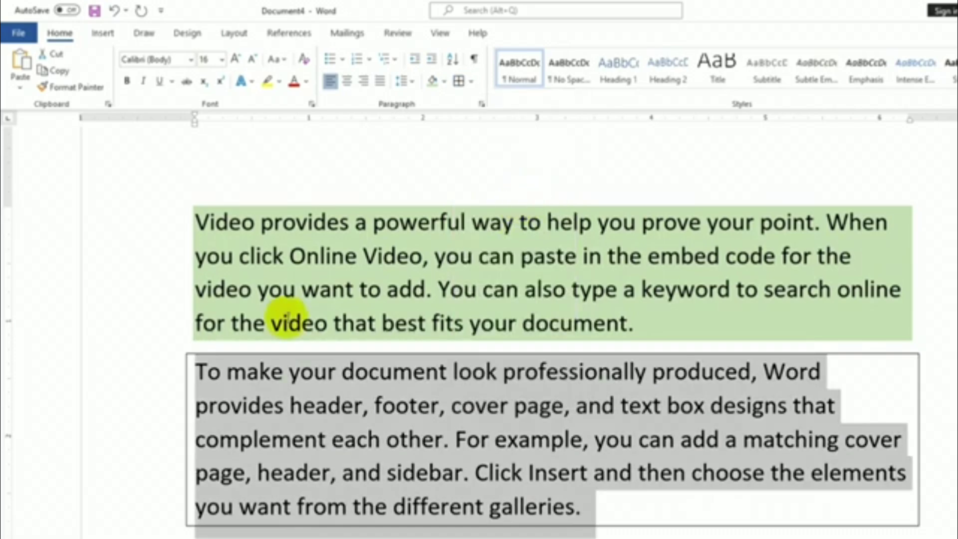
{"action": "left_click", "coordinate": [674, 511]}
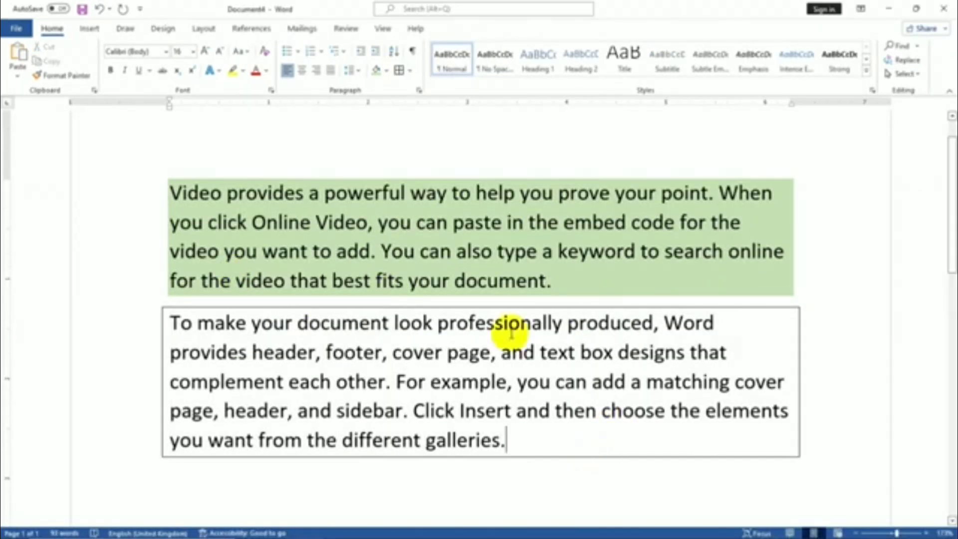
Undo the second paragraph's border and preview the available border options on it
{"action": "triple_click", "coordinate": [474, 333]}
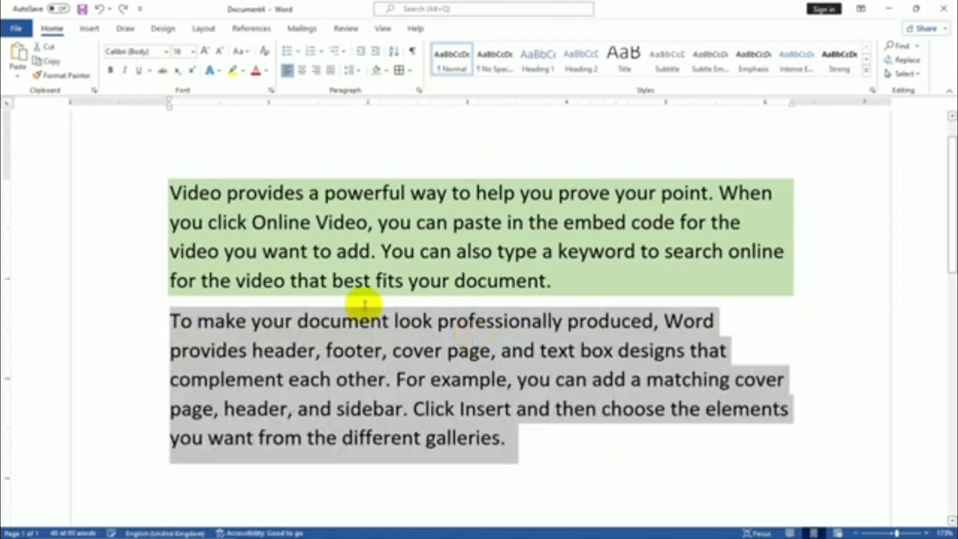
{"action": "left_click", "coordinate": [411, 78]}
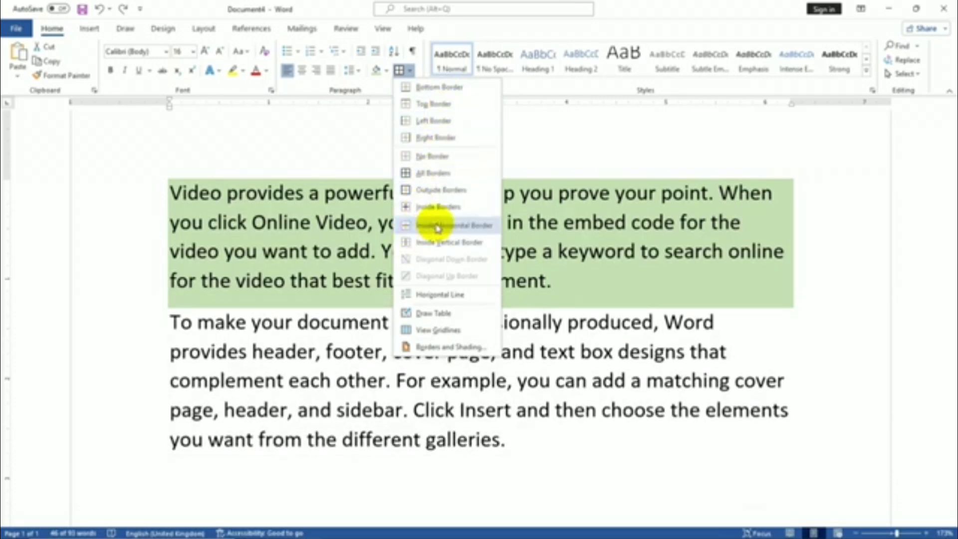
{"action": "triple_click", "coordinate": [466, 438]}
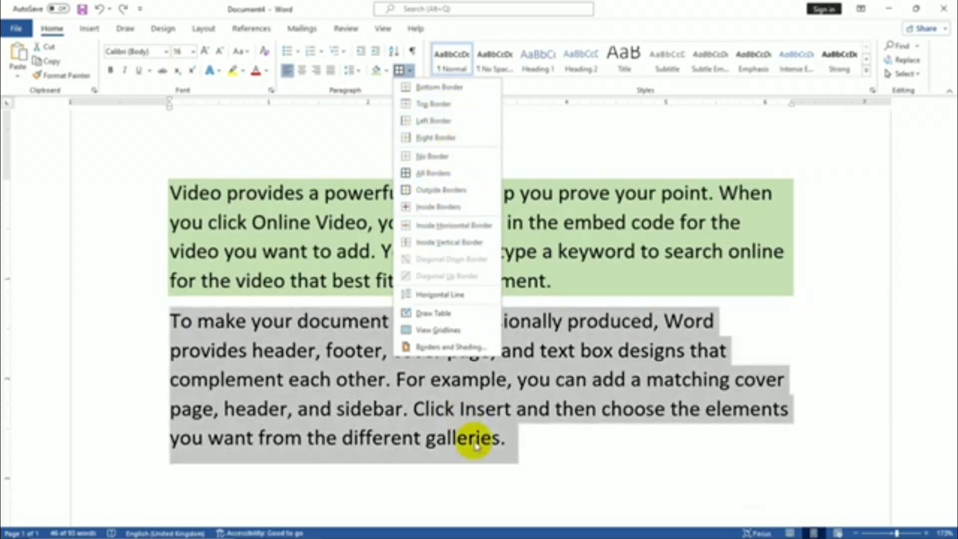
{"action": "left_click", "coordinate": [542, 444]}
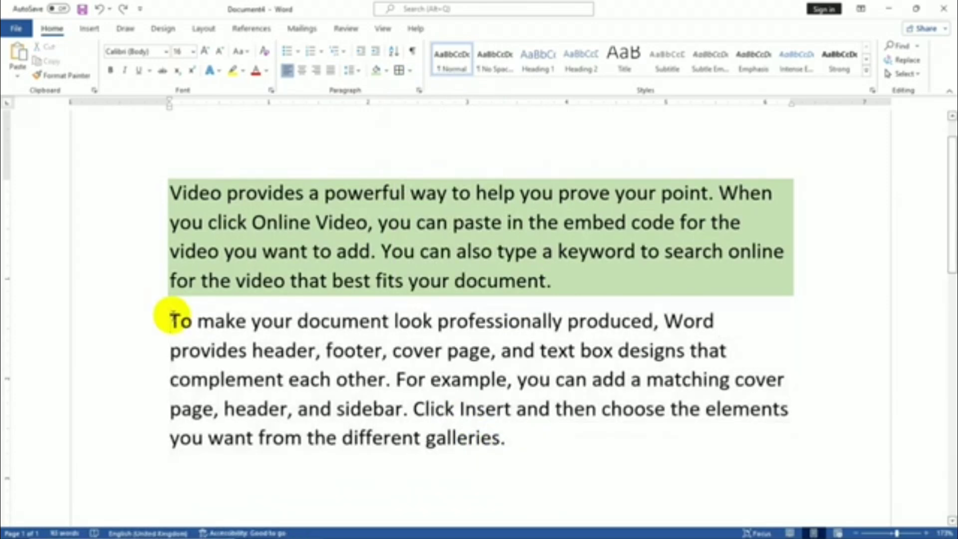
Try the Heading 1 and Heading 2 styles on the second paragraph
{"action": "key", "text": "shift+Down"}
{"action": "key", "text": "shift+Down"}
{"action": "key", "text": "shift+Down"}
{"action": "triple_click", "coordinate": [169, 319]}
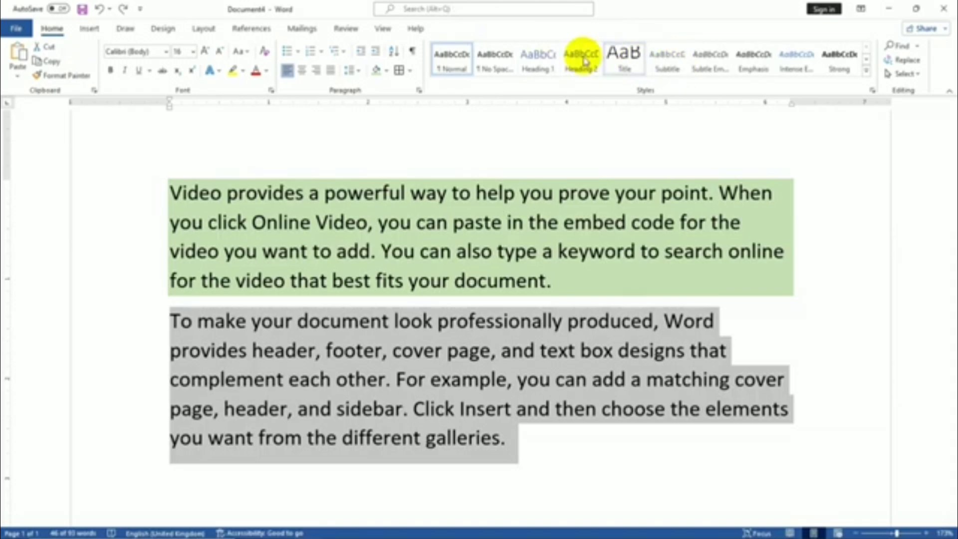
{"action": "left_click", "coordinate": [539, 58]}
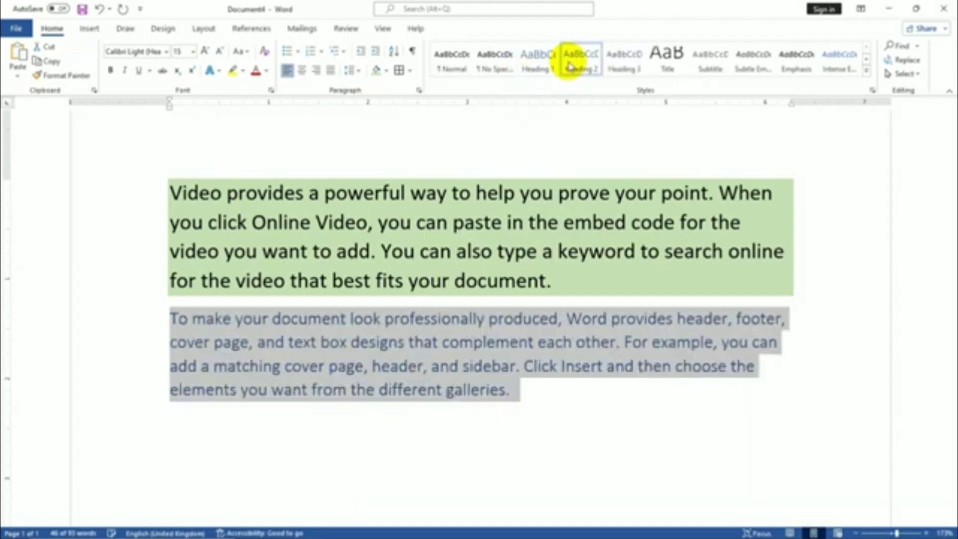
{"action": "left_click", "coordinate": [583, 63]}
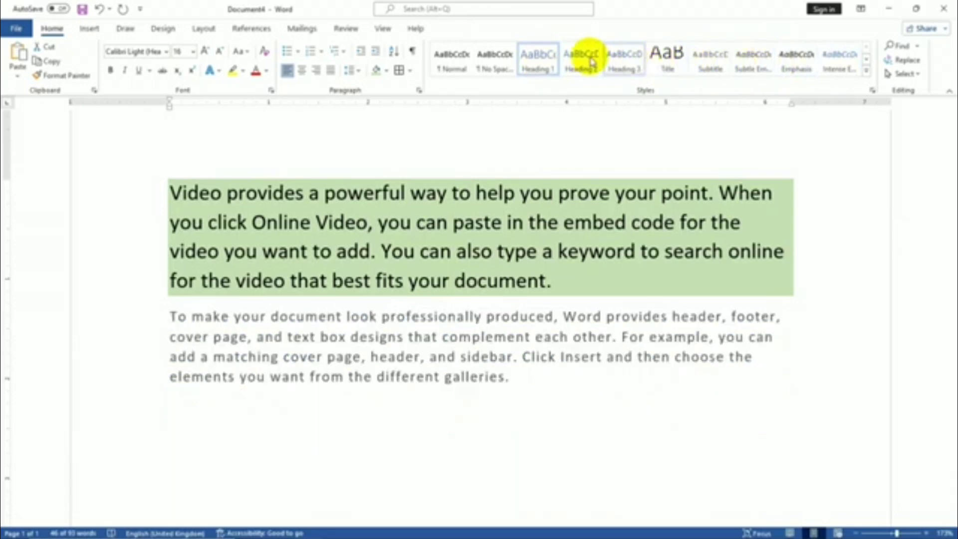
{"action": "key", "text": "Right"}
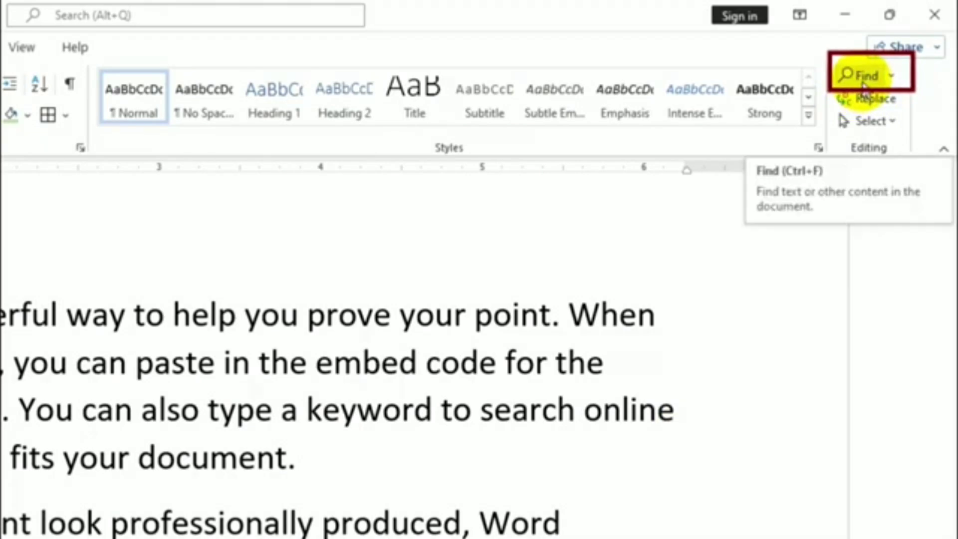
Search the document for the word "keyword"
{"action": "left_click", "coordinate": [862, 76]}
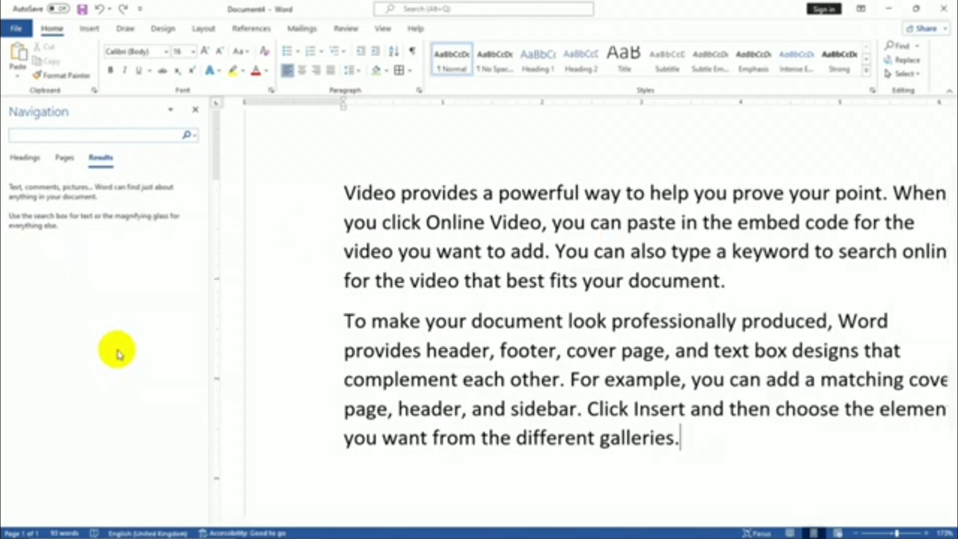
{"action": "key", "text": "ctrl+f"}
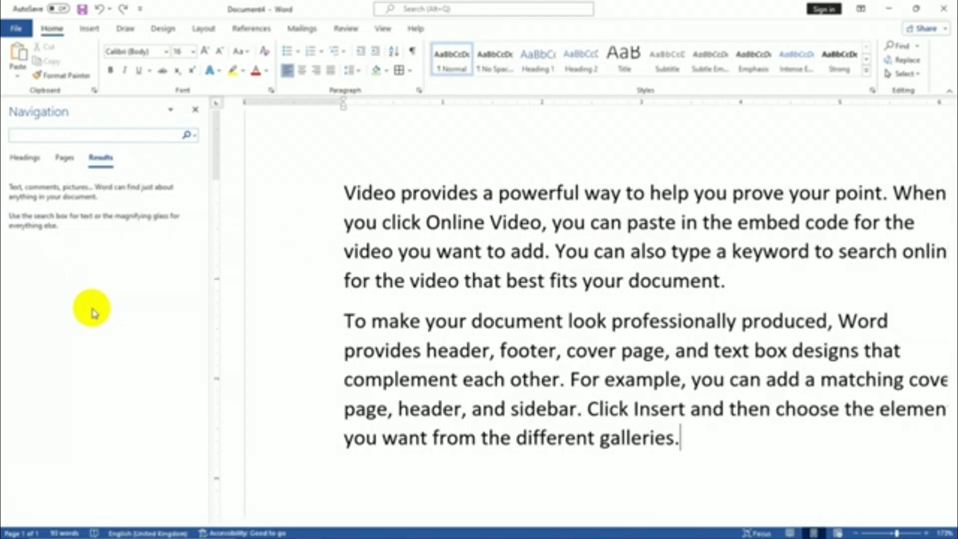
{"action": "type", "text": "keyword"}
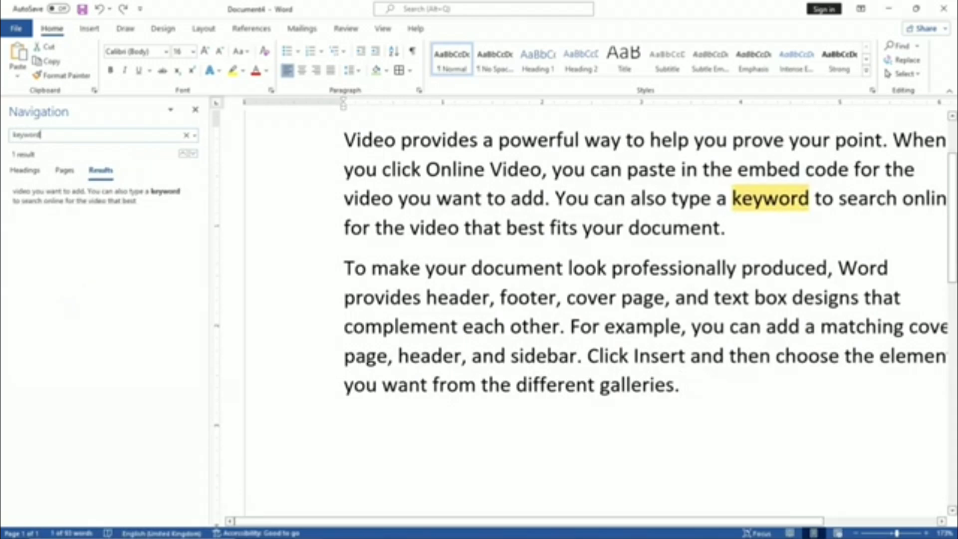
{"action": "scroll", "coordinate": [667, 320], "scroll_direction": "up", "scroll_amount": 1}
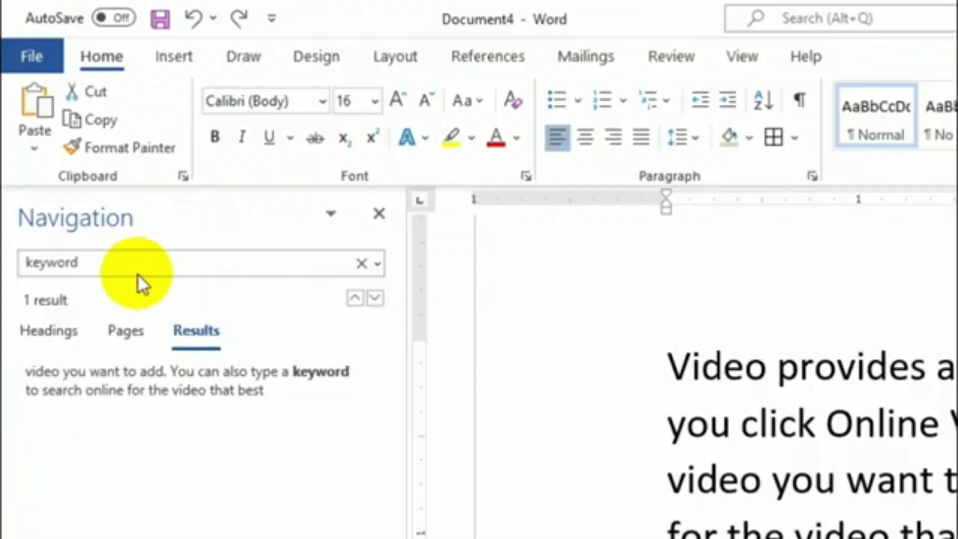
Search the document for the word "example", view the match in the second paragraph and close the search
{"action": "left_click", "coordinate": [72, 135]}
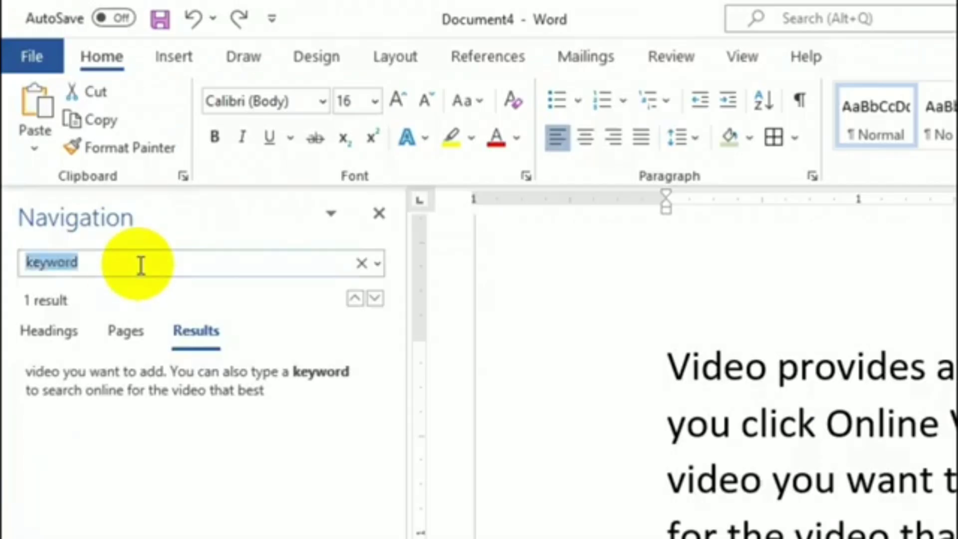
{"action": "type", "text": "example"}
{"action": "scroll", "coordinate": [649, 224], "scroll_direction": "up", "scroll_amount": 1}
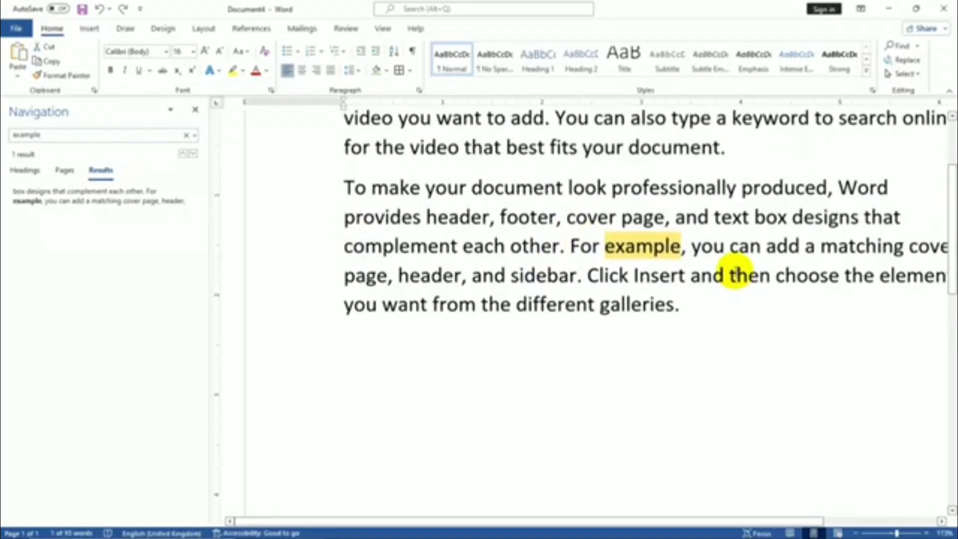
{"action": "scroll", "coordinate": [735, 272], "scroll_direction": "up", "scroll_amount": 4}
{"action": "scroll", "coordinate": [734, 273], "scroll_direction": "down", "scroll_amount": 2}
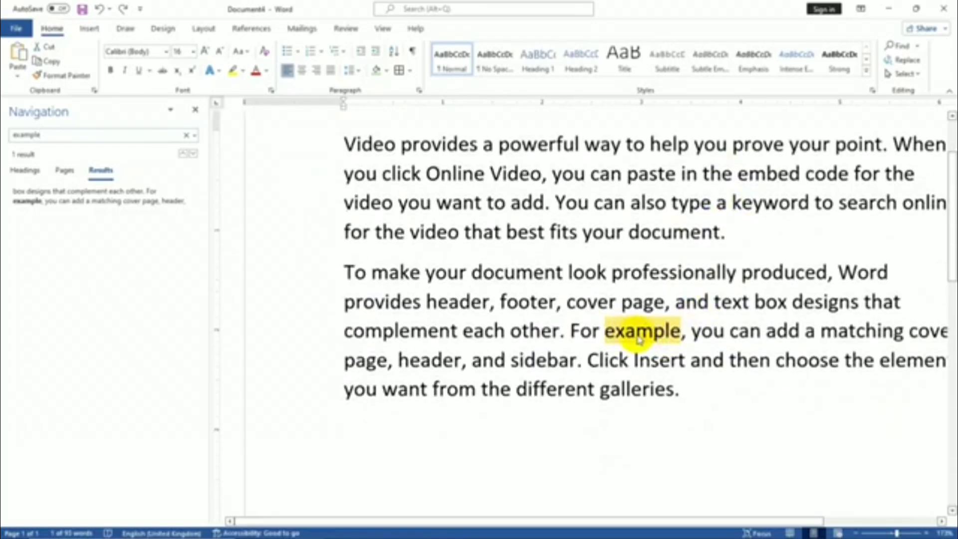
{"action": "left_click", "coordinate": [195, 109]}
{"action": "left_click", "coordinate": [579, 377]}
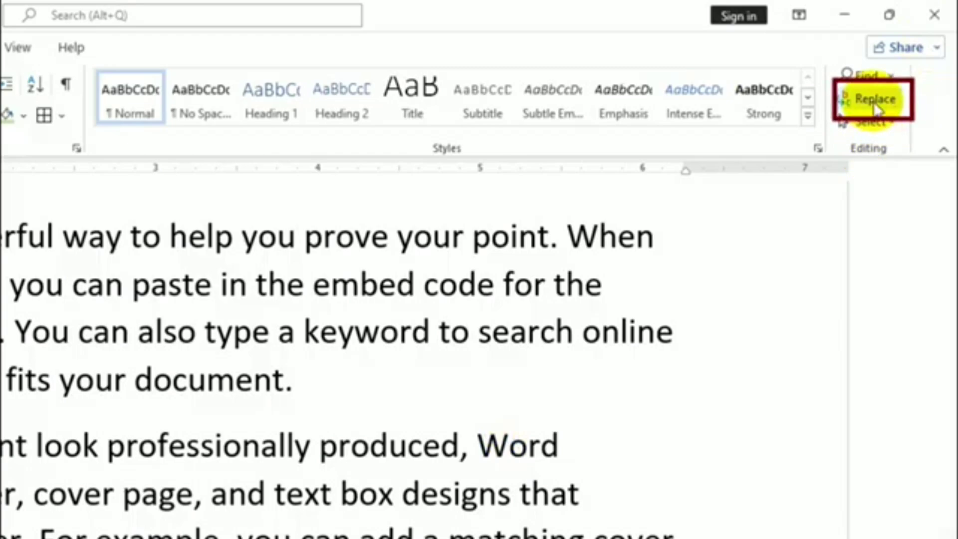
Replace all occurrences of "example" with "Micro Solution" in the document and close Find and Replace
{"action": "left_click", "coordinate": [876, 106]}
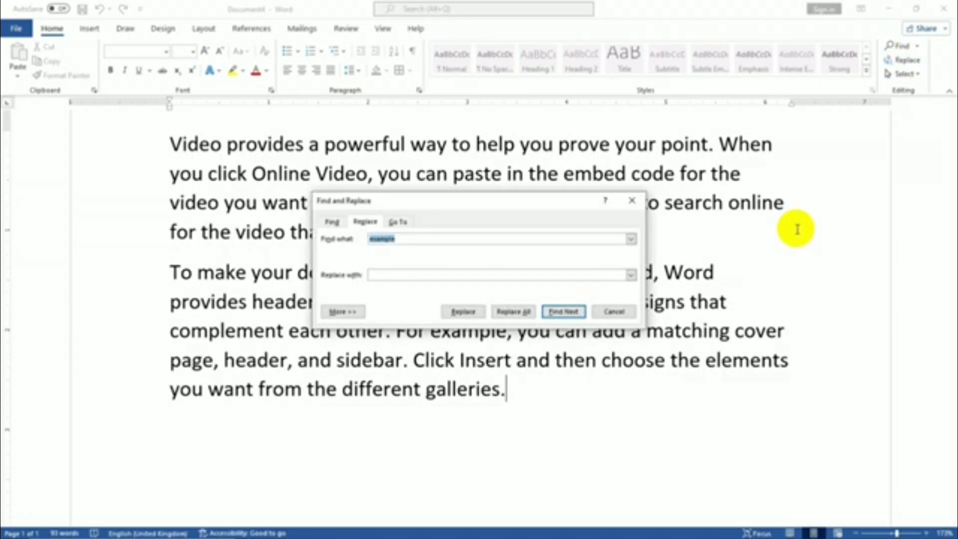
{"action": "left_click_drag", "start_coordinate": [503, 207], "coordinate": [679, 178]}
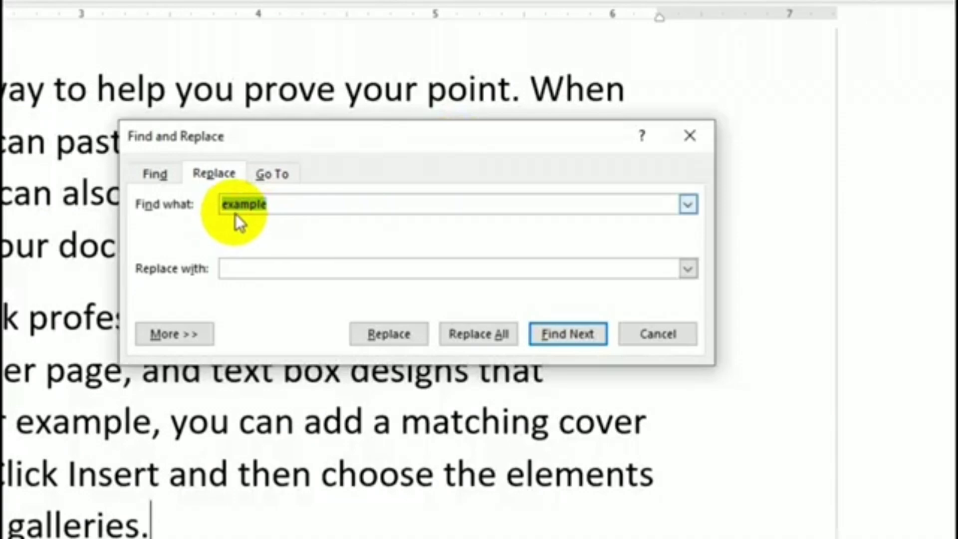
{"action": "left_click", "coordinate": [303, 210]}
{"action": "left_click", "coordinate": [264, 272]}
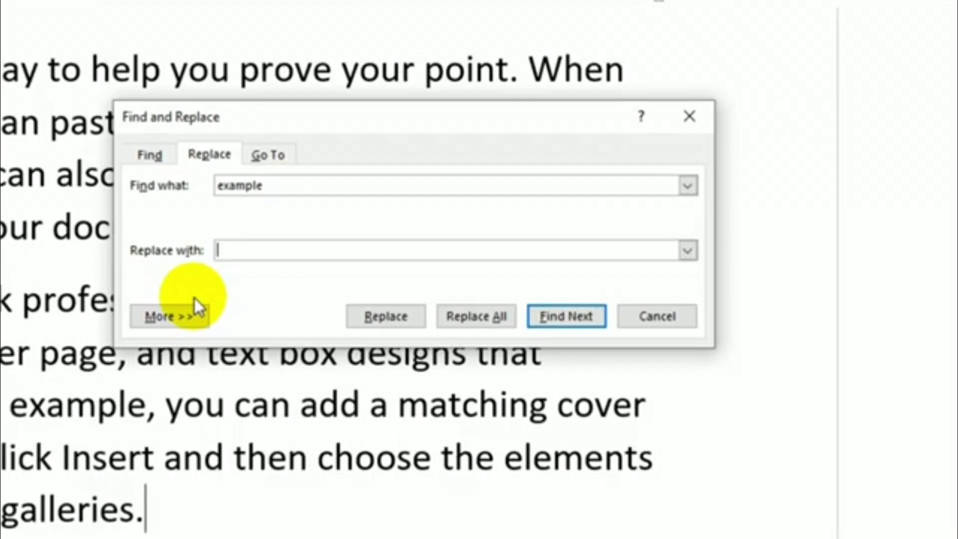
{"action": "type", "text": "Micro Solution"}
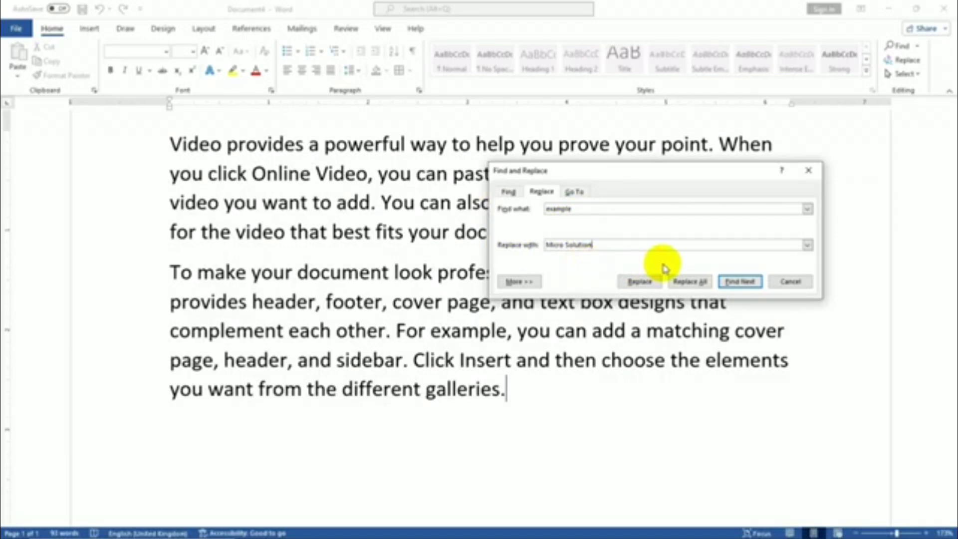
{"action": "left_click", "coordinate": [701, 282]}
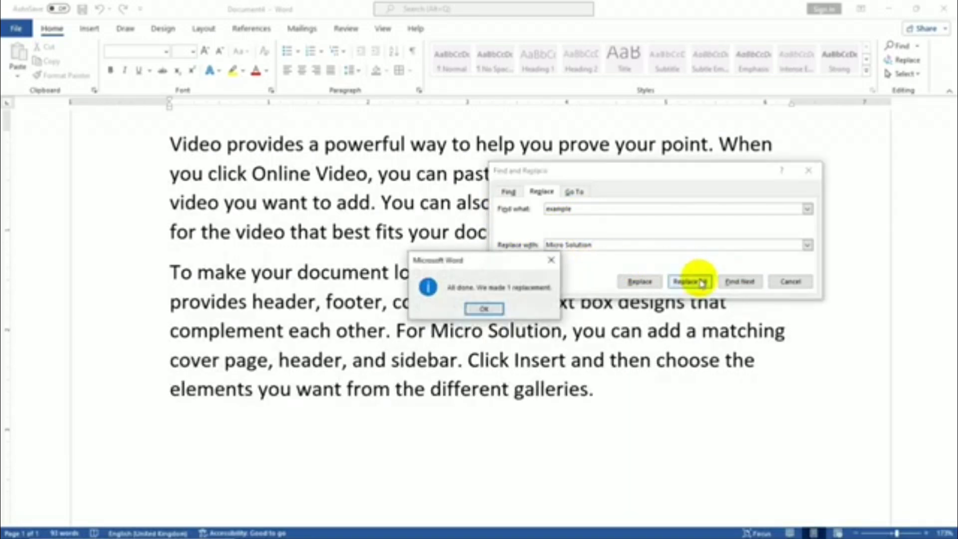
{"action": "left_click", "coordinate": [550, 260]}
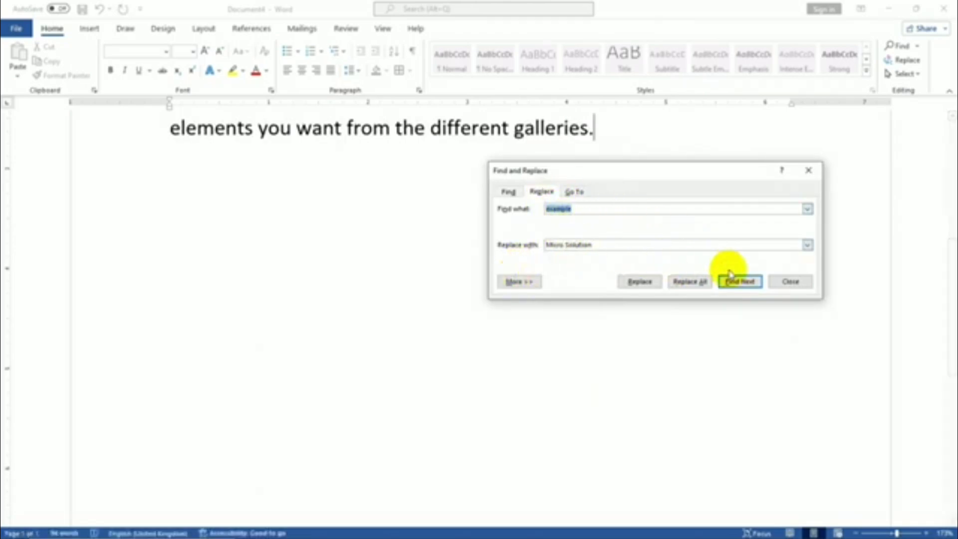
{"action": "left_click", "coordinate": [795, 282]}
Review the replaced text in the second paragraph, reopen Find and Replace and cancel it without replacing anything
{"action": "scroll", "coordinate": [549, 249], "scroll_direction": "up", "scroll_amount": 3}
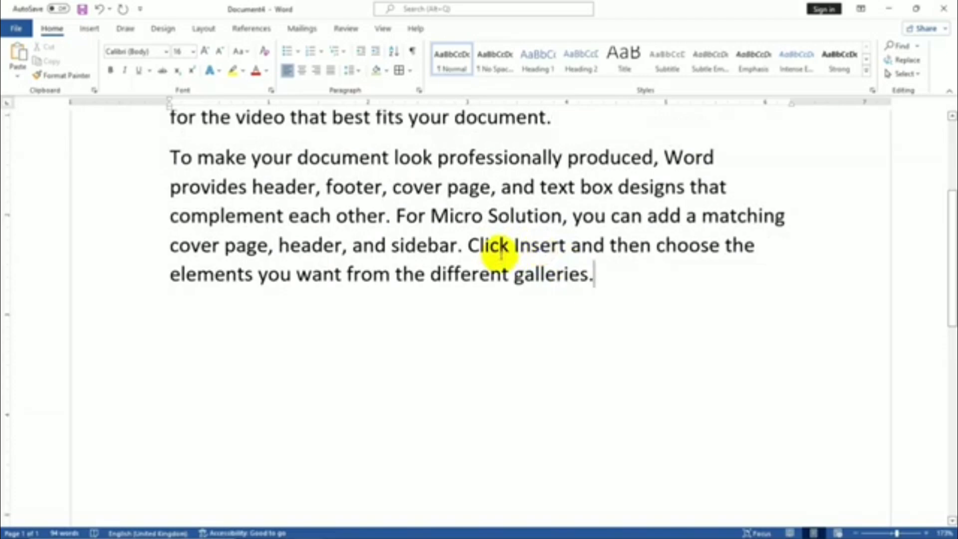
{"action": "scroll", "coordinate": [494, 255], "scroll_direction": "up", "scroll_amount": 1}
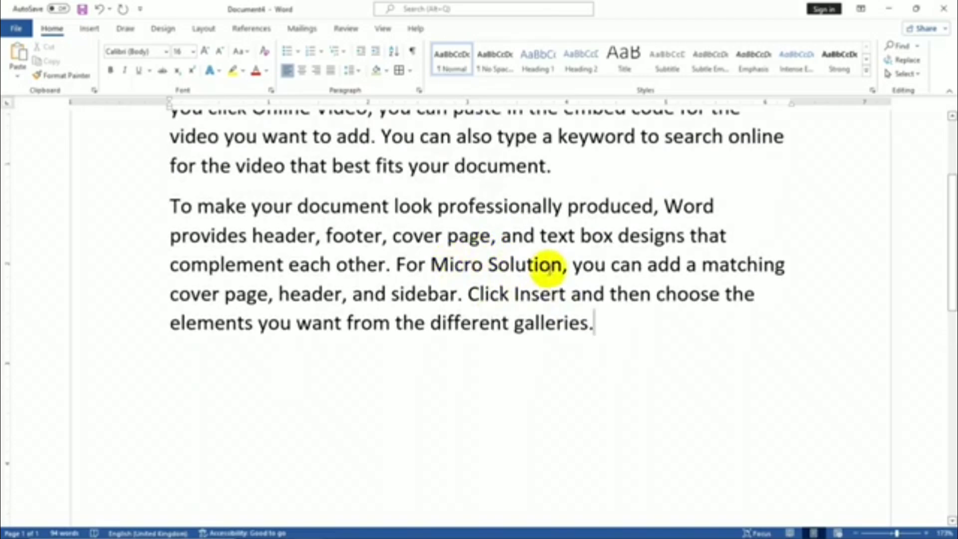
{"action": "scroll", "coordinate": [549, 265], "scroll_direction": "up", "scroll_amount": 2}
{"action": "key", "text": "ctrl+h"}
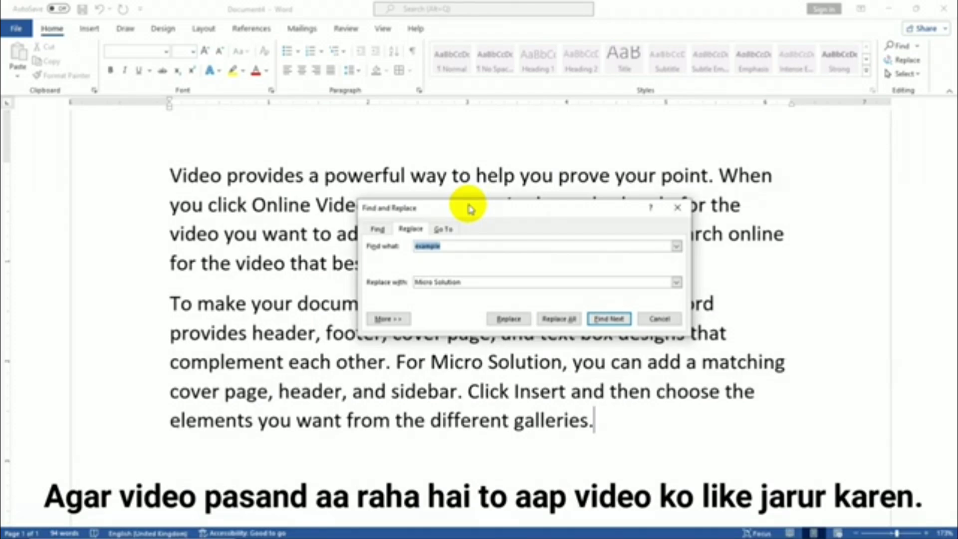
{"action": "left_click", "coordinate": [656, 318]}
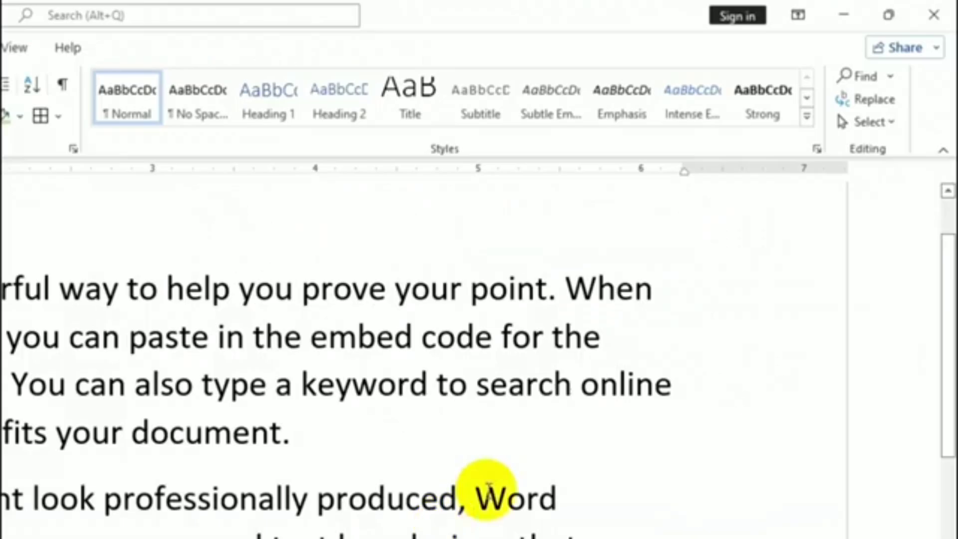
Select all the text in the document, clear the selection and select everything again
{"action": "left_click", "coordinate": [862, 127]}
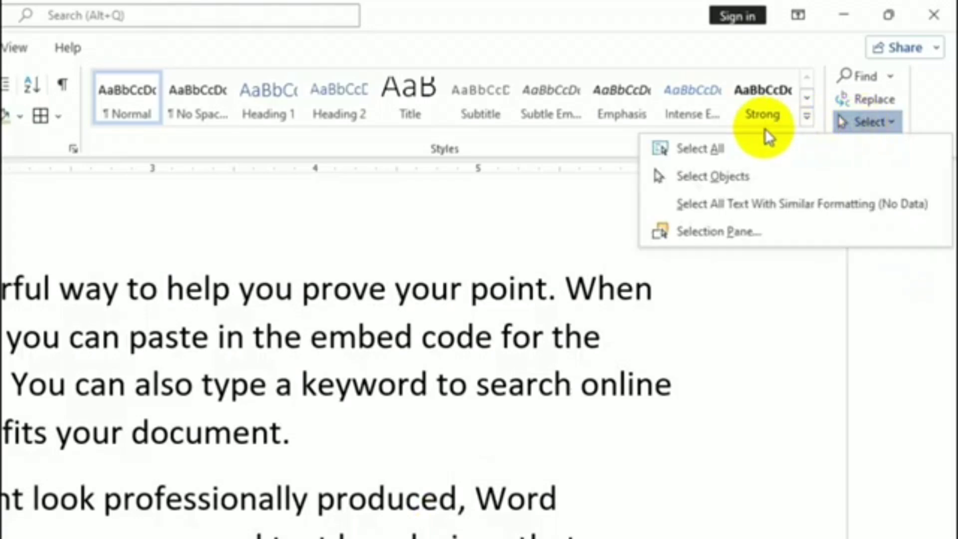
{"action": "left_click", "coordinate": [712, 148]}
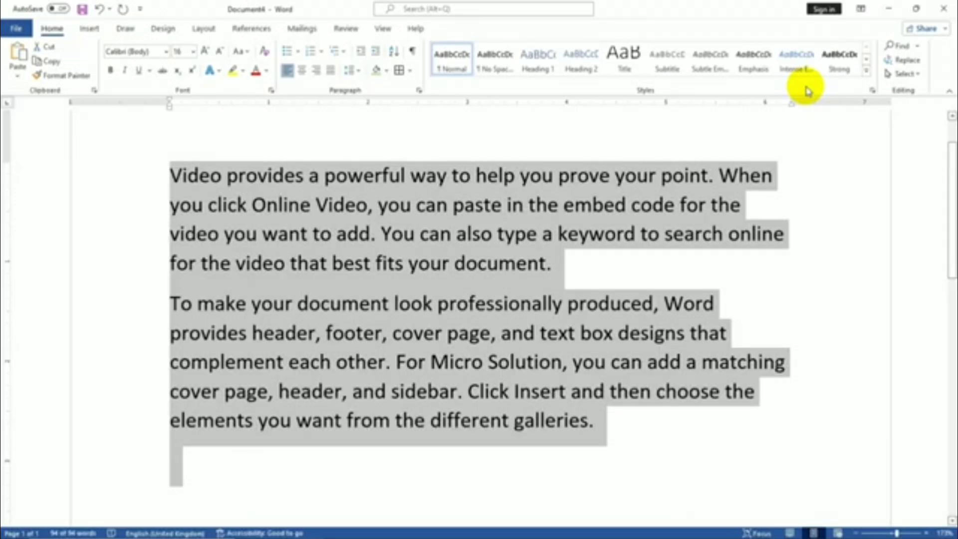
{"action": "left_click", "coordinate": [763, 174]}
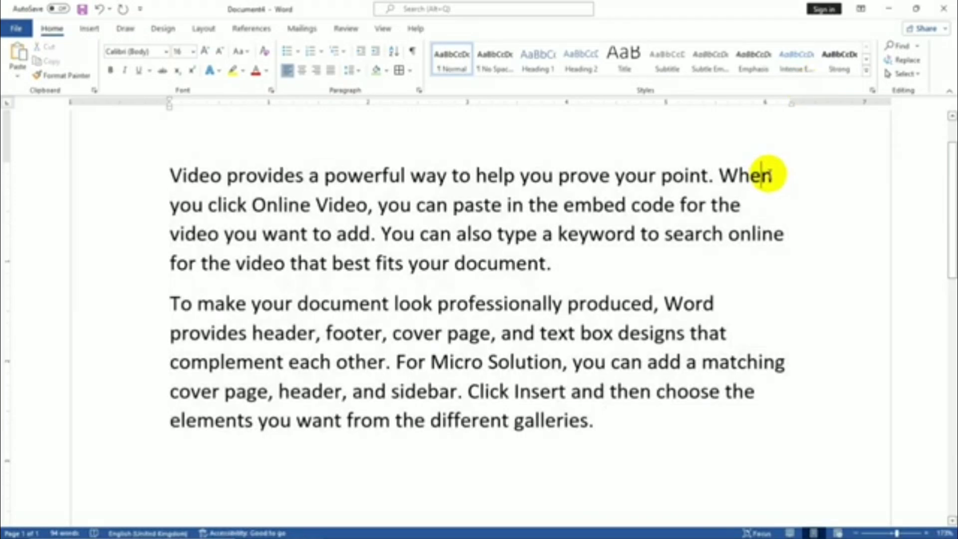
{"action": "key", "text": "ctrl+a"}
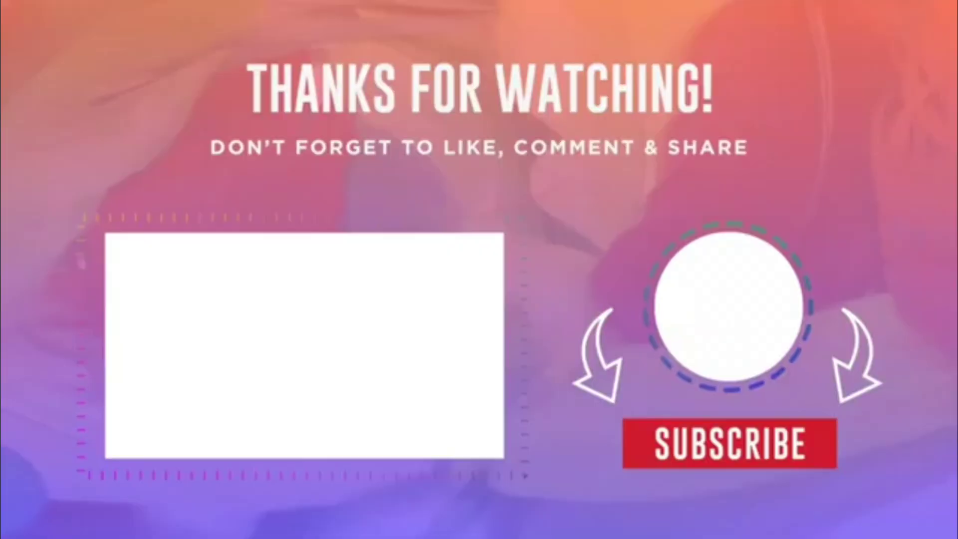